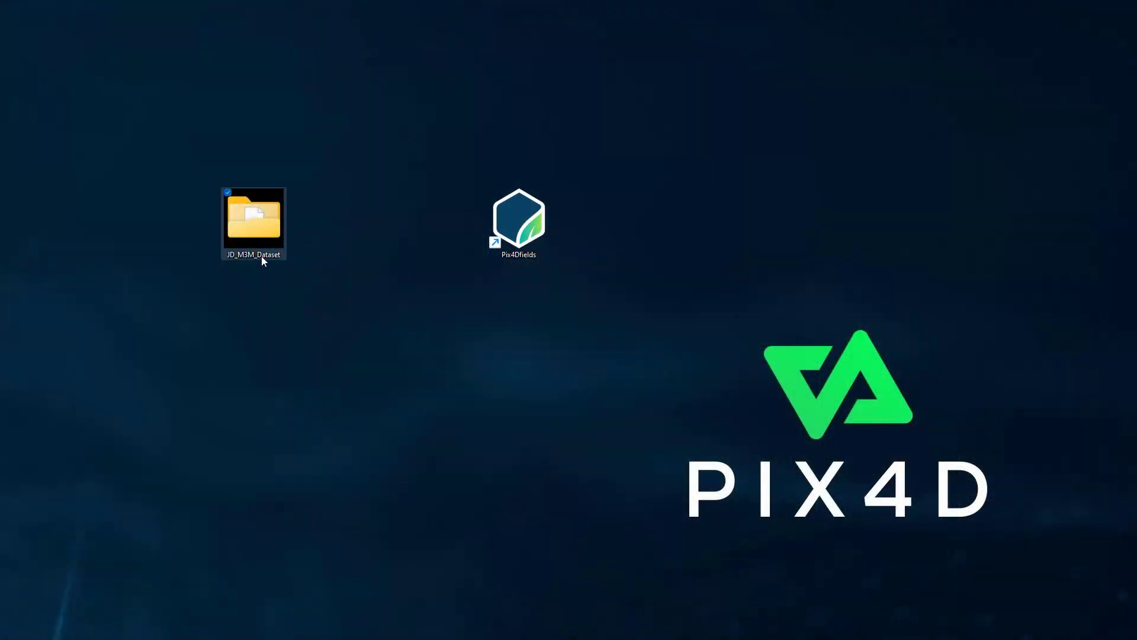
Step: Open the JD_M3M_Dataset folder and preview the RGB image and the multispectral band images of one capture position
double_click(264, 227)
left_click(426, 221)
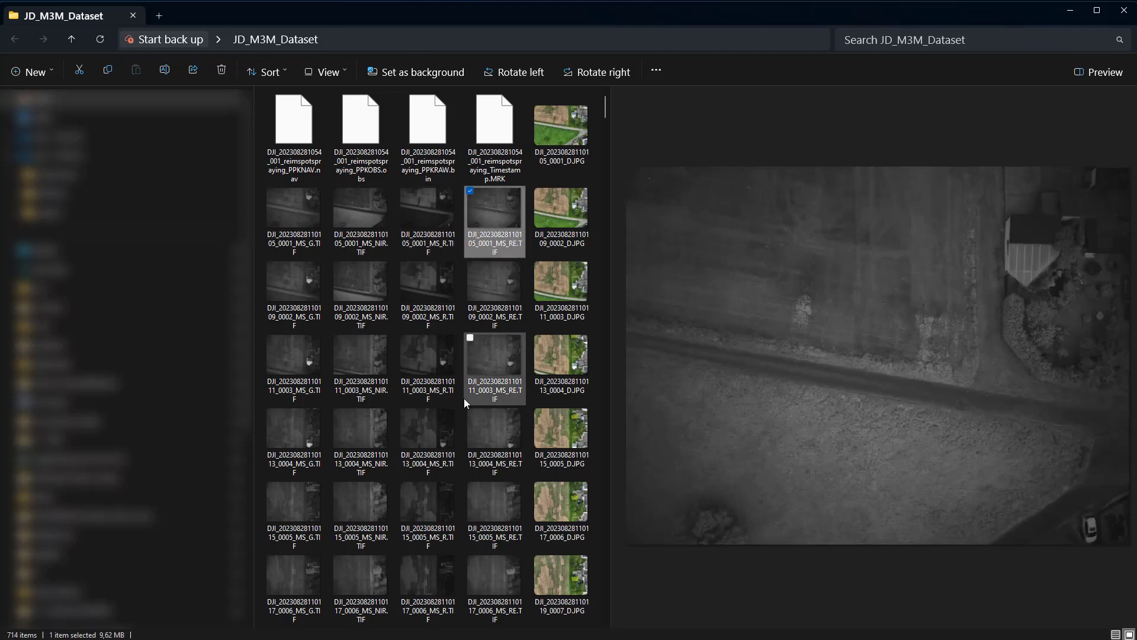
scroll(460, 450, "down", 20)
scroll(461, 450, "down", 5)
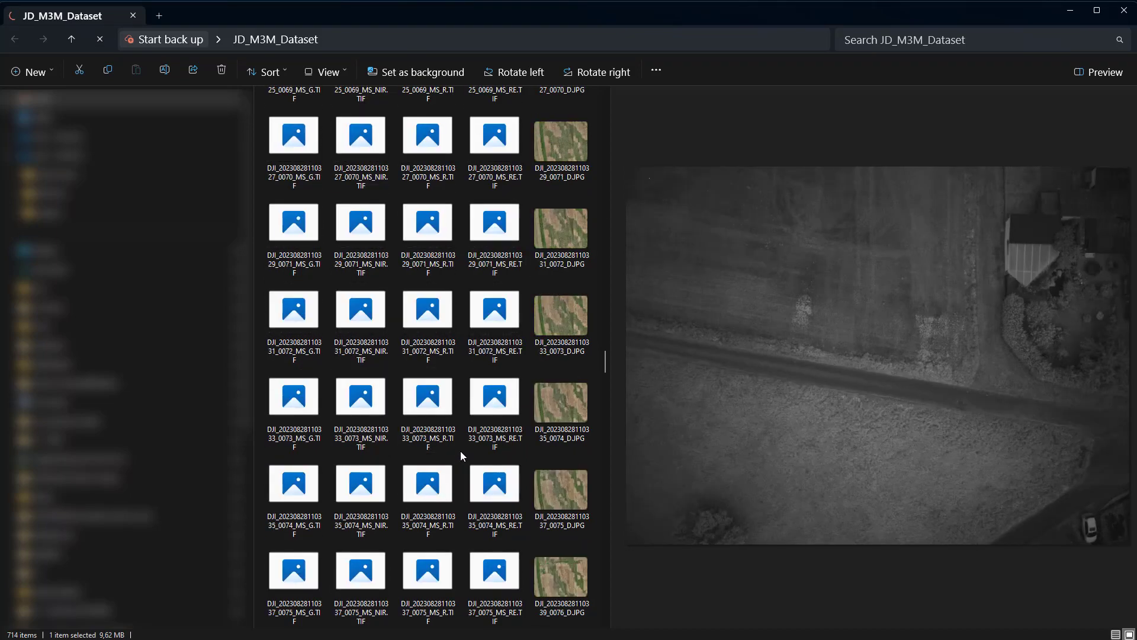
left_click(565, 410)
left_click(492, 404)
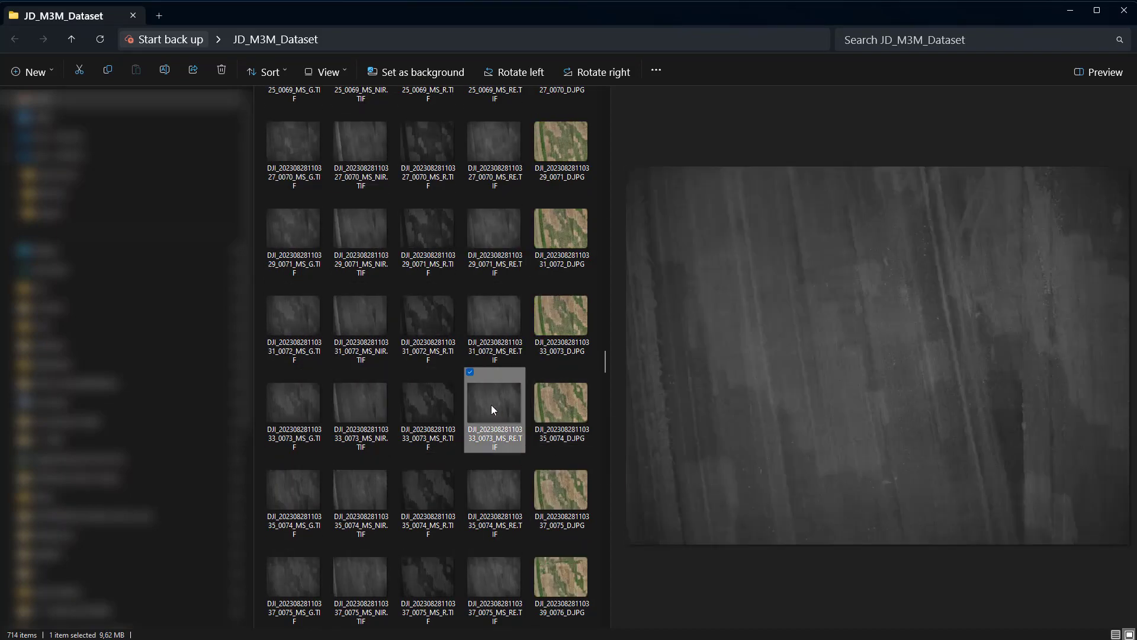
left_click(428, 417)
left_click(337, 418)
left_click(292, 413)
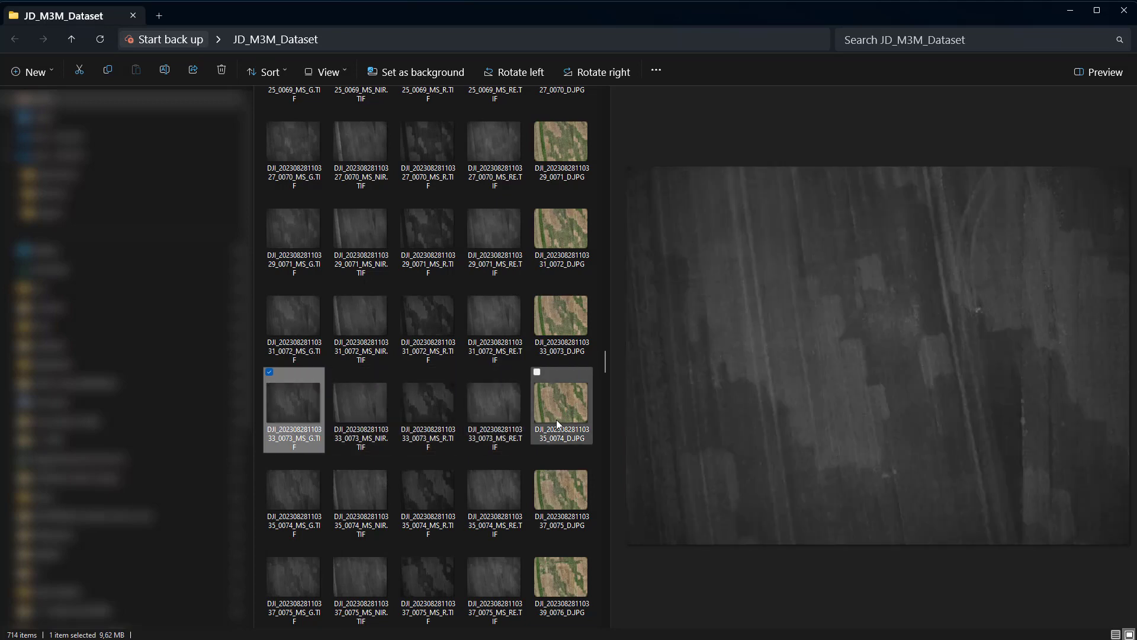
Step: Switch to PIX4Dfields, create a new project and name it "John Deere Demo"
left_click(1070, 12)
double_click(519, 222)
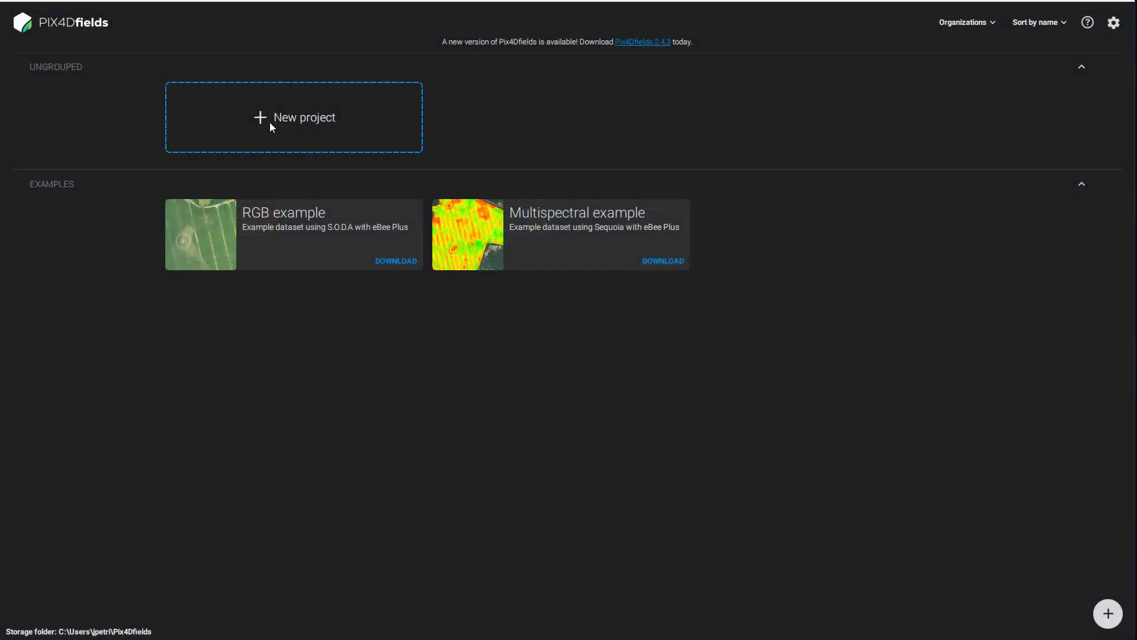
left_click(259, 121)
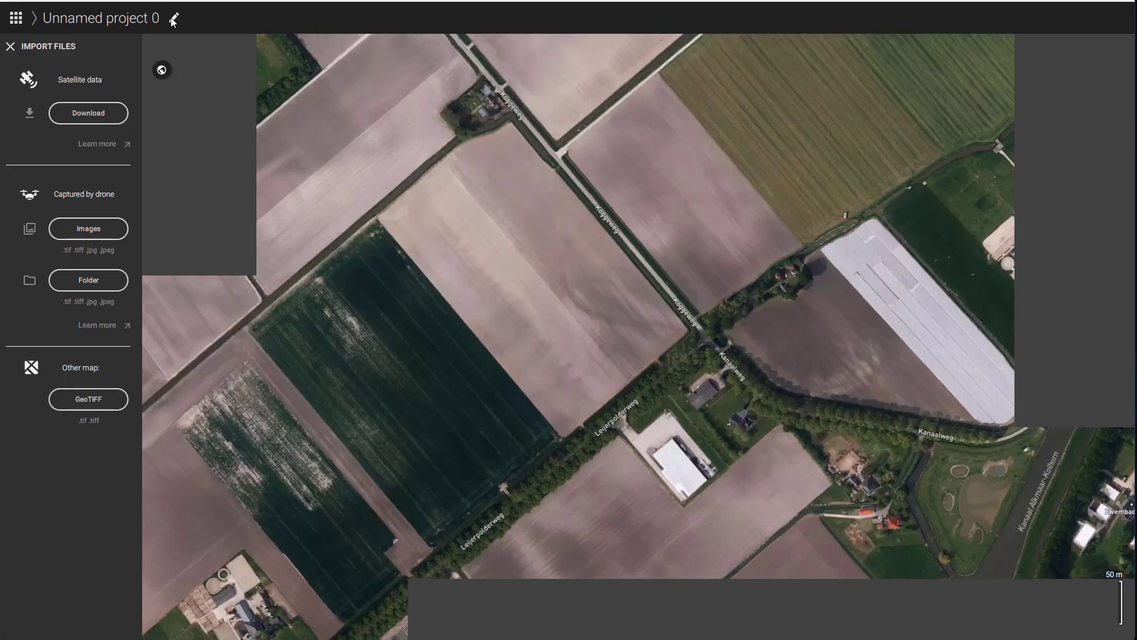
left_click(174, 18)
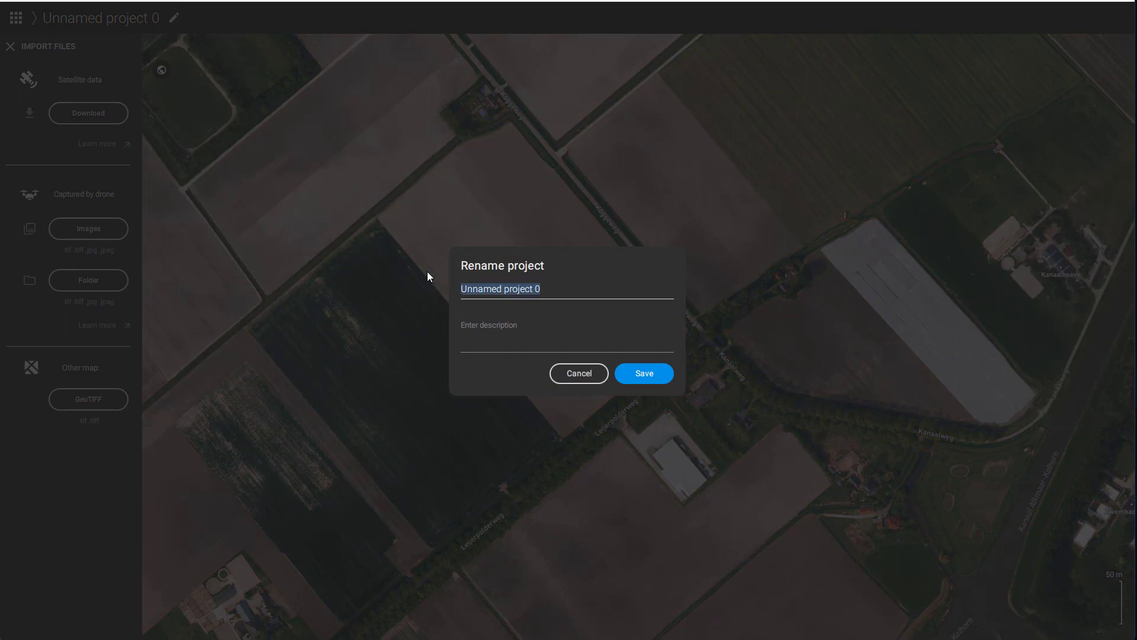
type("John Deere Demo")
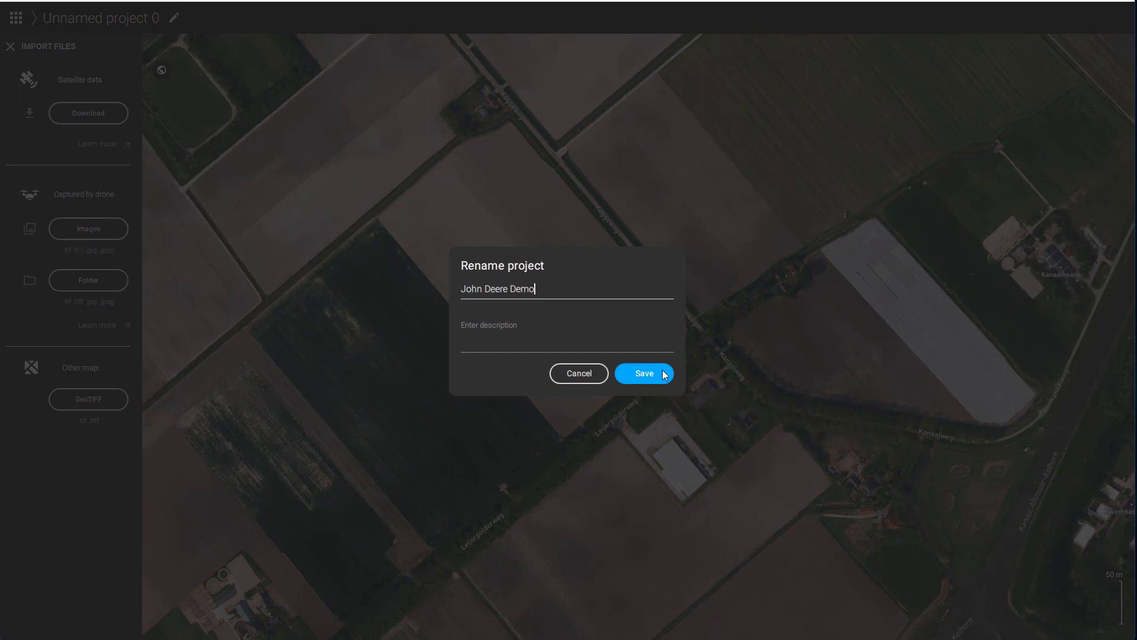
left_click(664, 373)
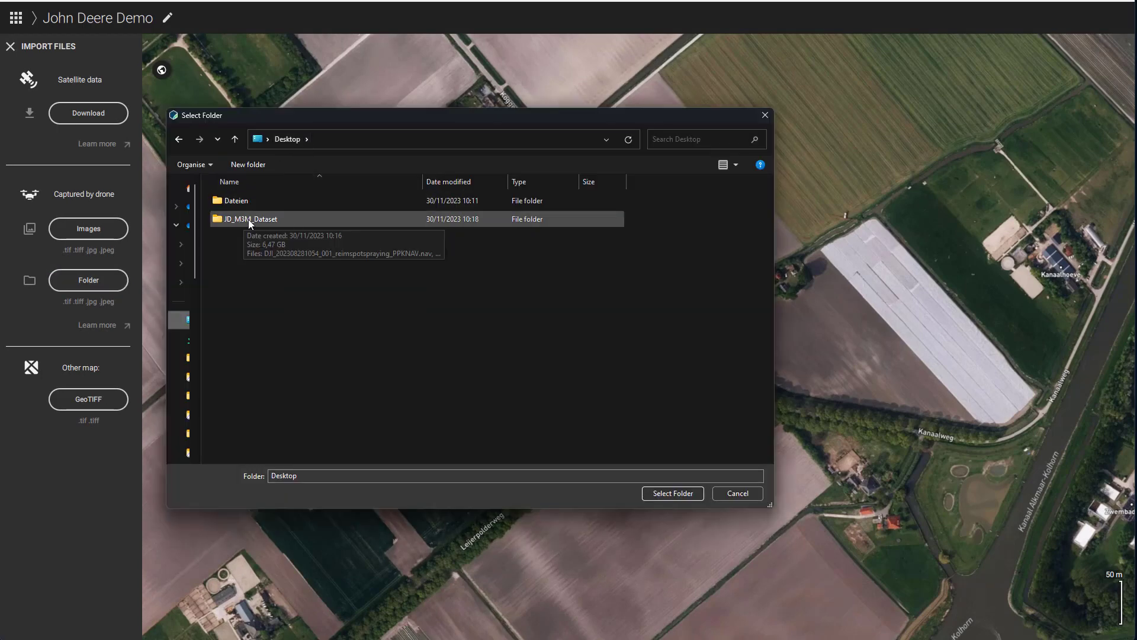
Step: Import the .jpg/.jpeg images from the JD_M3M_Dataset folder and process them with Fast processing at full resolution
double_click(287, 220)
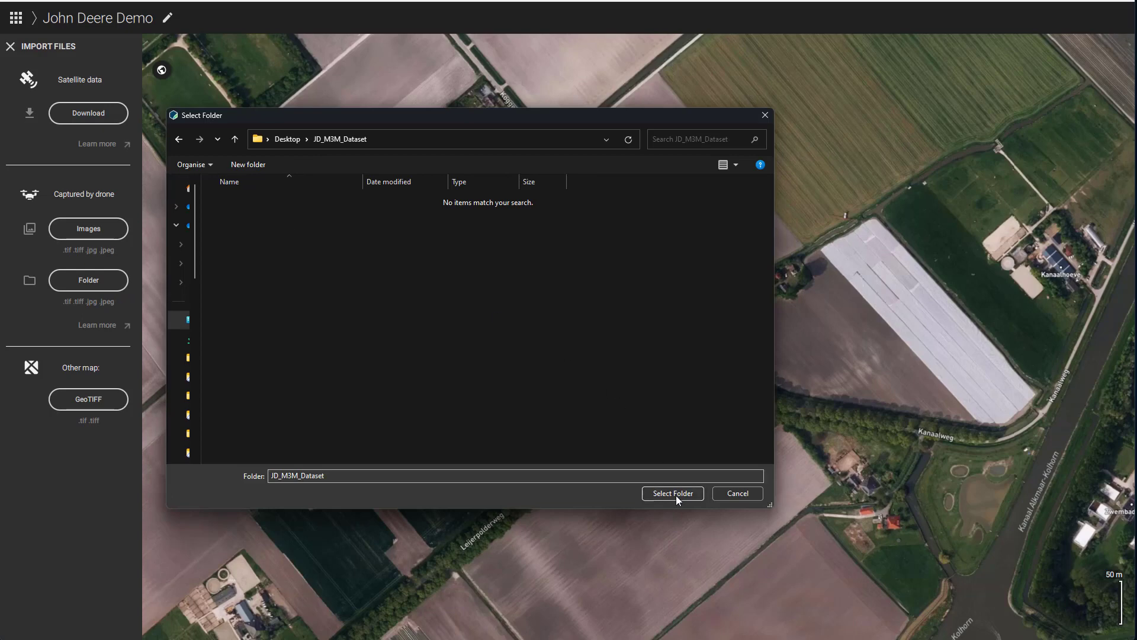
left_click(697, 494)
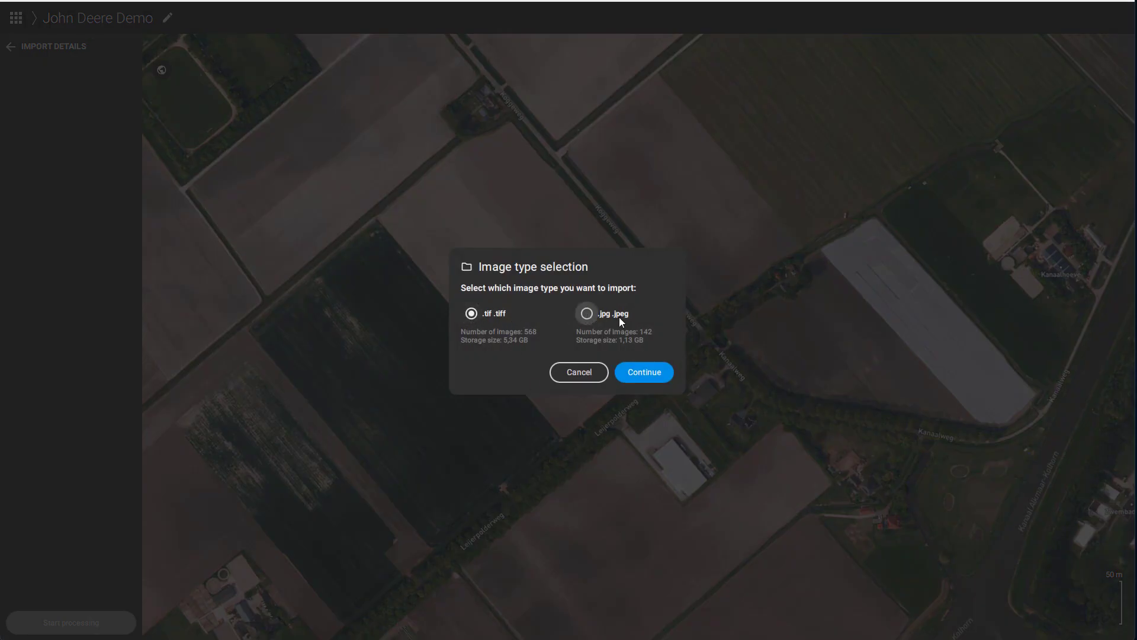
left_click(587, 316)
left_click(662, 378)
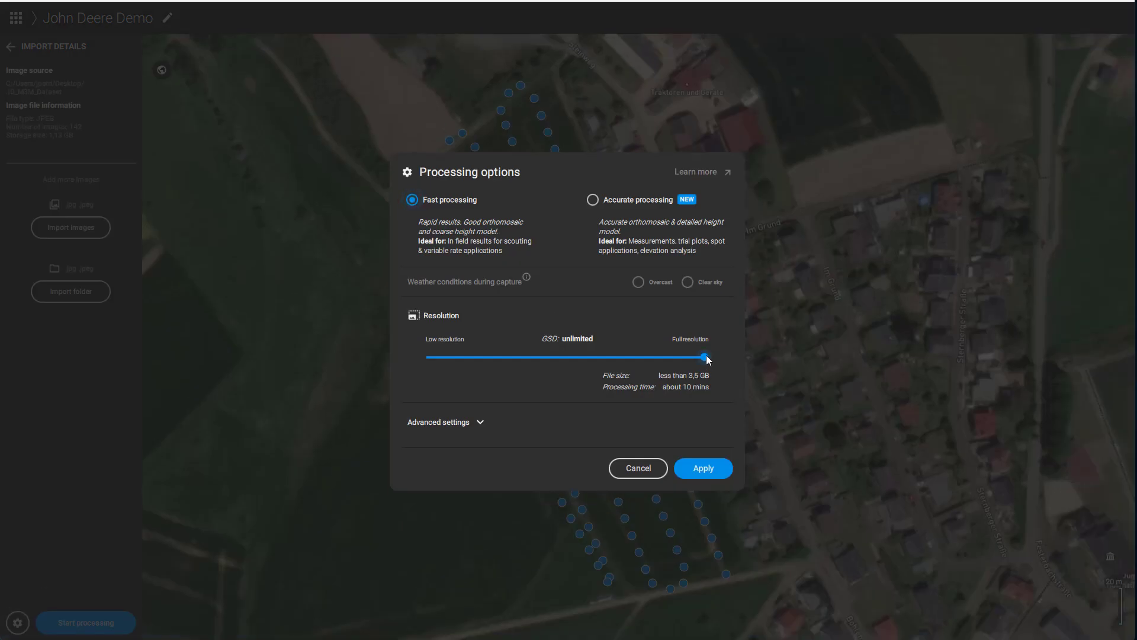
left_click(704, 468)
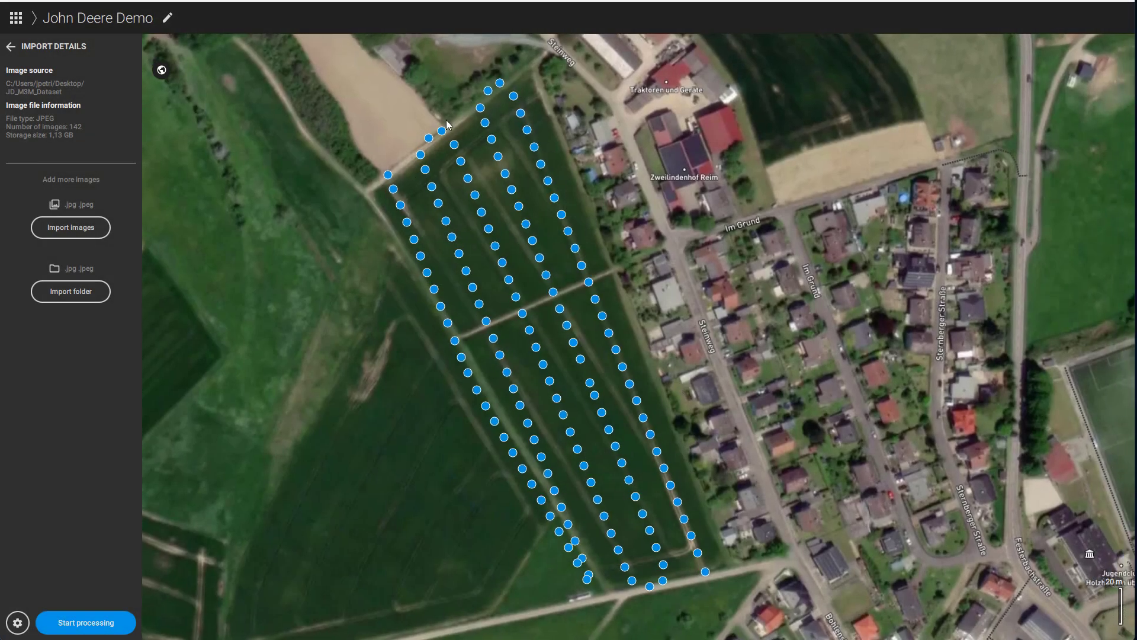
left_click(117, 629)
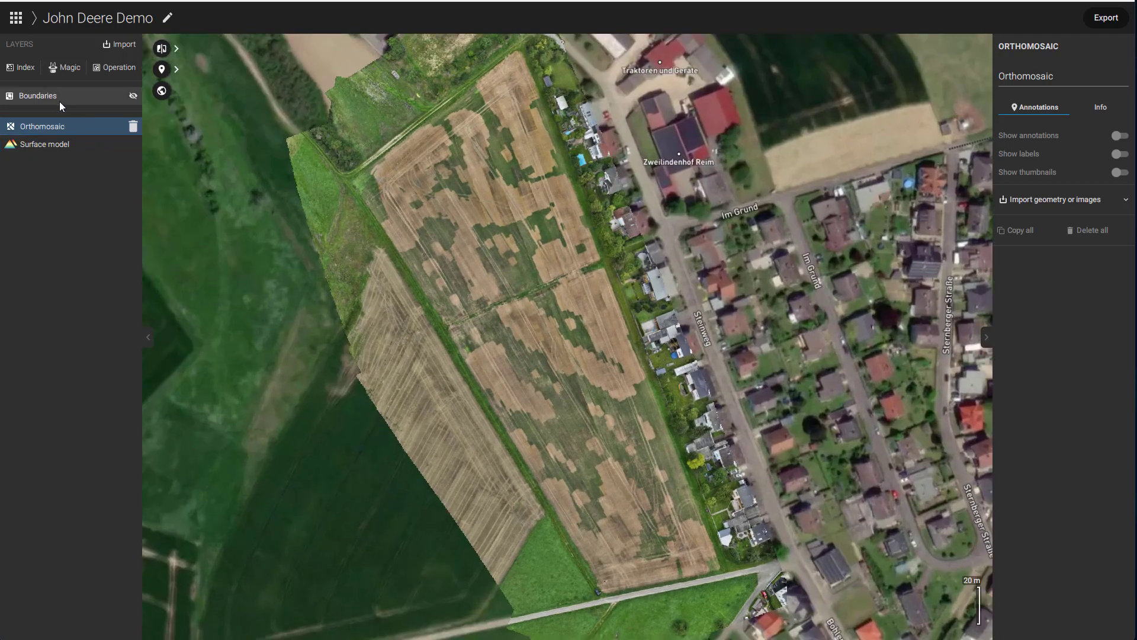
Step: Draw a field boundary of about 2.67 ha around the edges of the harvested field and save it
left_click(99, 94)
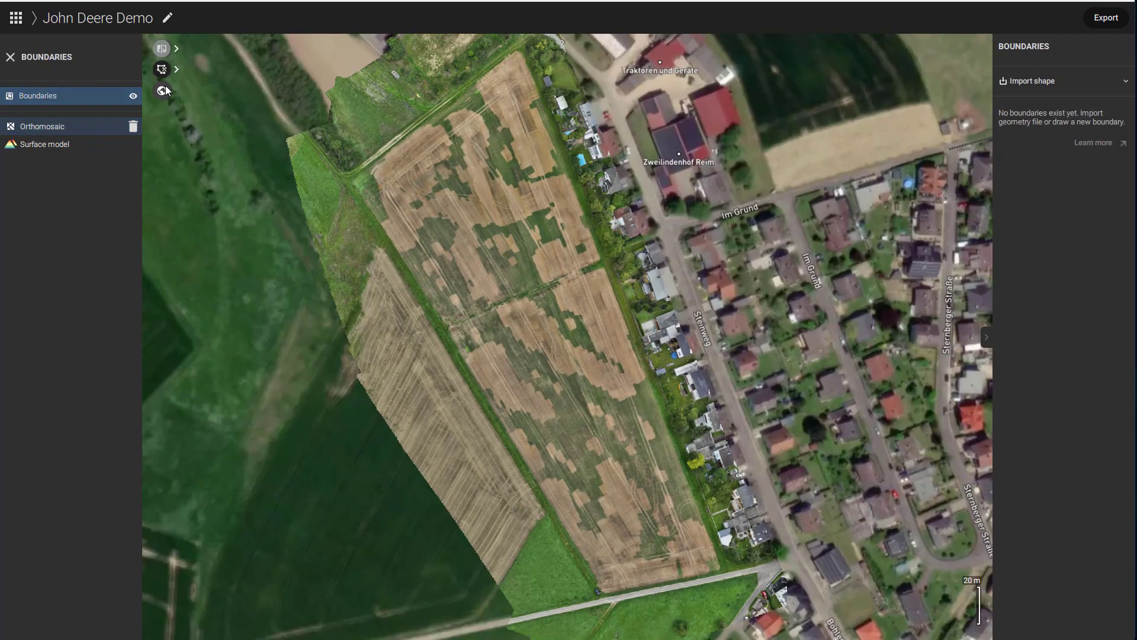
left_click(177, 69)
left_click(200, 69)
scroll(511, 499, "up", 10)
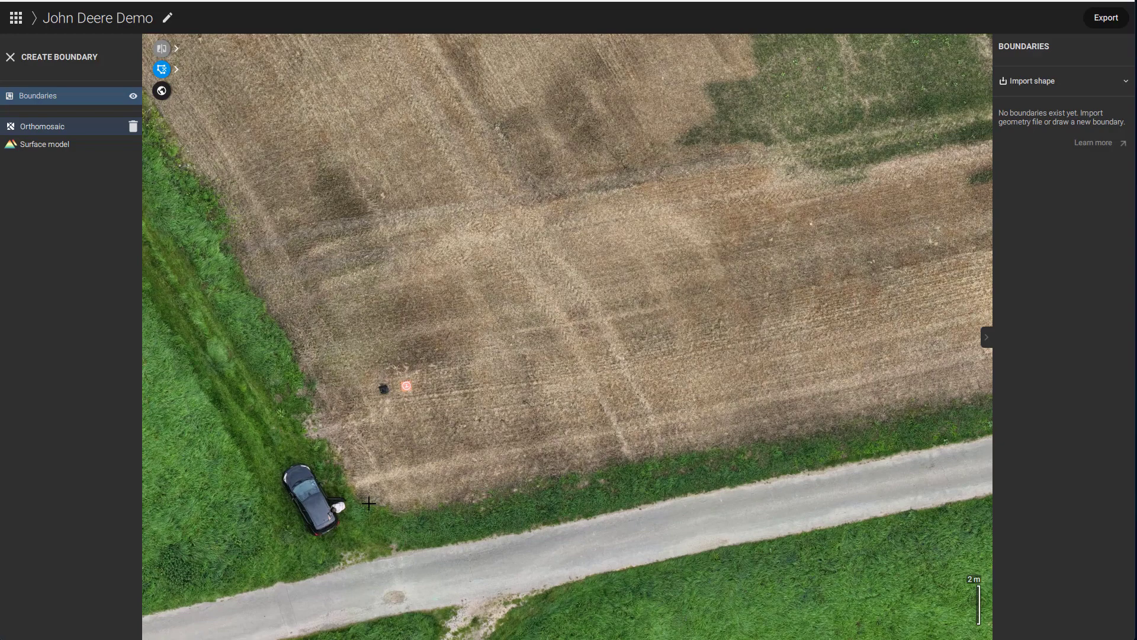
left_click(368, 503)
left_click_drag(744, 450, 381, 483)
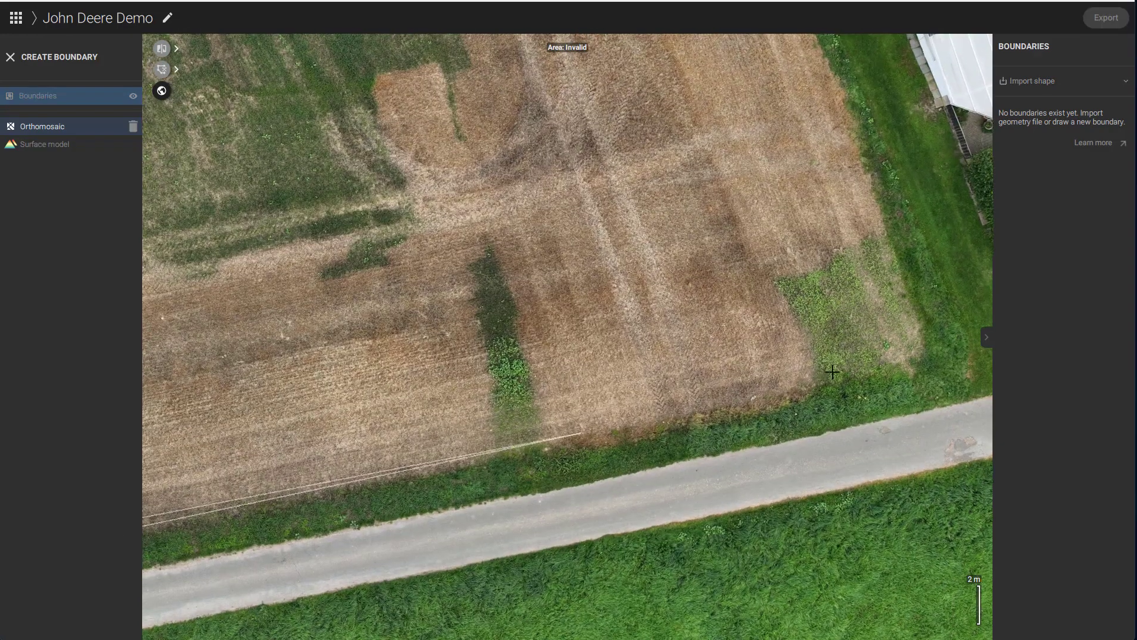
left_click(928, 377)
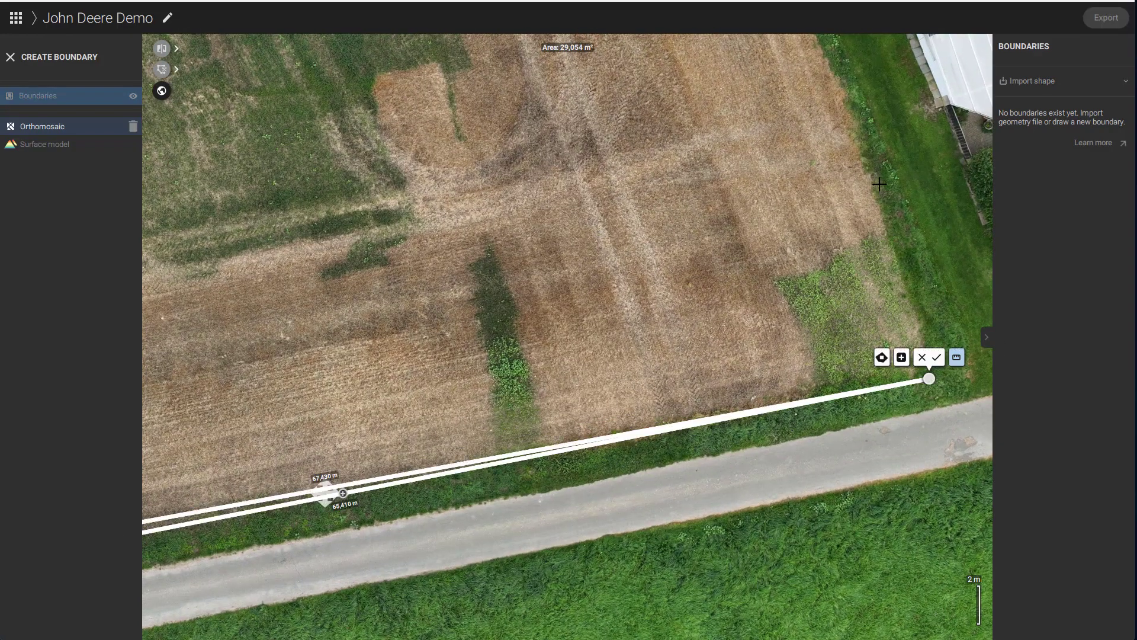
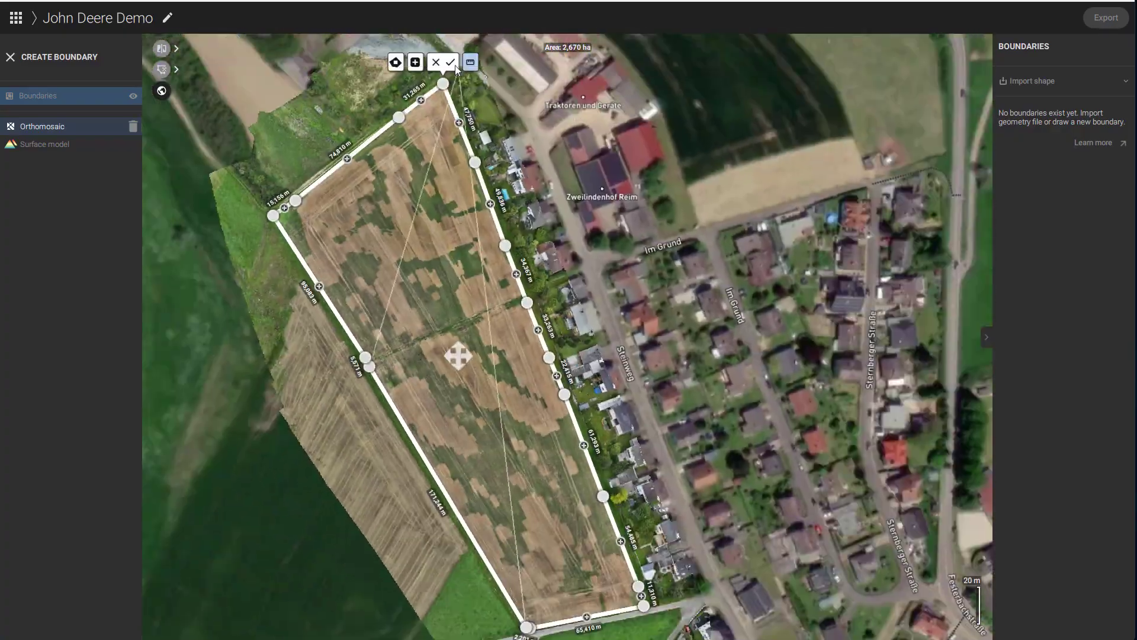
left_click(451, 63)
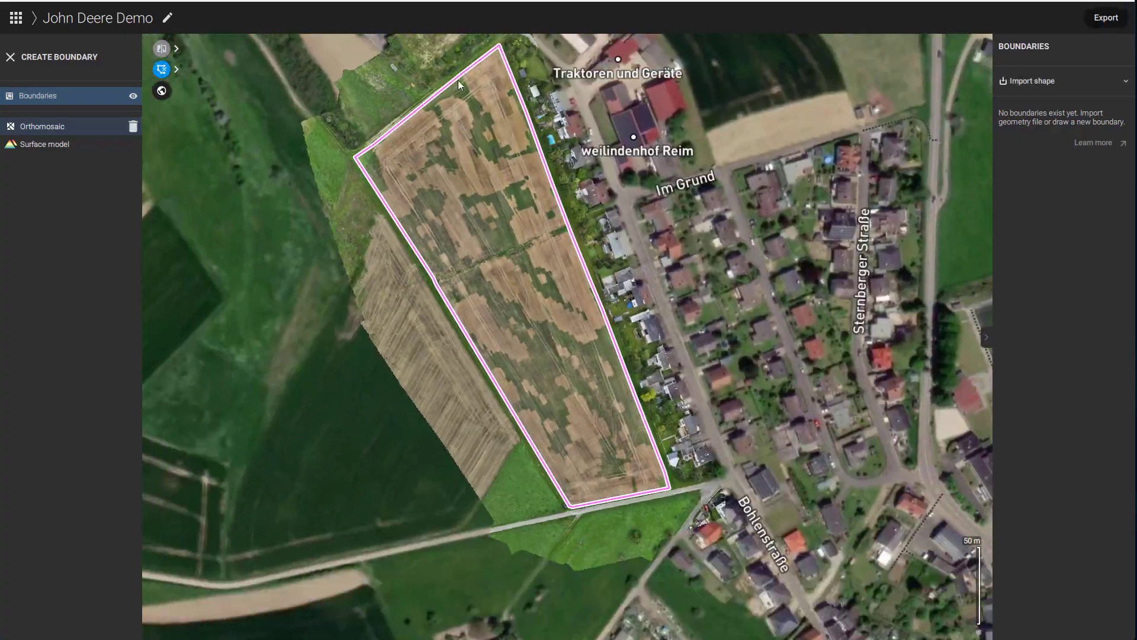
left_click(631, 606)
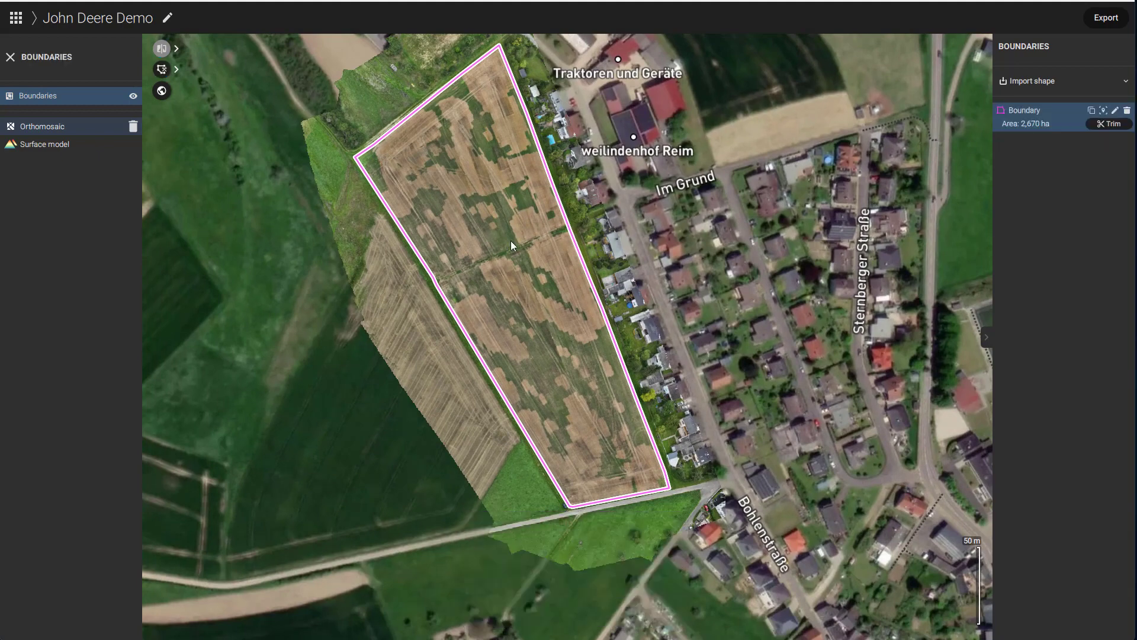
Step: Draw an obstacle of about 544 m² over the grassy track crossing the field and save it with the name "Path"
scroll(511, 241, "up", 5)
scroll(200, 102, "up", 1)
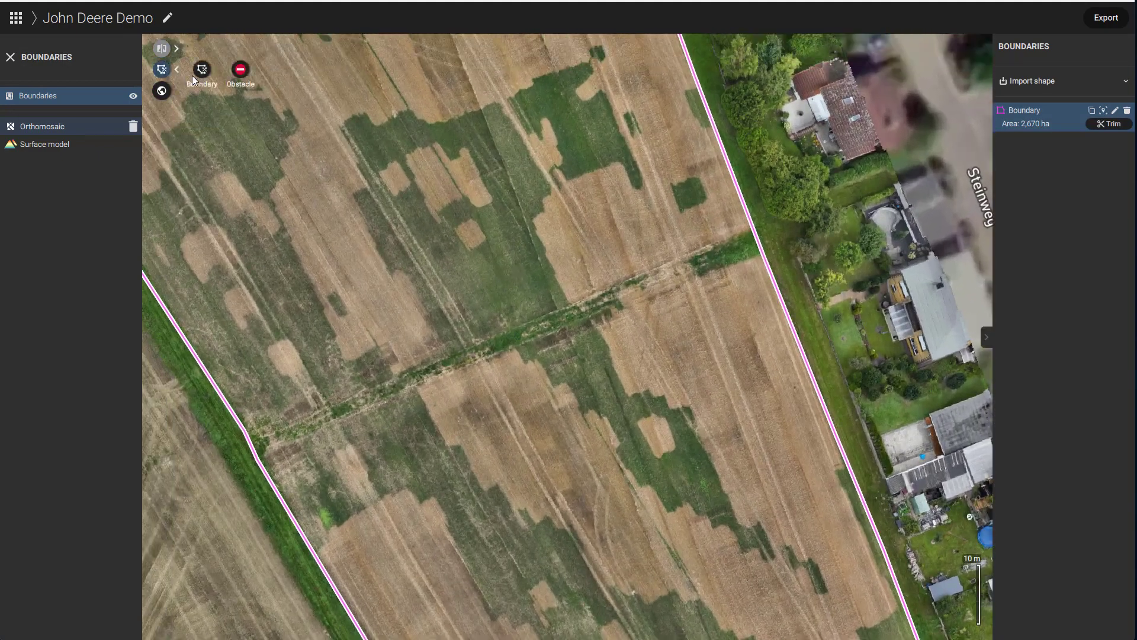
left_click(240, 71)
scroll(749, 243, "up", 1)
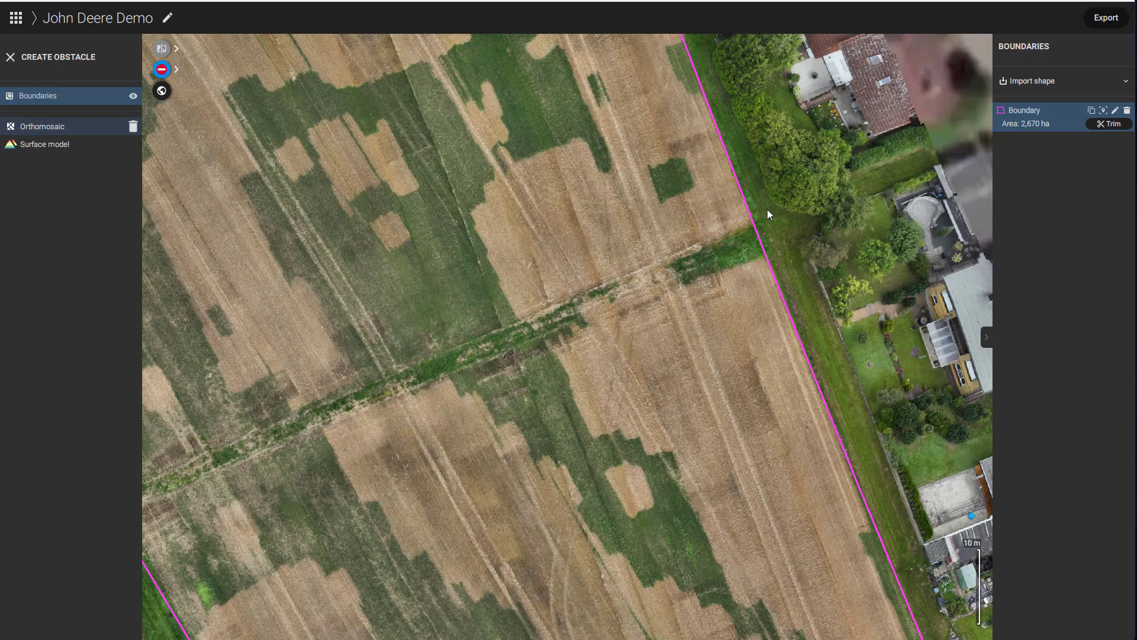
left_click(757, 209)
left_click(780, 259)
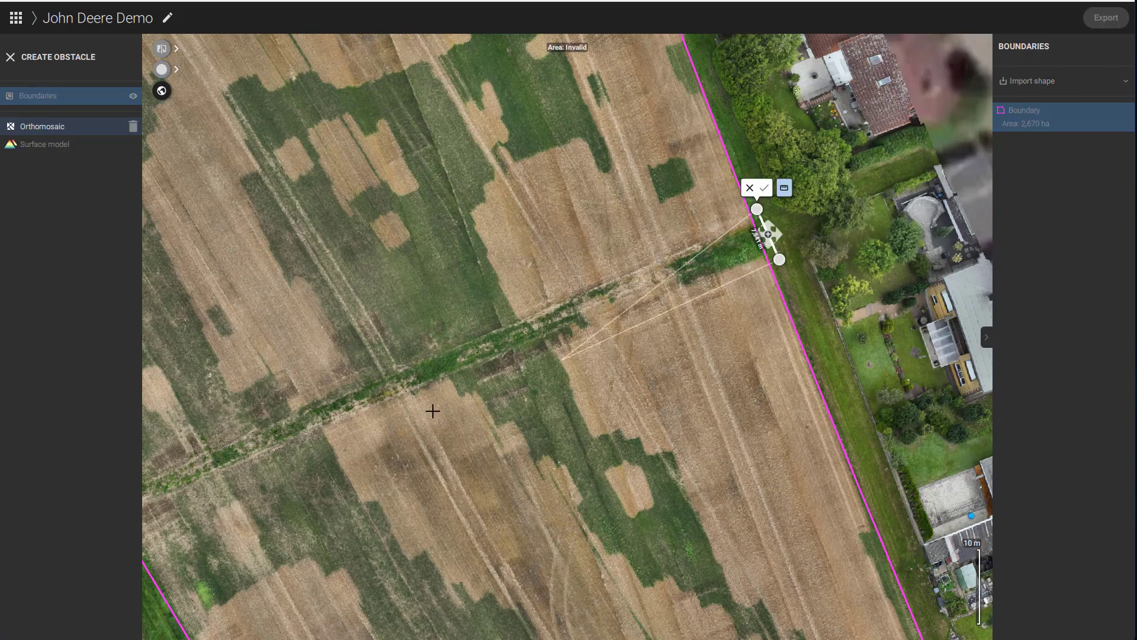
left_click(197, 501)
mouse_move(201, 503)
left_mouse_down()
mouse_move(390, 418)
mouse_move(466, 410)
left_mouse_up()
left_click(394, 441)
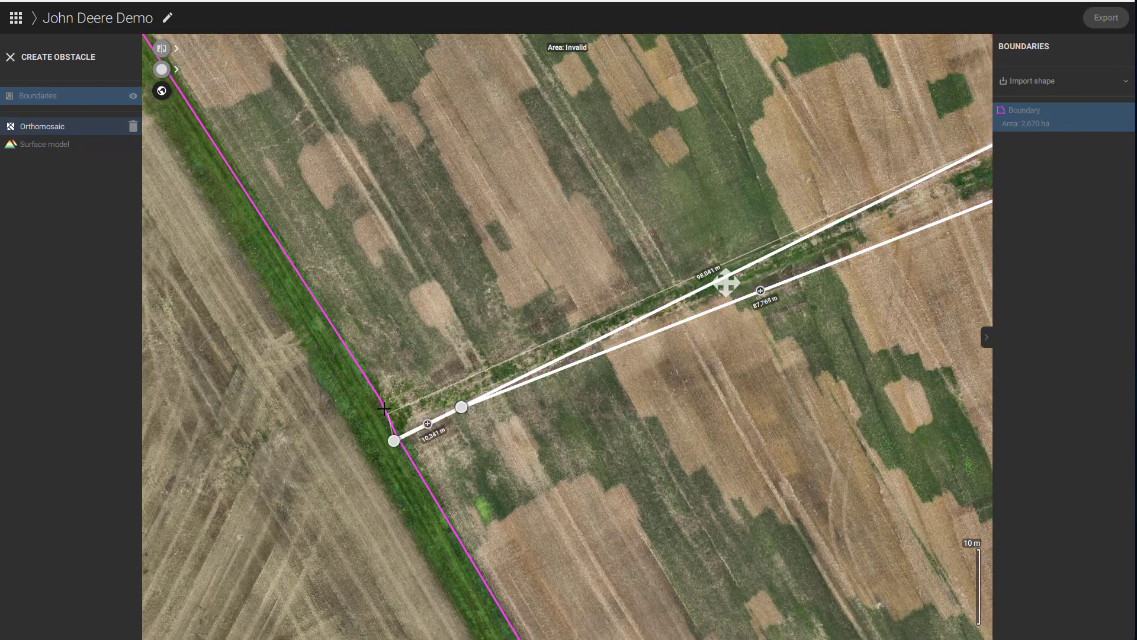
left_click(381, 410)
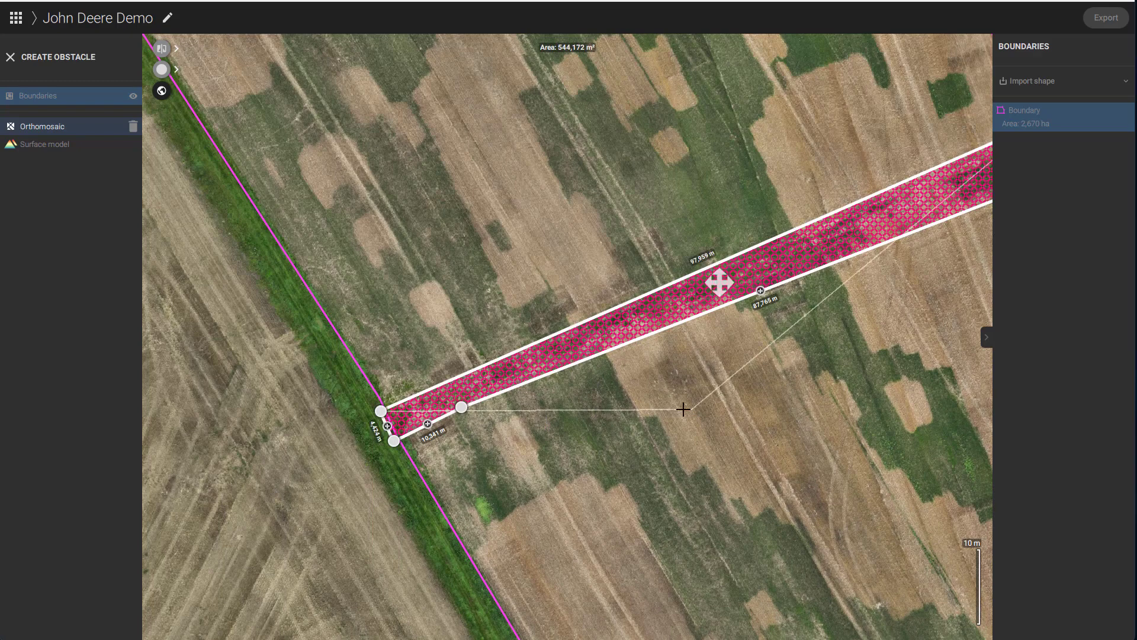
key("Return")
left_click(836, 168)
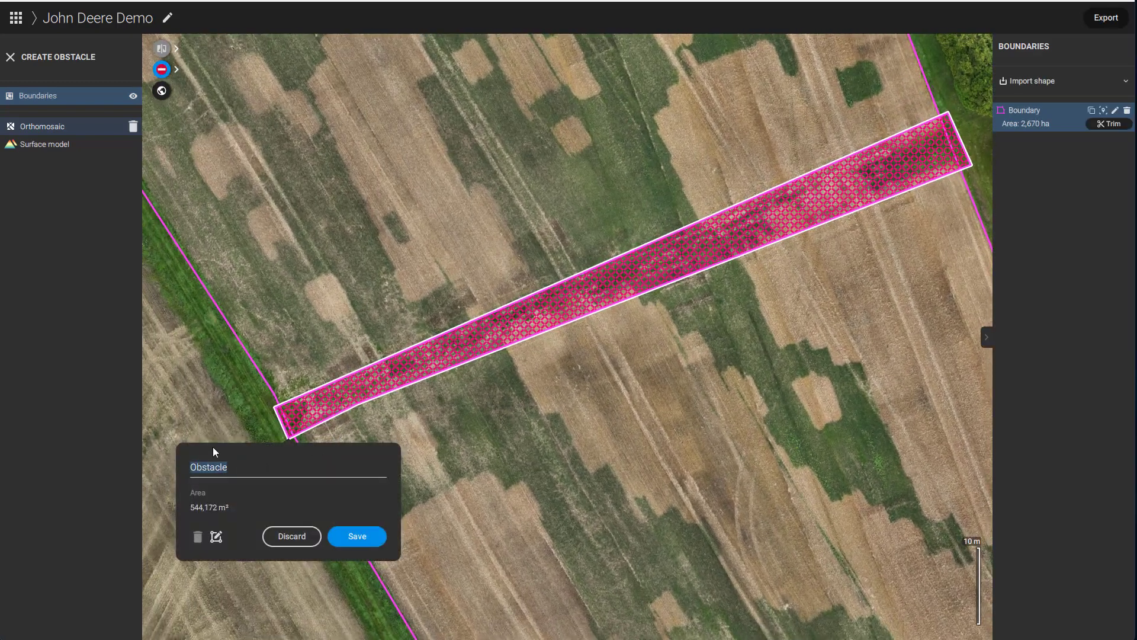
type("h")
left_click(362, 536)
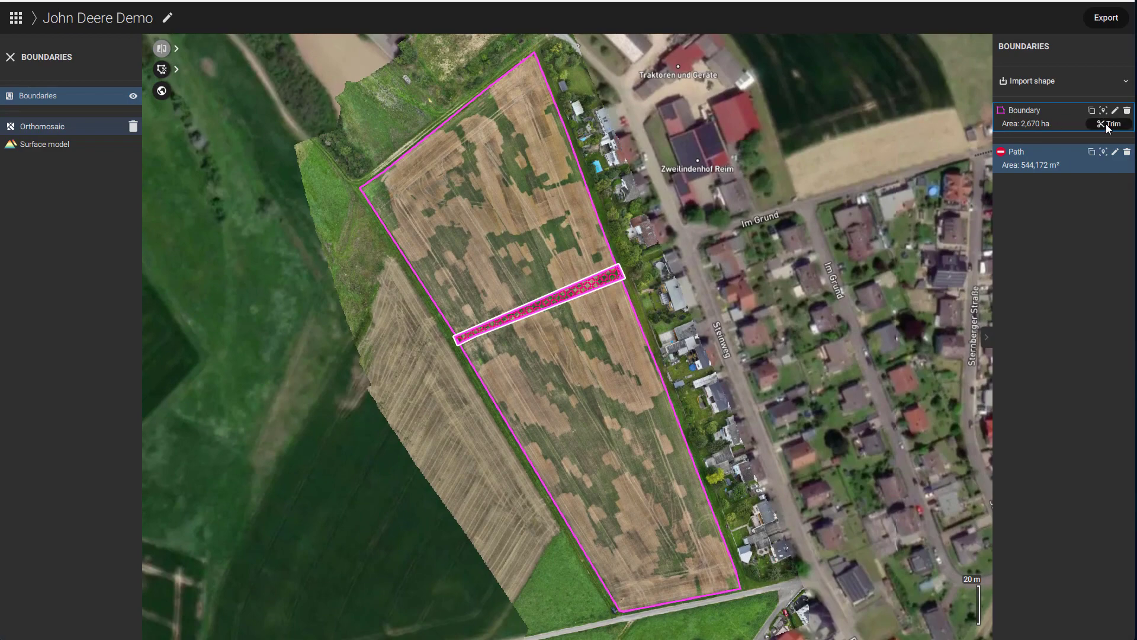
Step: Trim the orthomosaic to the field boundary, leaving the surface model out, and return to the layer list
left_click(1107, 124)
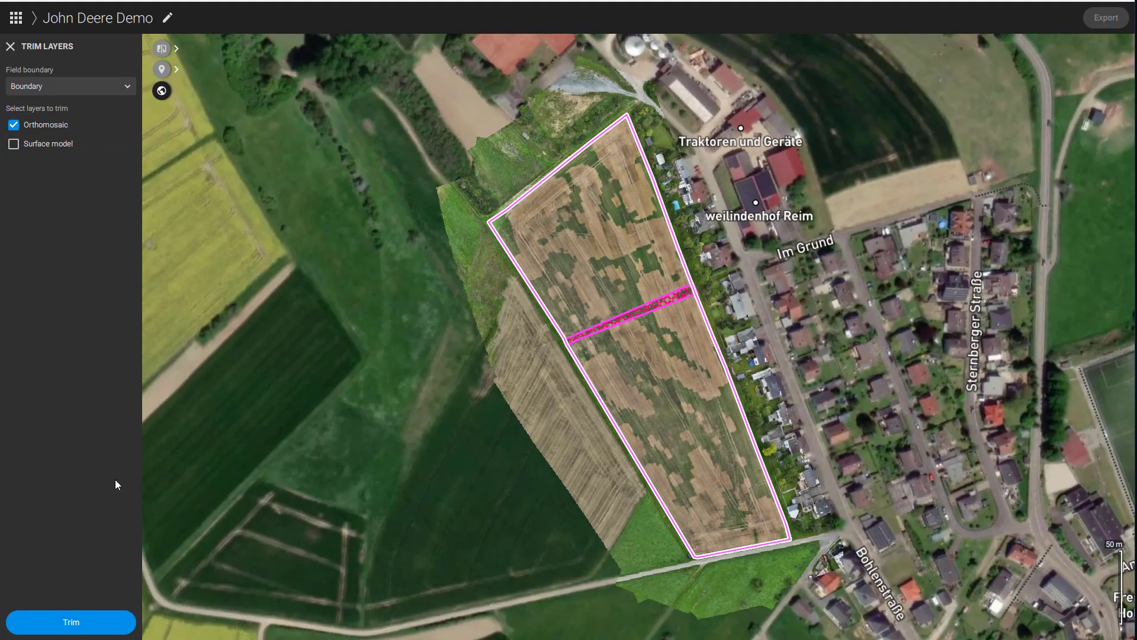
left_click(108, 622)
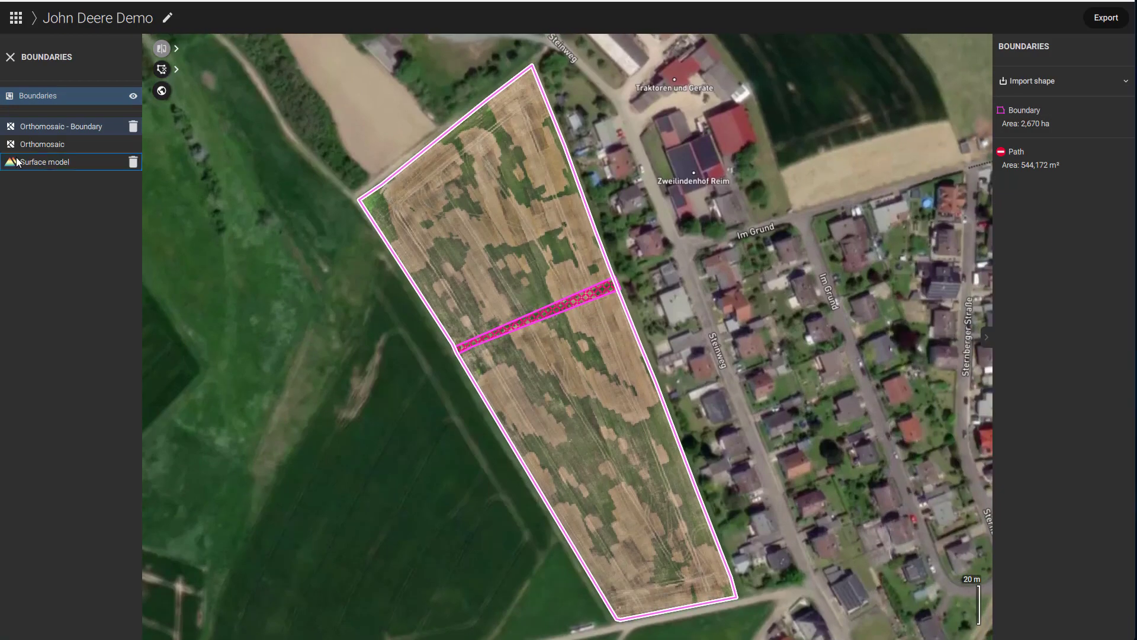
left_click(10, 57)
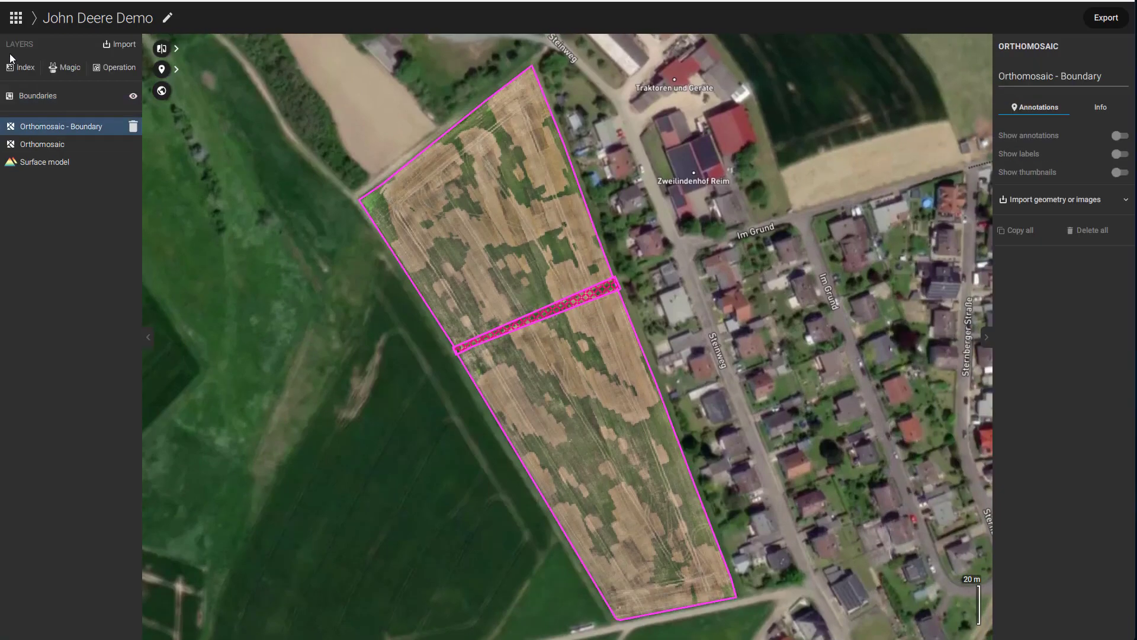
Step: Start the Magic tool on the "Orthomosaic - Boundary" layer and rotate its grid to -31.42° to follow the tracks in the field
left_click(80, 70)
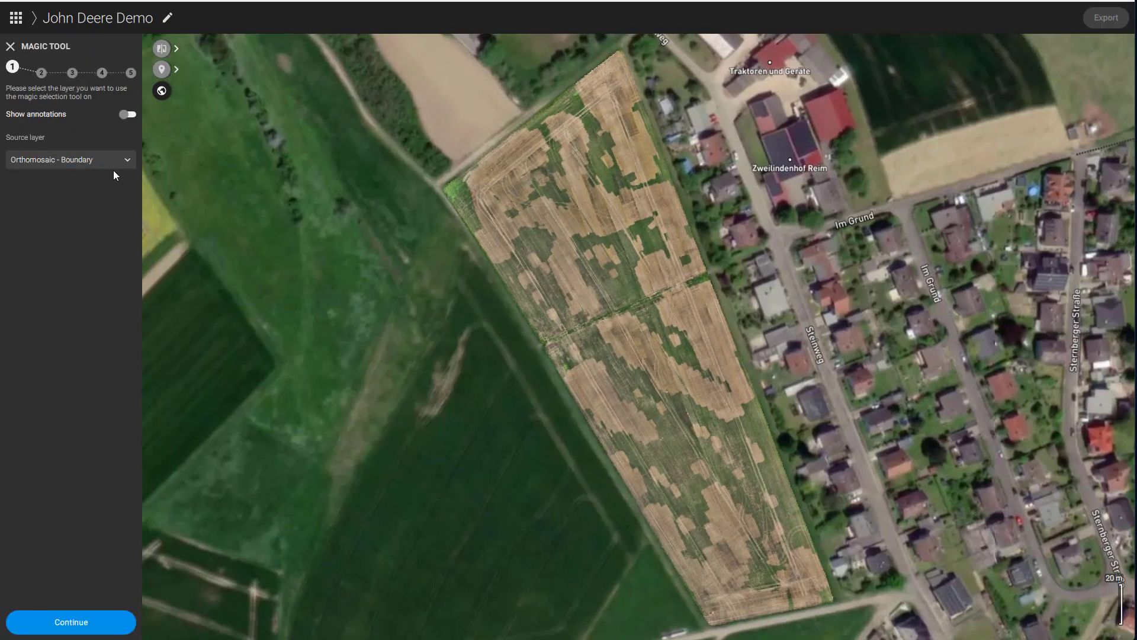
left_click(104, 621)
scroll(514, 233, "up", 4)
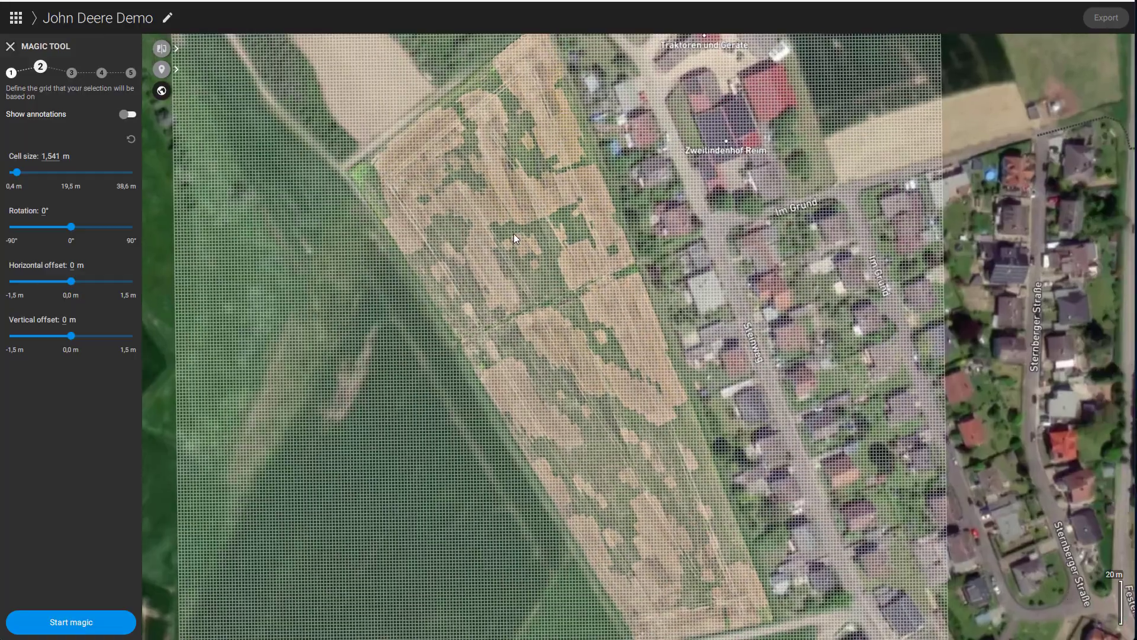
scroll(477, 230, "up", 3)
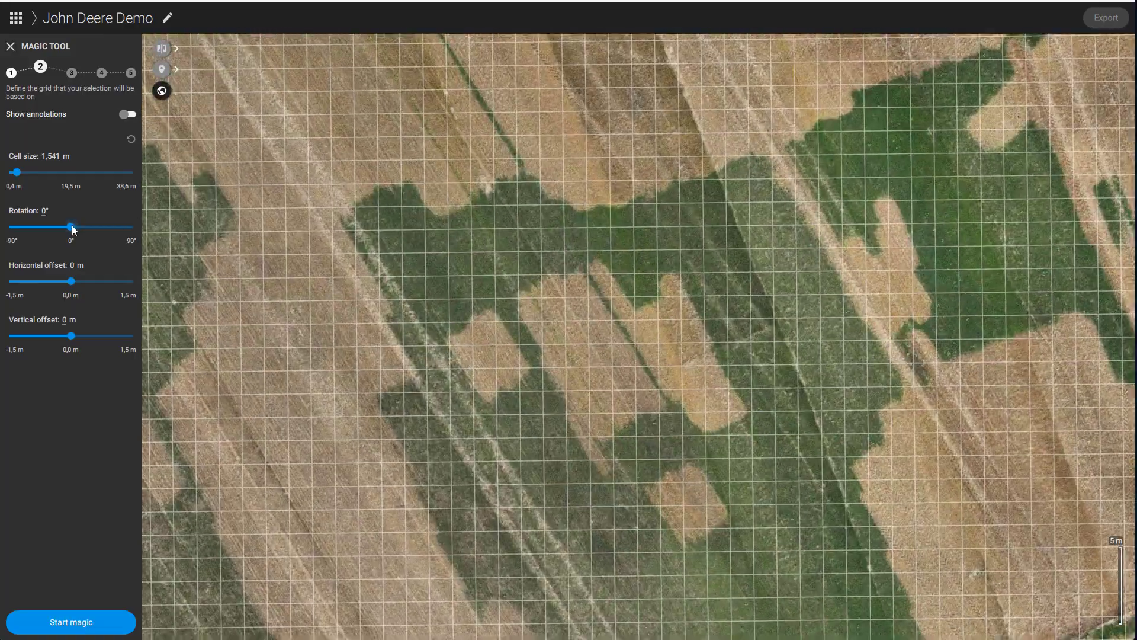
left_click_drag(71, 226, 52, 229)
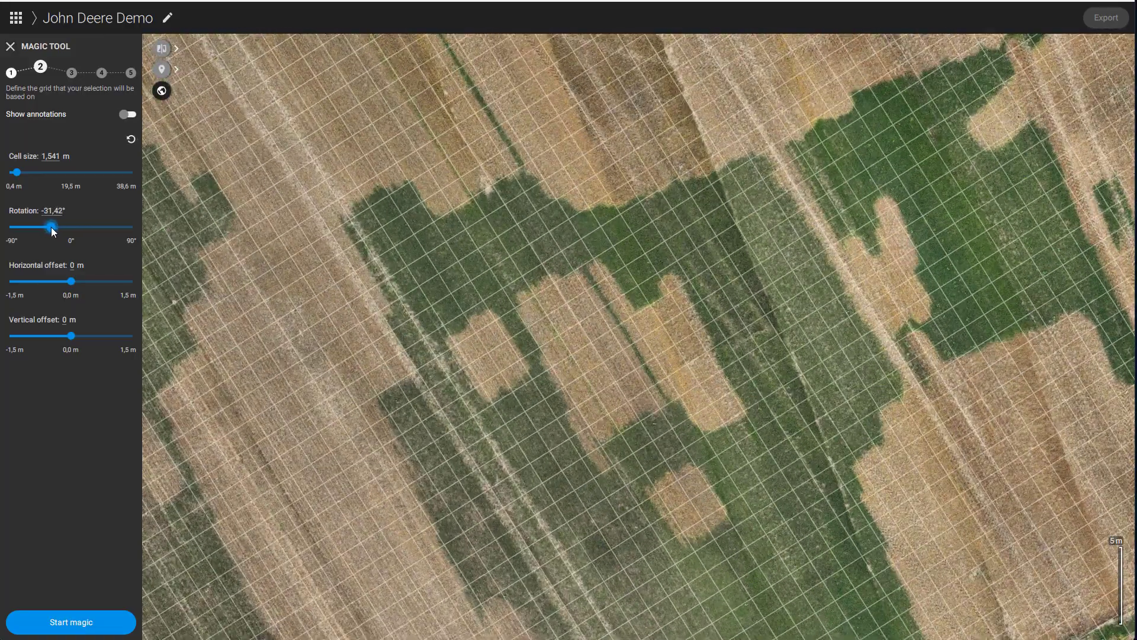
Step: Set the selection grid's cell size to 1 m and start the magic selection
left_click_drag(21, 170, 16, 172)
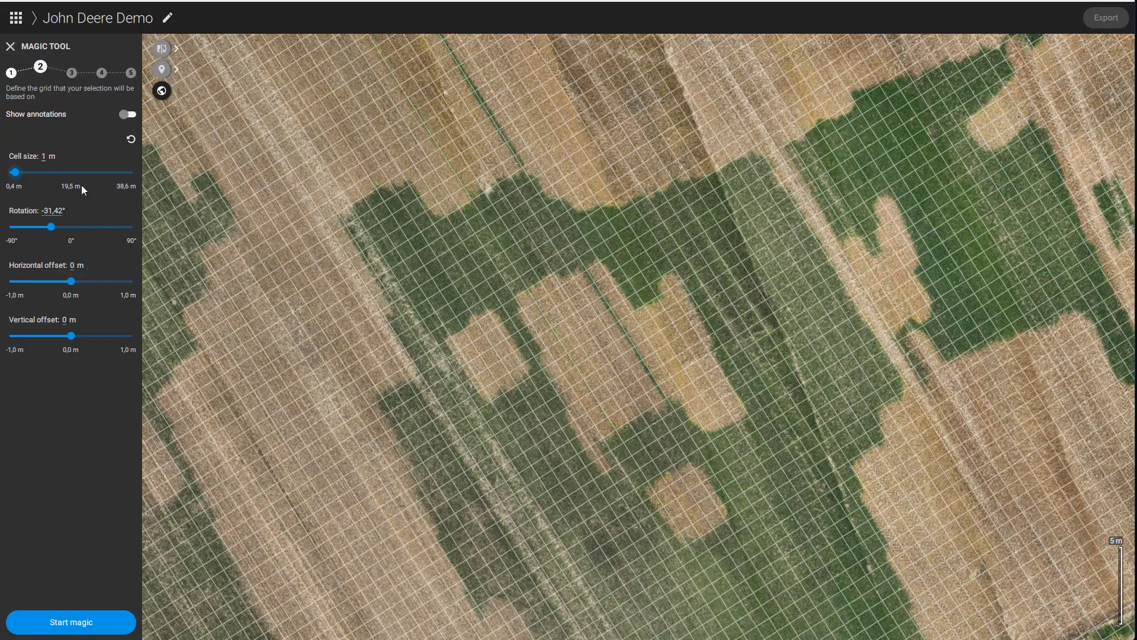
scroll(527, 310, "down", 2)
scroll(527, 310, "down", 3)
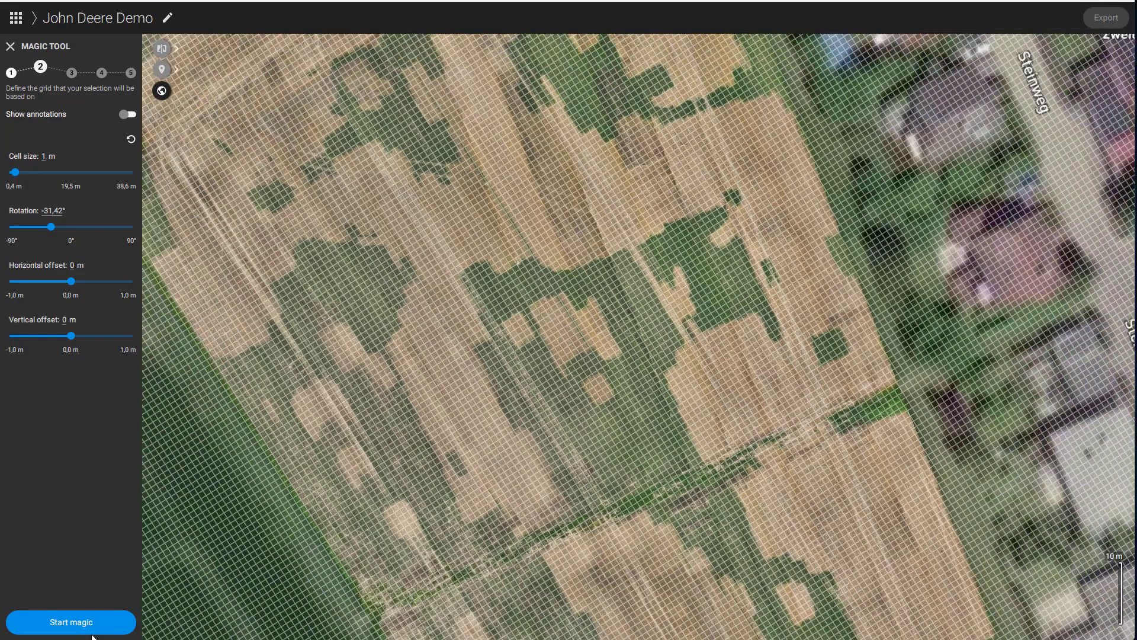
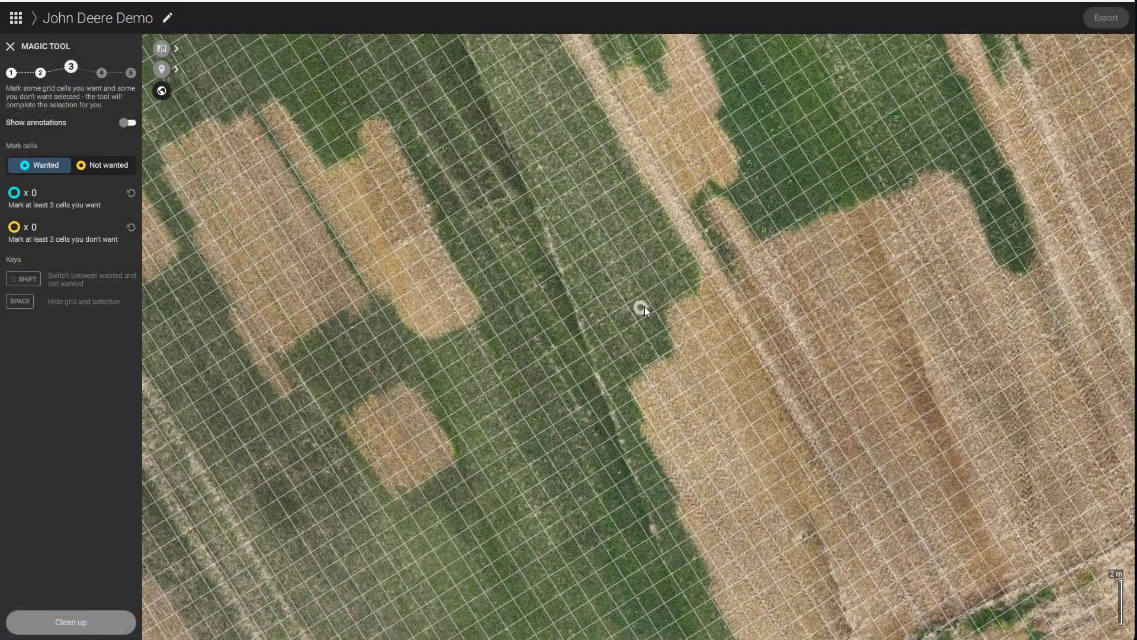
Step: Mark three green cells as wanted and five bare stubble cells as not wanted in the middle of the field
left_click(713, 343, "shift")
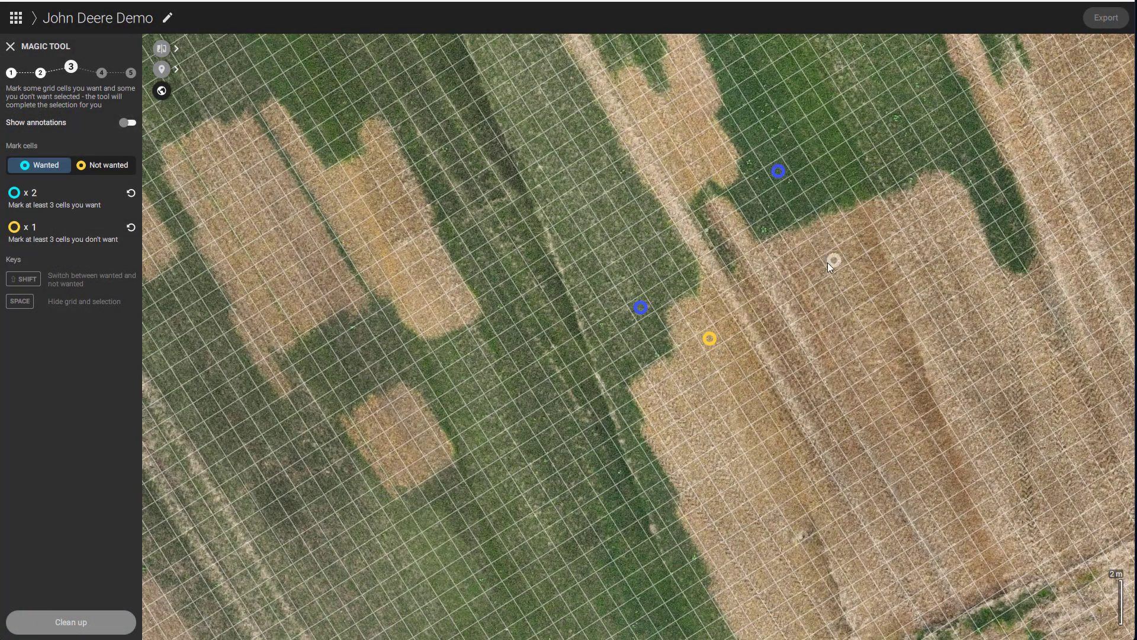
left_click(360, 216, "shift")
left_click(348, 272)
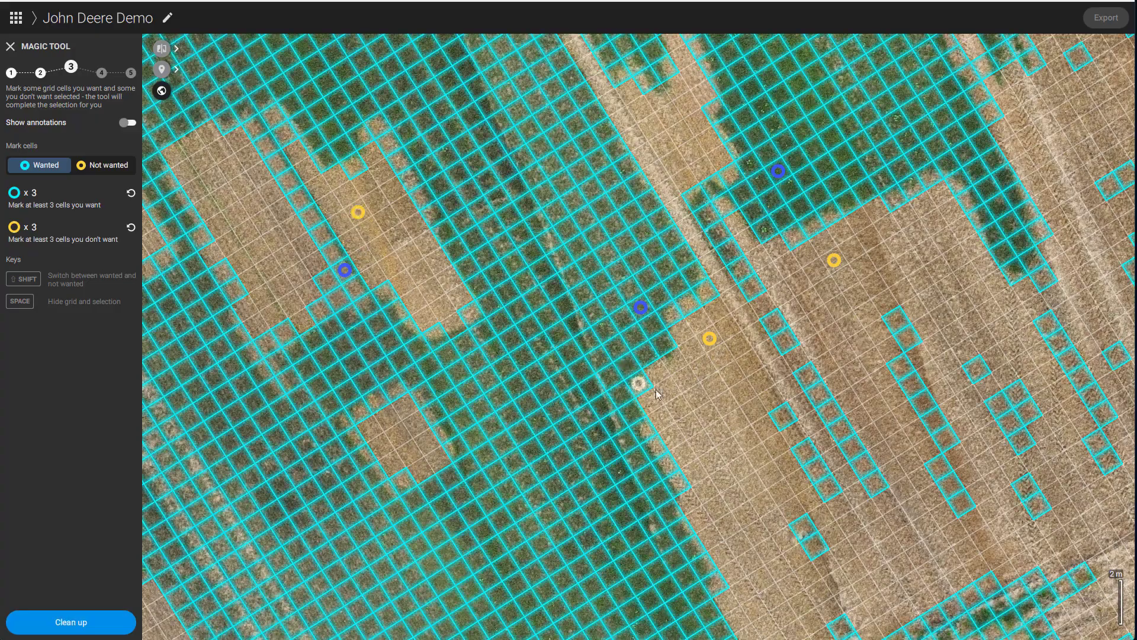
left_click(831, 411, "shift")
left_click(932, 418, "shift")
scroll(785, 296, "down", 3)
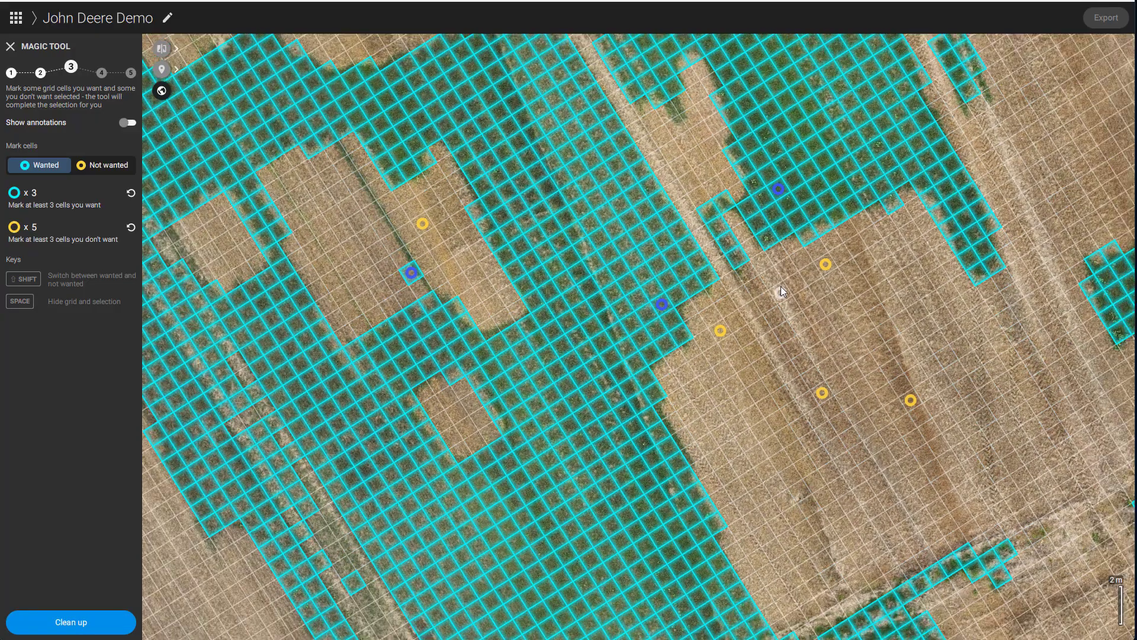
scroll(794, 356, "down", 3)
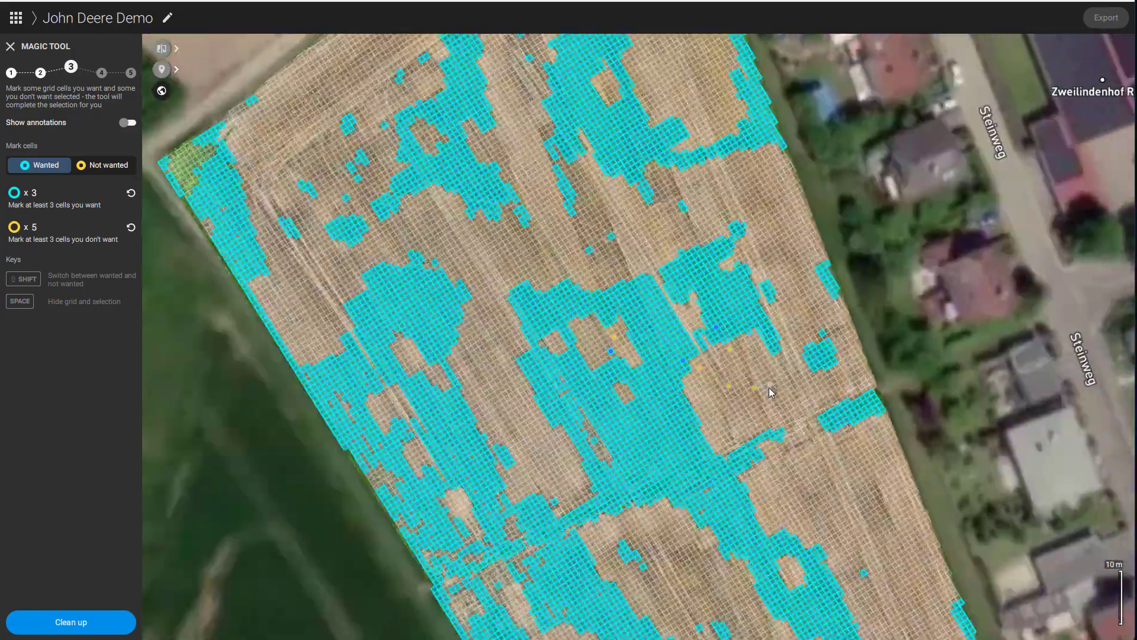
Step: Refine the selection to eight wanted and eight not-wanted sample cells, and compare it with the bare orthomosaic
scroll(764, 385, "up", 3)
scroll(640, 284, "up", 5)
left_click(620, 265)
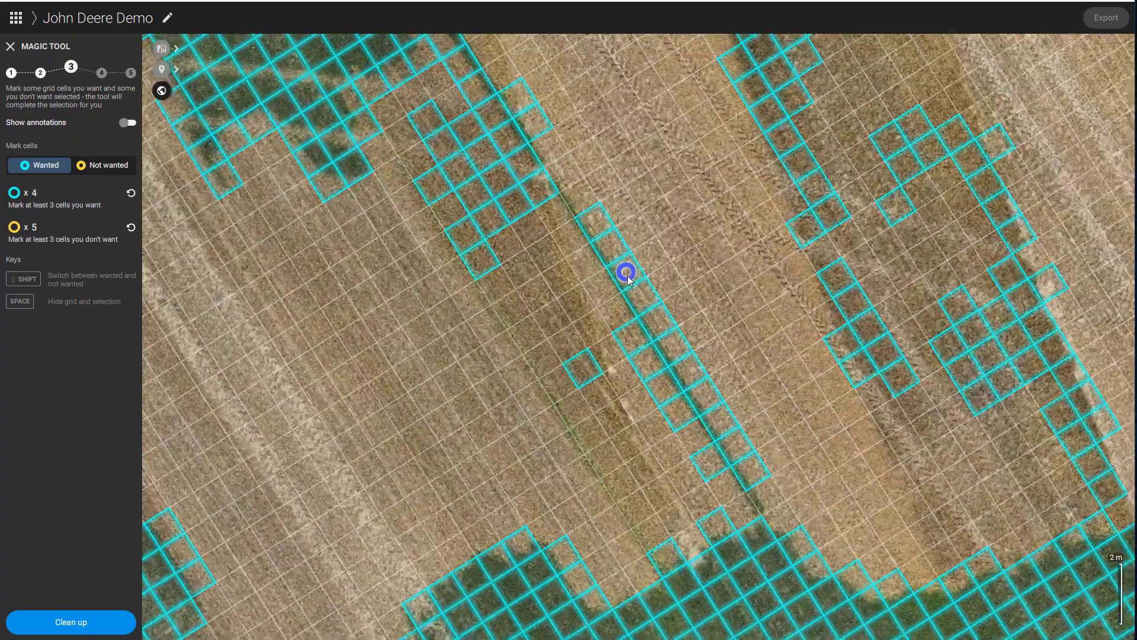
left_click(585, 374, "shift")
scroll(492, 385, "down", 2)
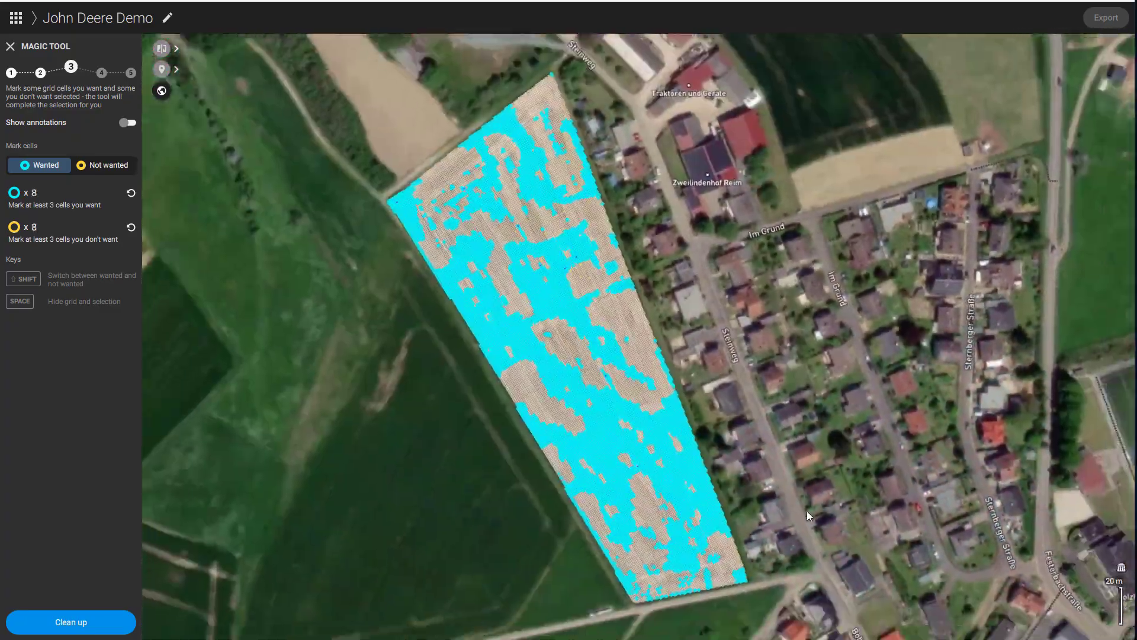
key("space")
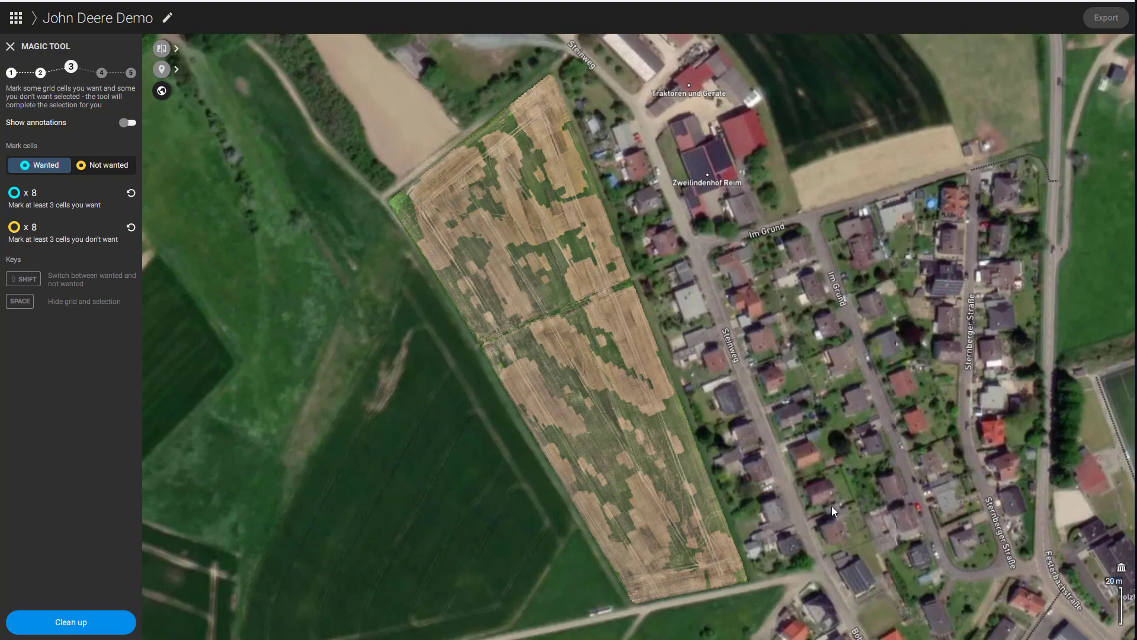
Step: Accept the selection without brush clean-up and convert it to an area annotation named "Weeds"
left_click(98, 627)
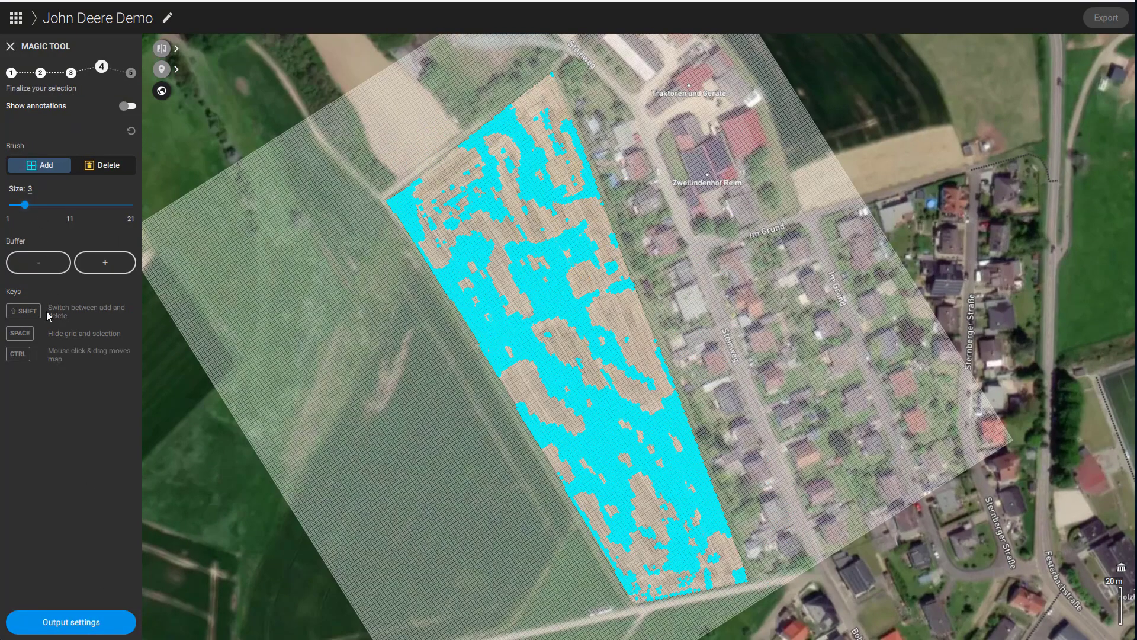
left_click(105, 629)
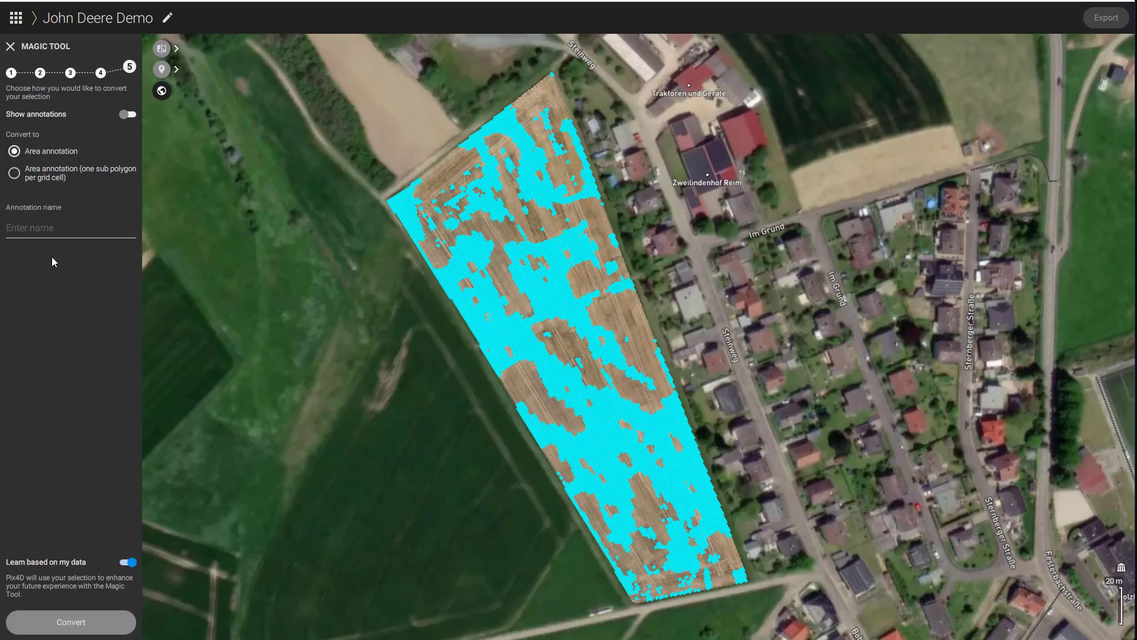
type("Weeds")
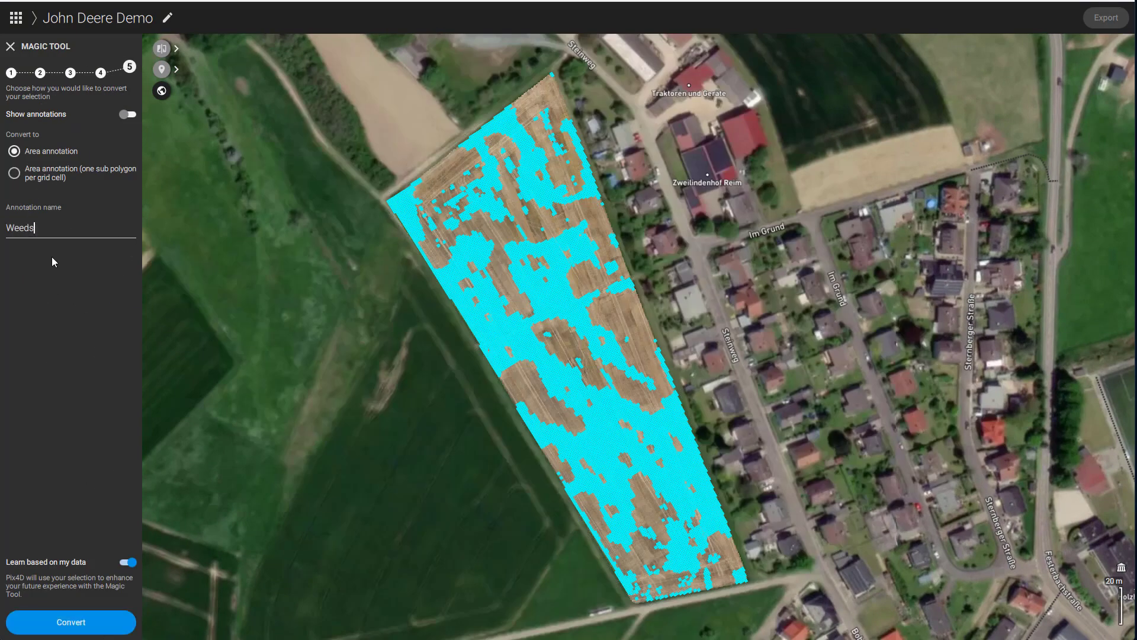
left_click(104, 629)
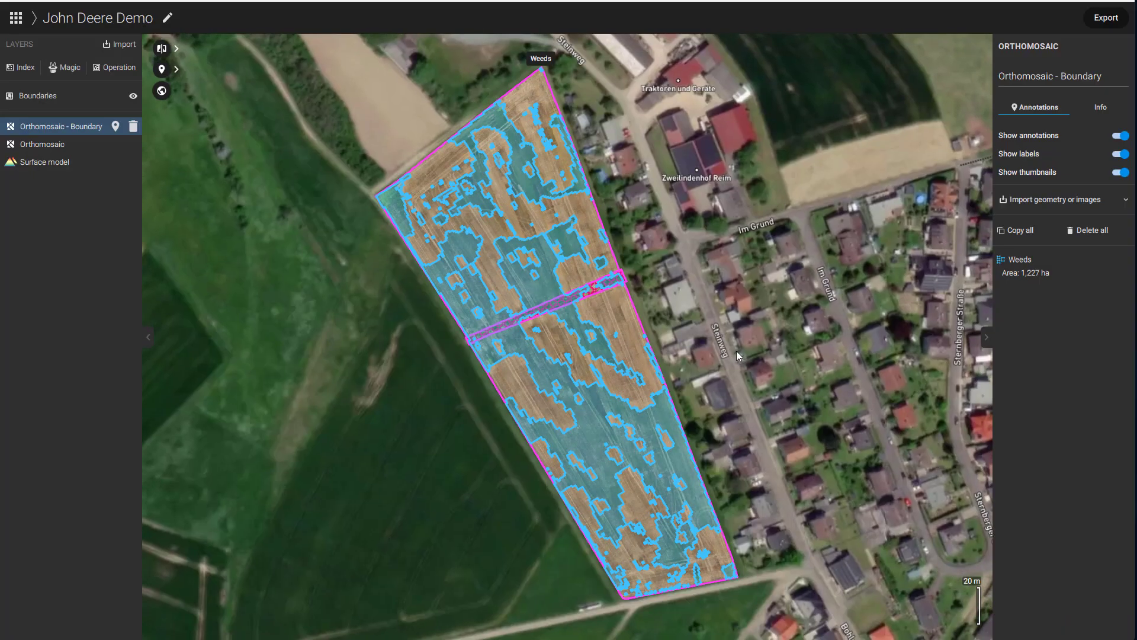
Step: Start a new operation on the "Orthomosaic - Boundary" layer that uses existing annotations to pre-fill the grid
left_click(116, 126)
left_click(116, 126)
left_click(123, 68)
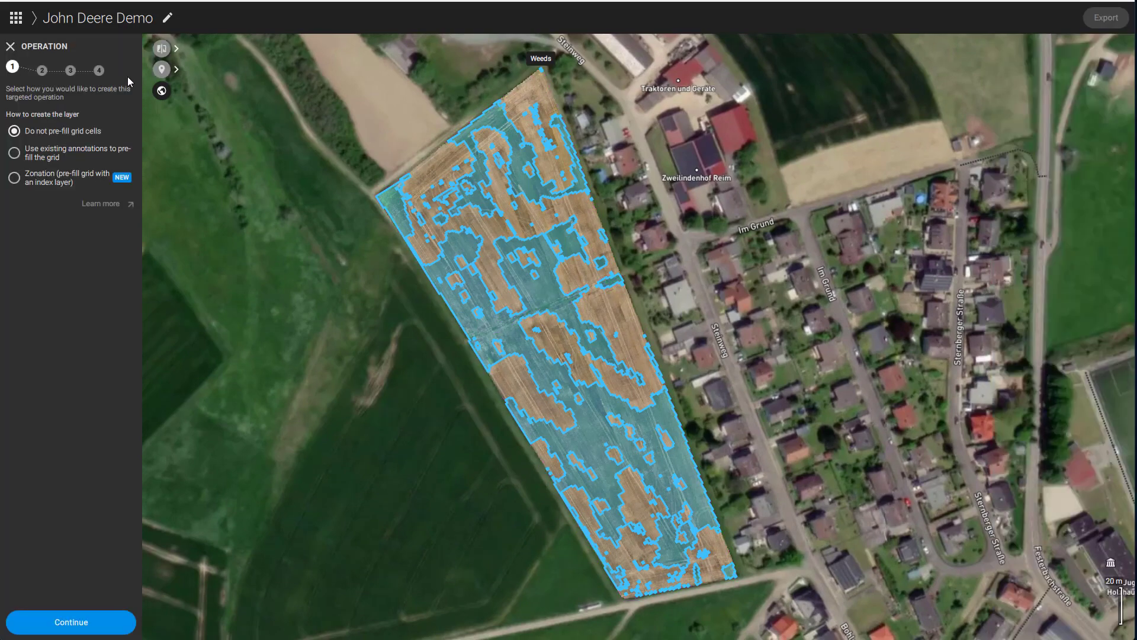
left_click(107, 155)
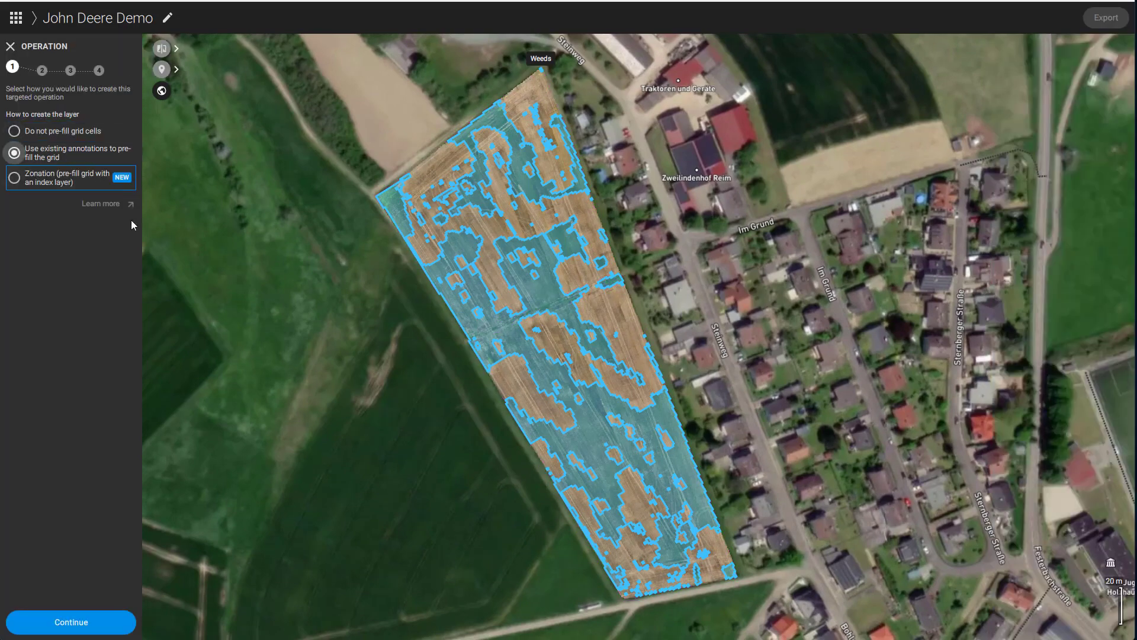
left_click(119, 620)
Step: Limit the operation to "Boundary", exclude the "Path" obstacle and use the "Weeds" annotation for pre-filling
left_click(17, 201)
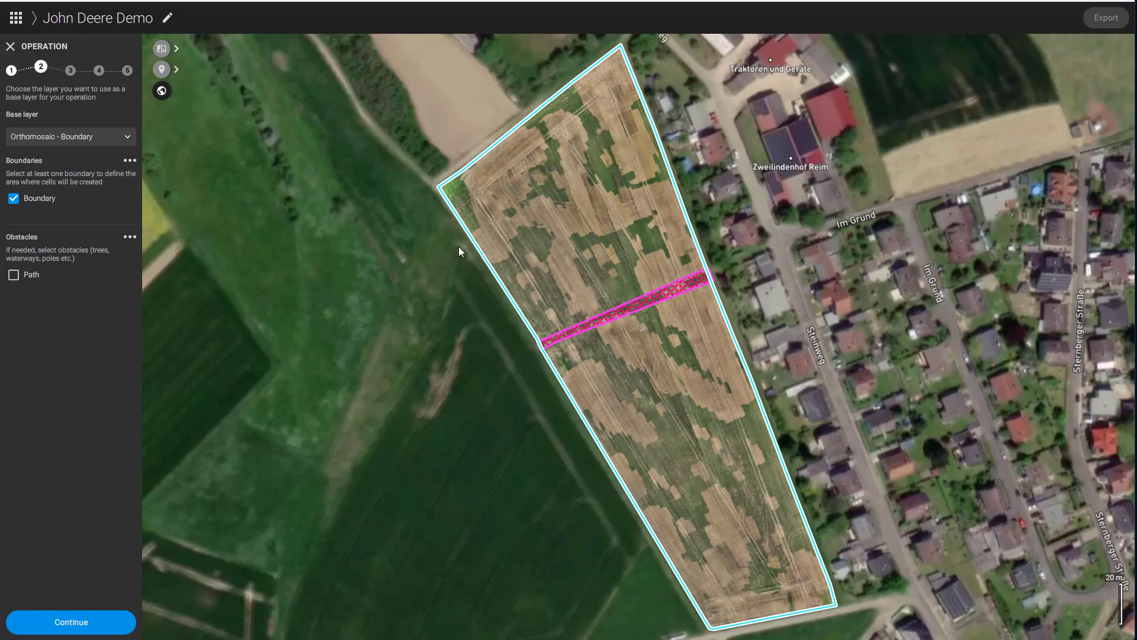
left_click(13, 274)
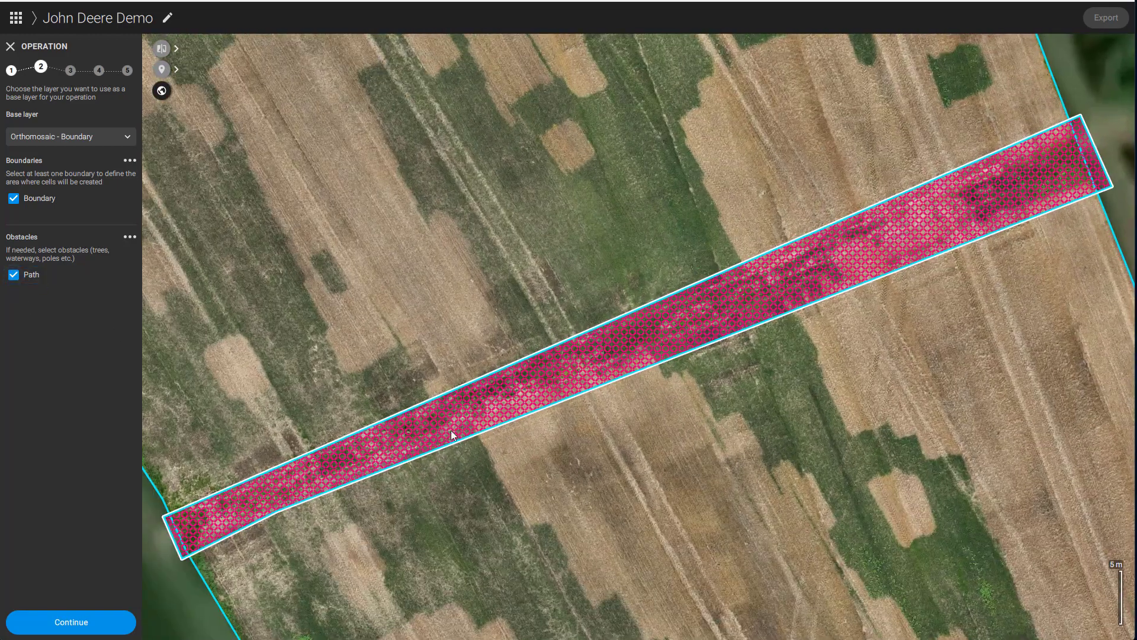
left_click(89, 616)
left_click(11, 182)
left_click(100, 620)
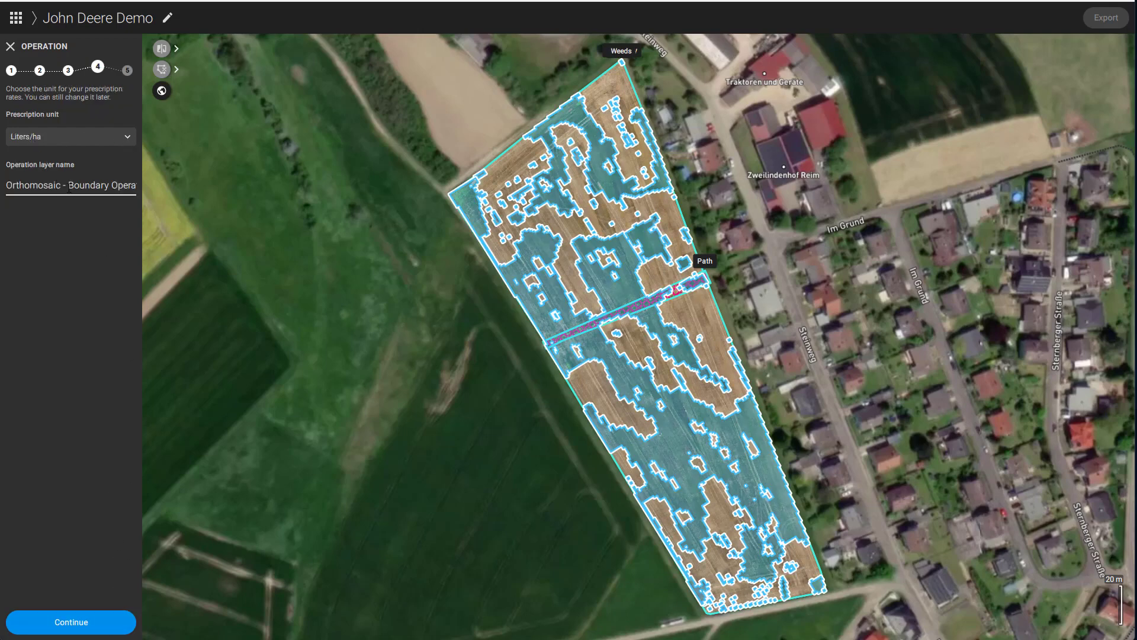
Step: Name the operation layer "Spot Spraying Operation" and accept Liters/ha as its prescription unit
left_click_drag(113, 184, 1, 195)
type("Spot Sprayi")
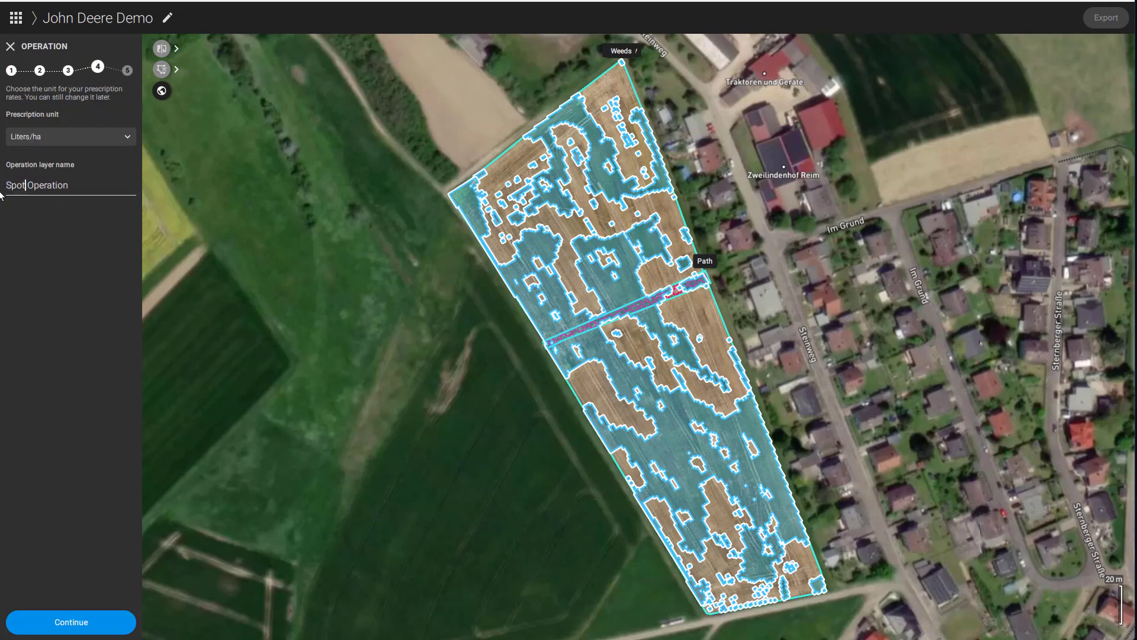
type("ng")
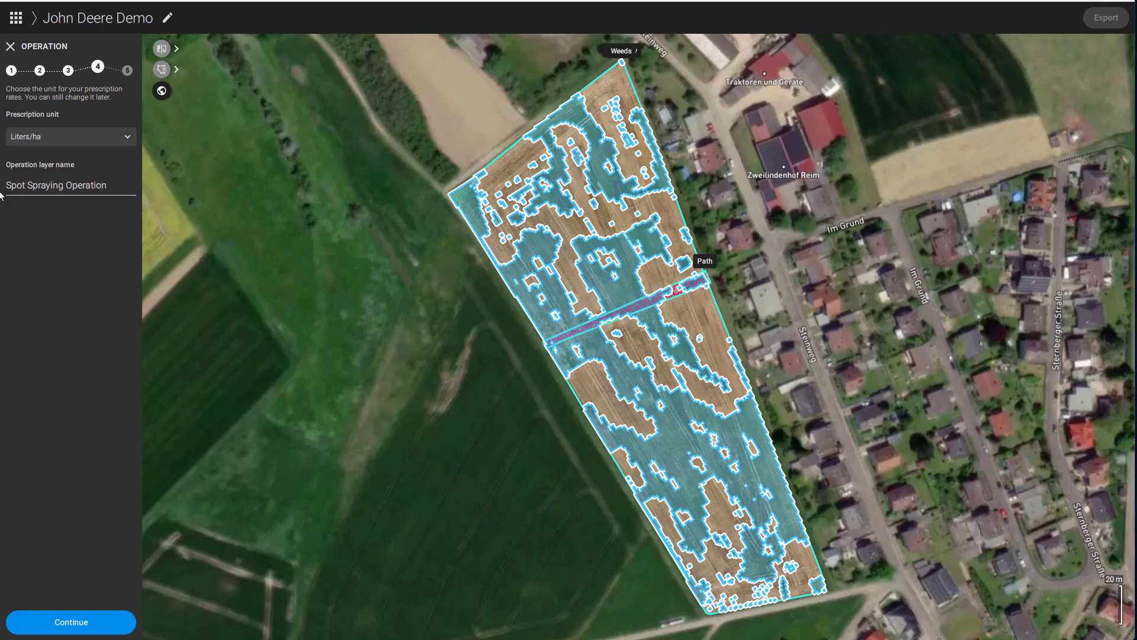
left_click(94, 630)
Step: Rotate the operation grid to -20.33° and preview the filled cells around the path
left_click_drag(70, 240, 58, 239)
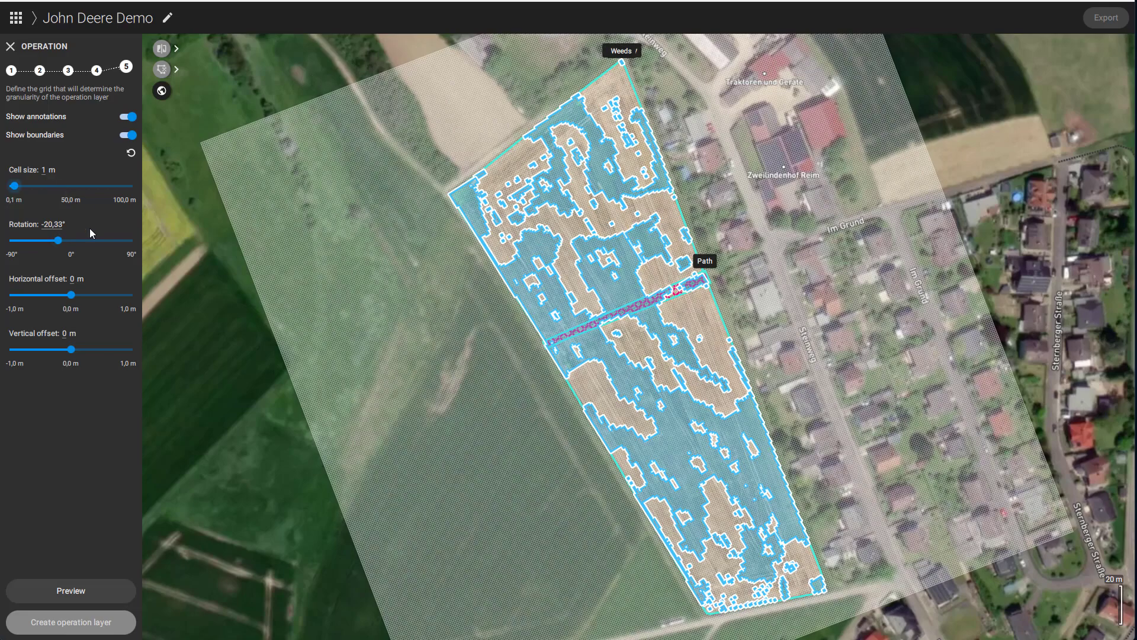
left_click(114, 591)
scroll(597, 303, "up", 3)
scroll(597, 303, "up", 5)
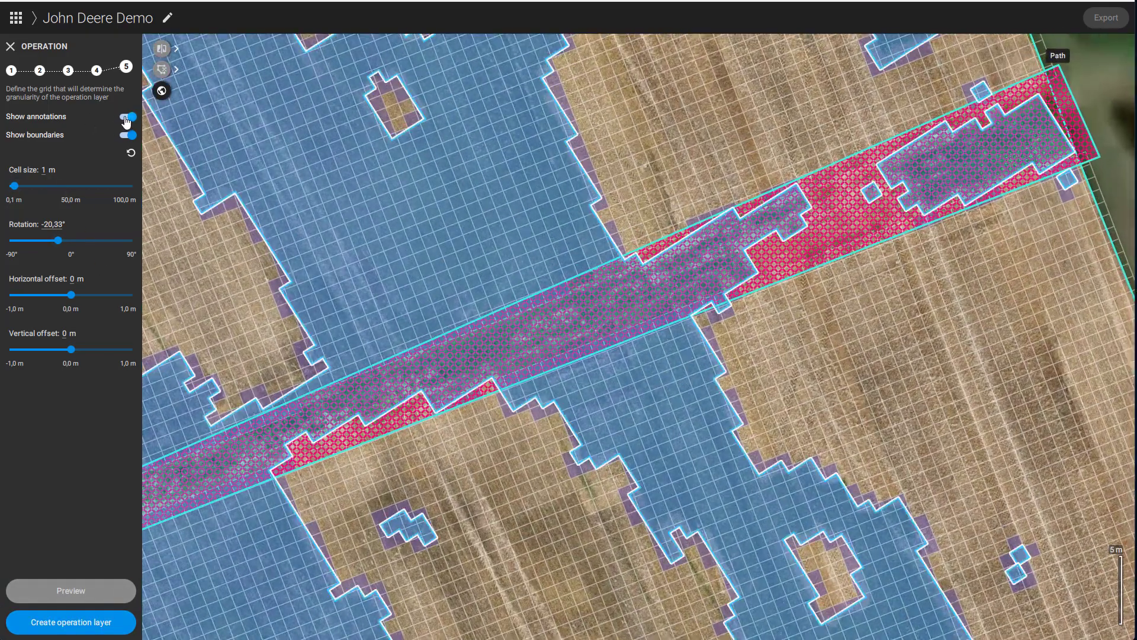
Step: Hide the annotations to check the previewed cells and create the operation layer
left_click(127, 118)
left_click(127, 118)
left_click(126, 117)
scroll(573, 349, "down", 8)
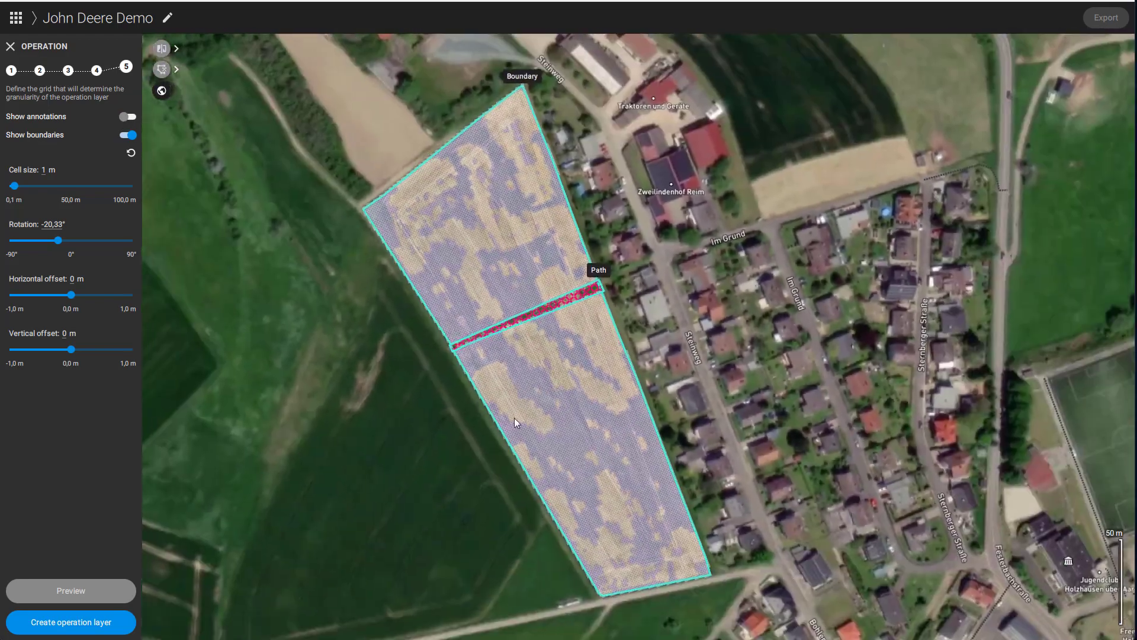
left_click(71, 622)
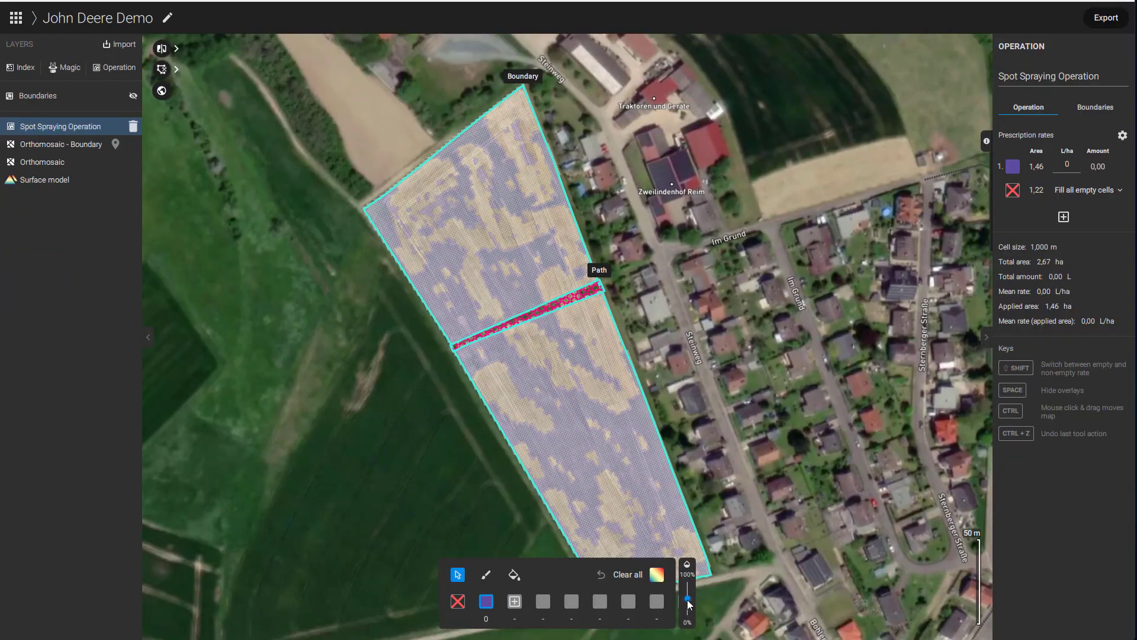
Step: Raise the operation layer's opacity to nearly 100% and switch its color palette so the weed cells are black
left_click_drag(688, 601, 682, 573)
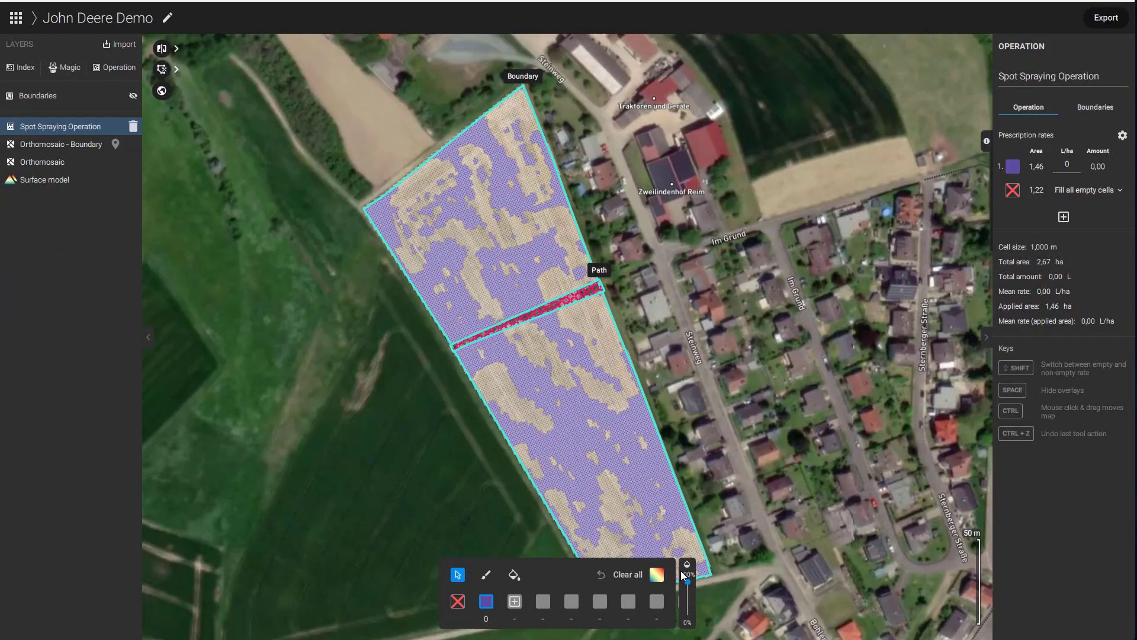
left_click(657, 575)
left_click(638, 545)
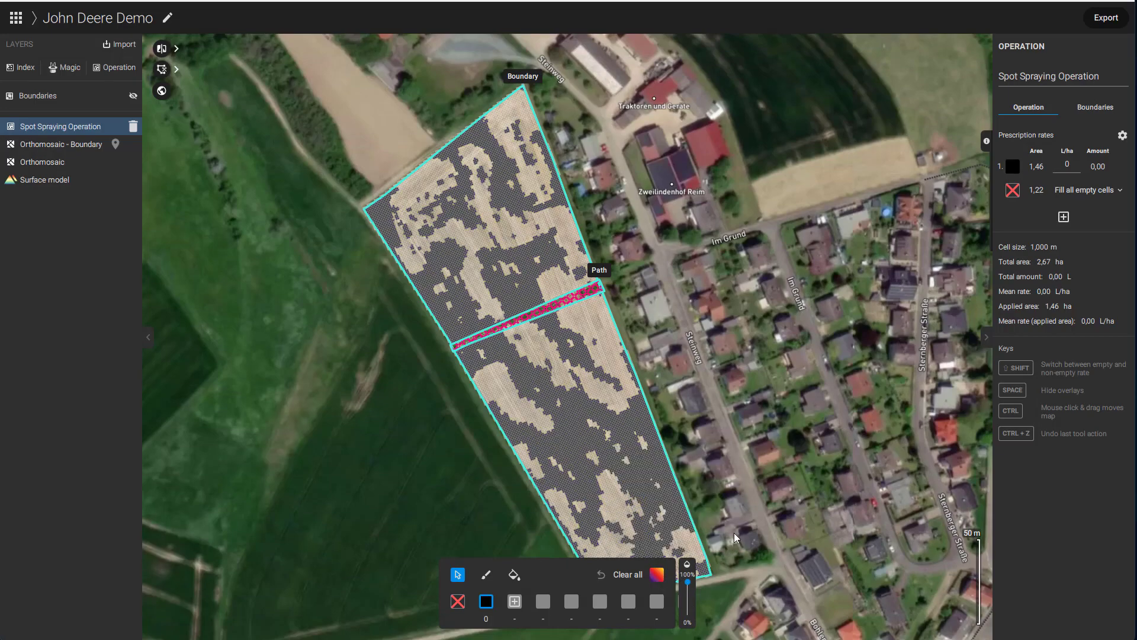
scroll(706, 464, "up", 4)
scroll(556, 383, "up", 3)
mouse_move(688, 583)
left_mouse_down()
mouse_move(690, 629)
mouse_move(686, 577)
left_mouse_up()
scroll(816, 208, "down", 3)
scroll(704, 366, "down", 3)
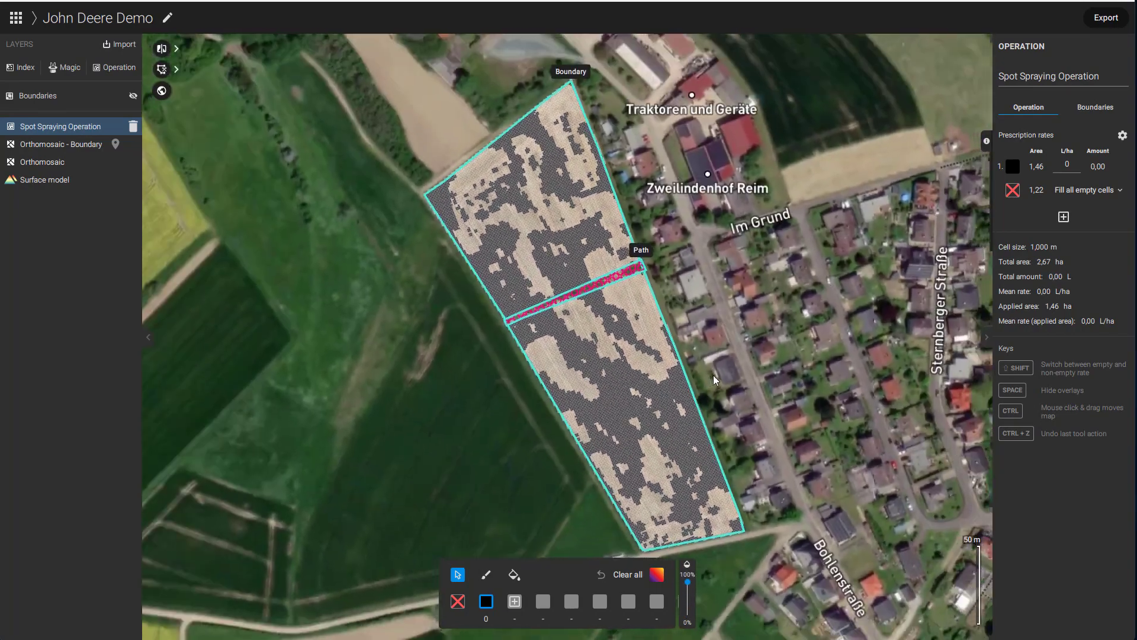
Step: Set the prescription rate of the weed cells to 200 L/ha
left_click(1068, 166)
type("200")
Step: Open the satellite imagery import for "Boundary" and compare the RGB images of early to mid May 2023
left_click(126, 45)
left_click(118, 118)
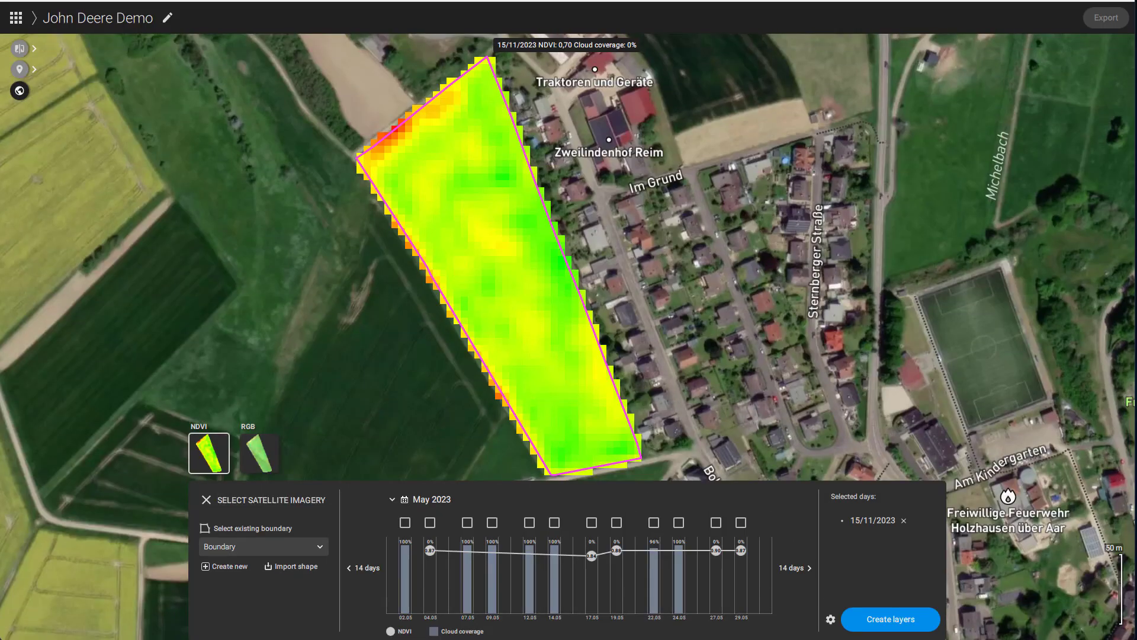
left_click(430, 586)
left_click(259, 453)
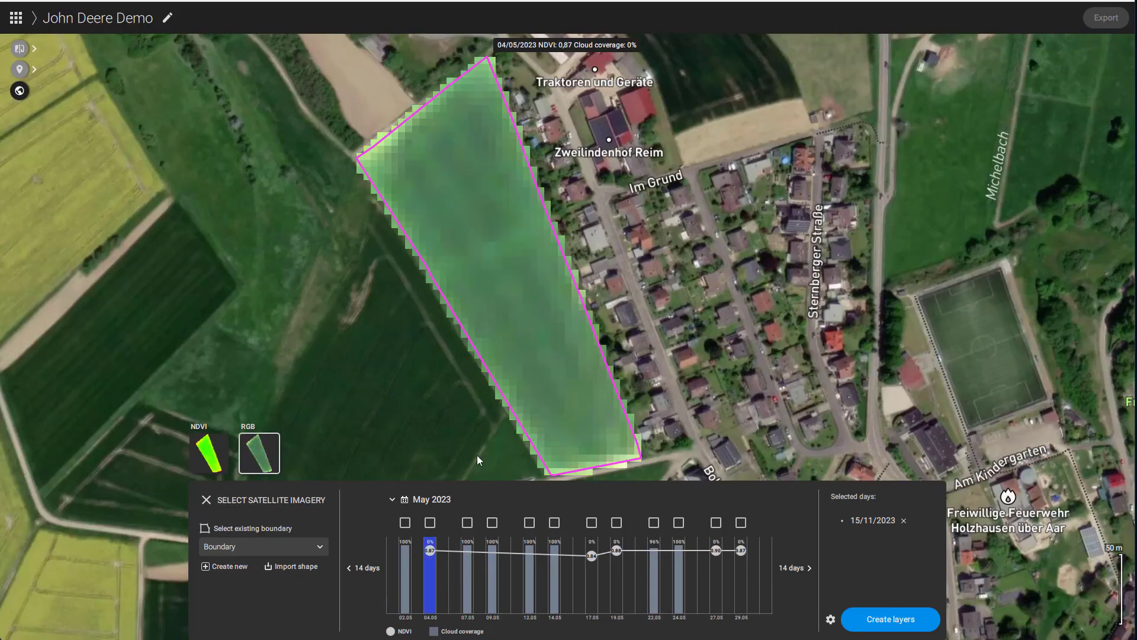
left_click(593, 589)
left_click(616, 585)
Step: Select the 19/05/2023 satellite image, show it as NDVI and create its layers
left_click(617, 523)
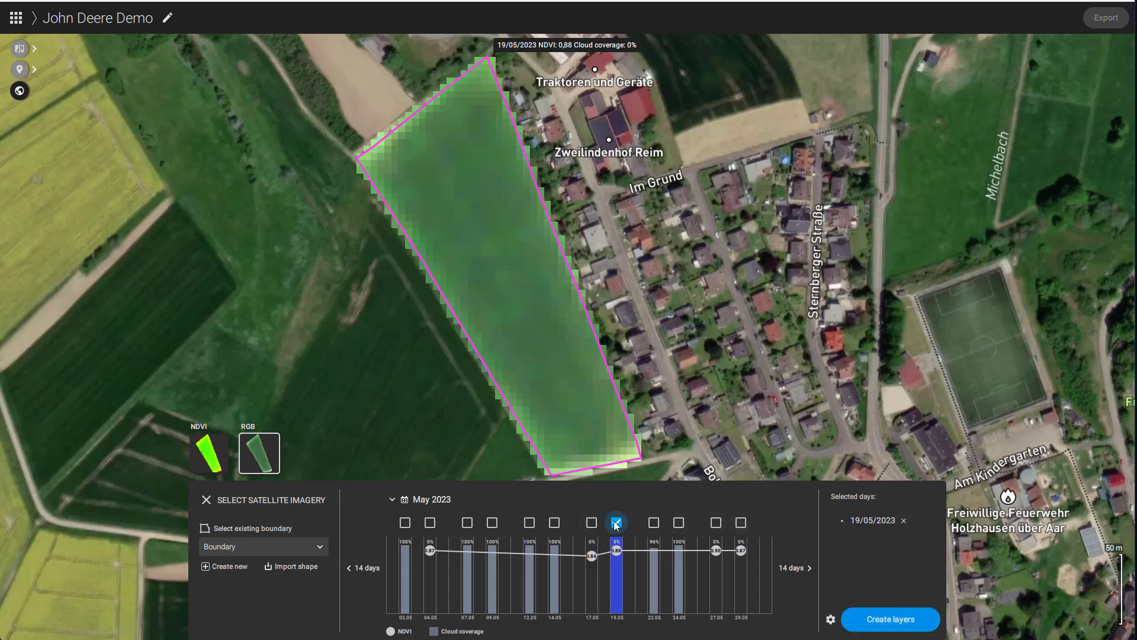
left_click(209, 452)
left_click(890, 619)
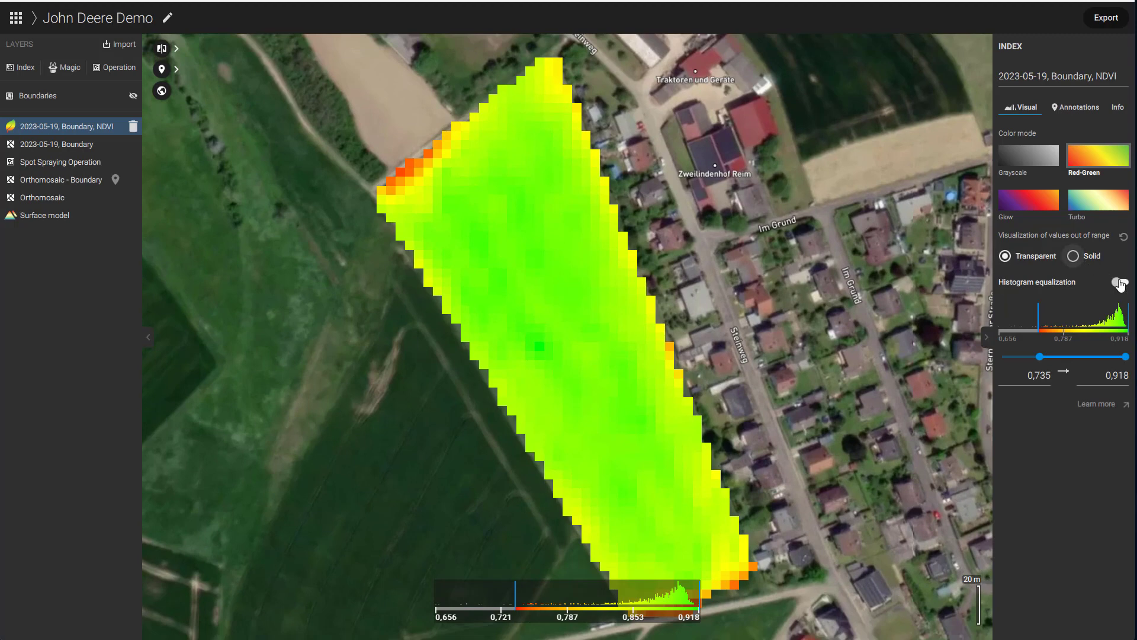
Step: Turn on histogram equalization for the NDVI layer and show out-of-range values as solid
left_click(1120, 283)
left_click(1073, 256)
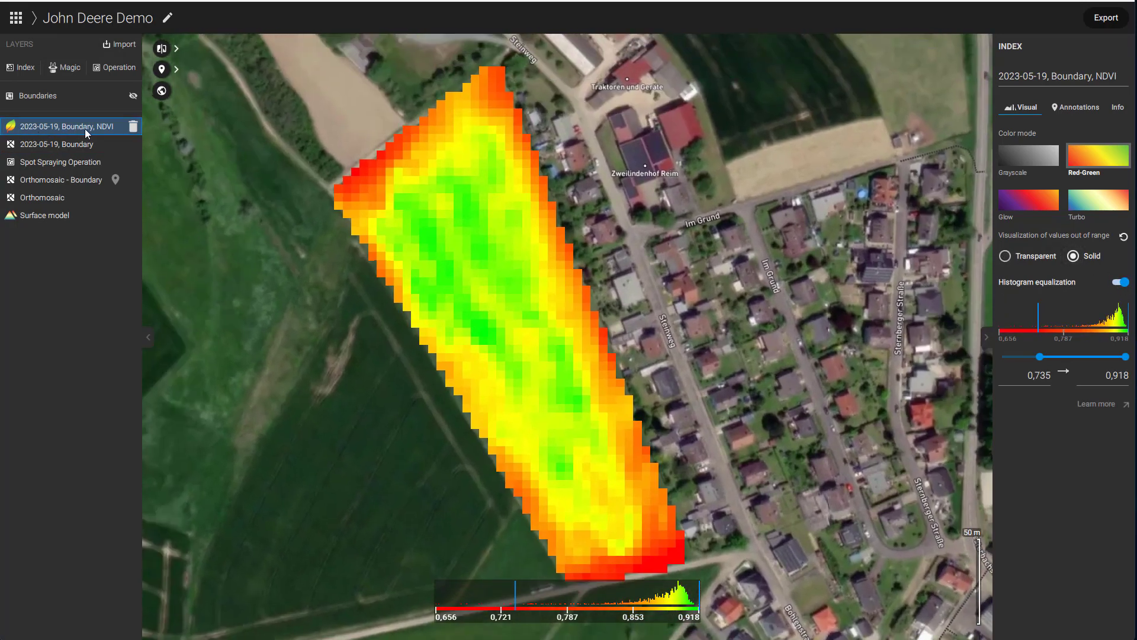
Step: Start a new operation on the "2023-05-19, Boundary, NDVI" layer with Zonation as the pre-fill method
left_click(109, 70)
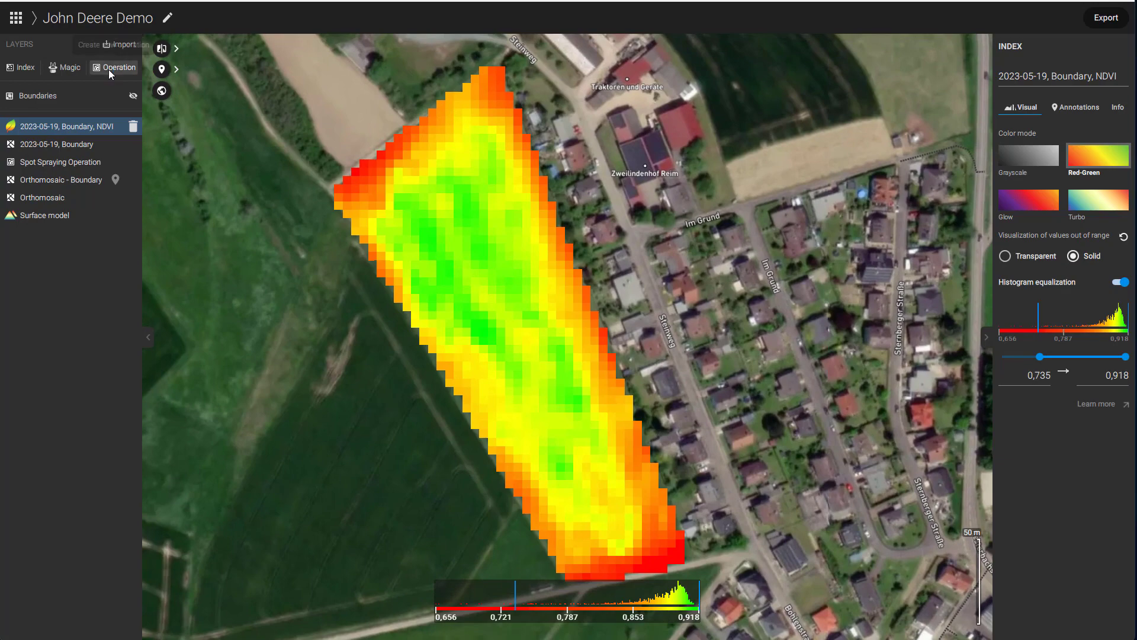
left_click(76, 179)
left_click(93, 620)
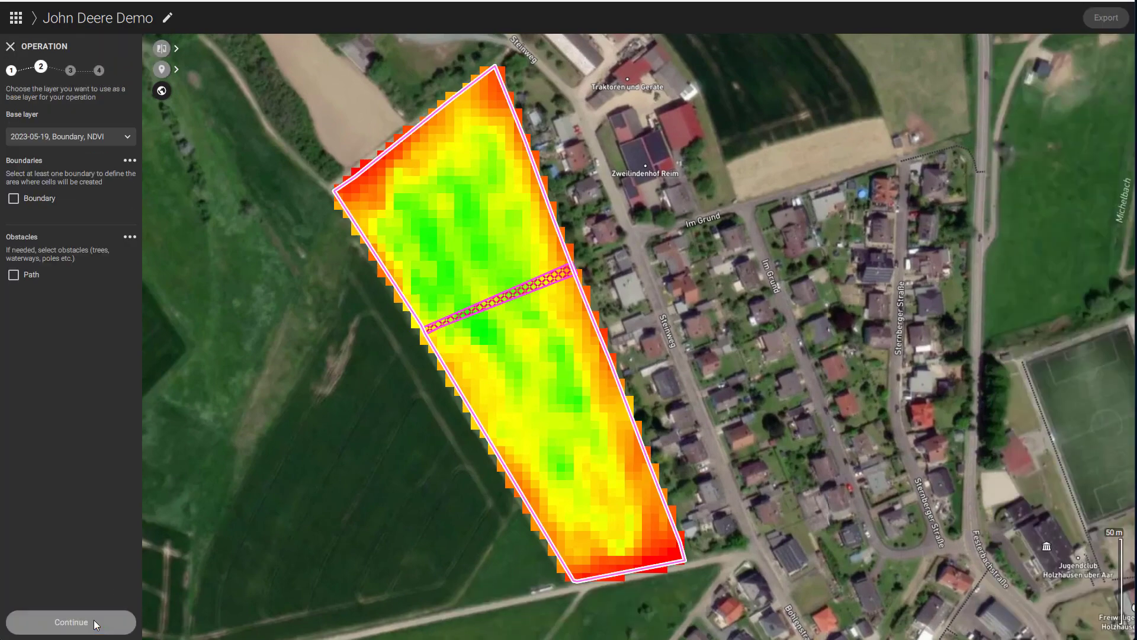
Step: Include the "Boundary" field outline and the "Path" obstacle in the zonation operation
left_click(25, 202)
left_click(13, 274)
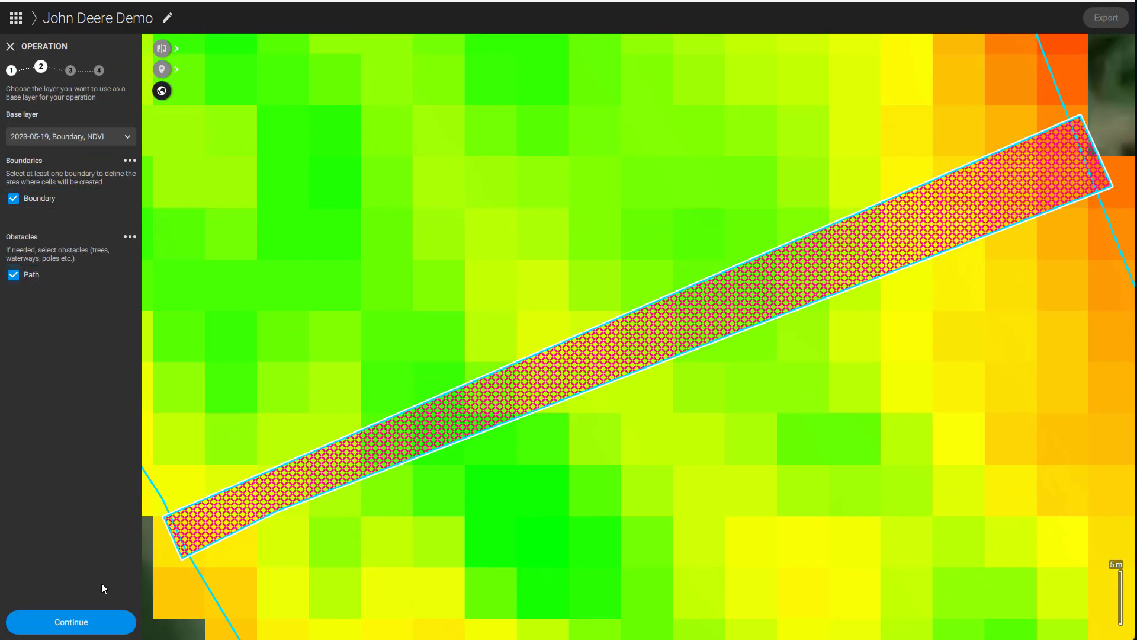
left_click(91, 594)
Step: Set the prescription unit to Kilogram/ha and name the operation layer "VRA Zonation Nitrogen"
left_click(69, 137)
left_click(68, 155)
left_click(81, 185)
triple_click(110, 185)
key("BackSpace")
type("VRA Zonation Nitrogen")
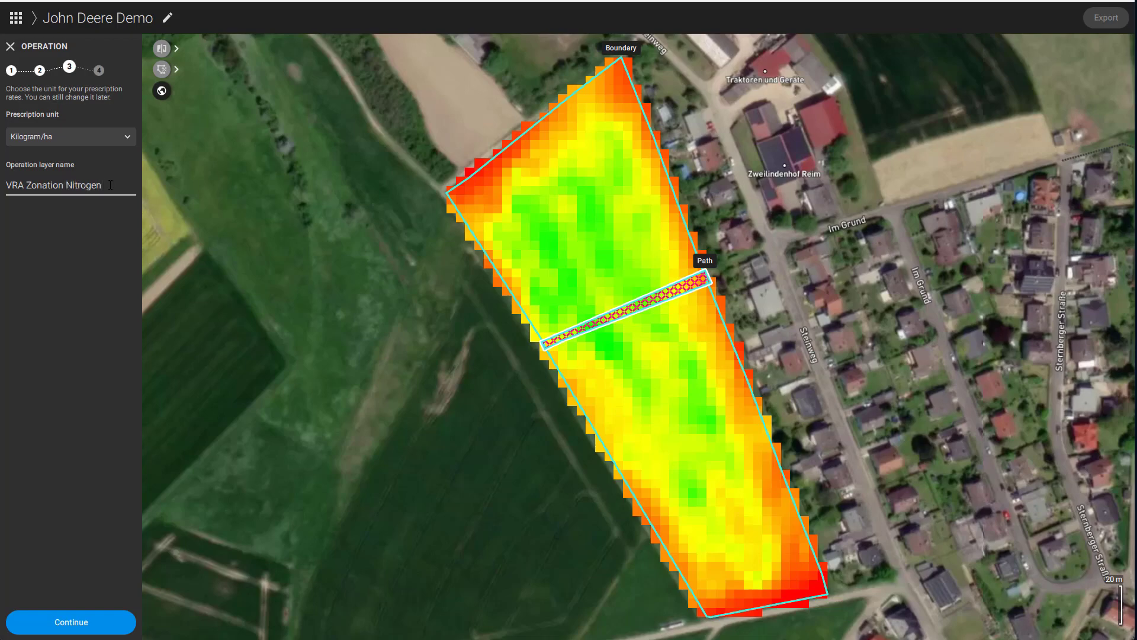
left_click(123, 627)
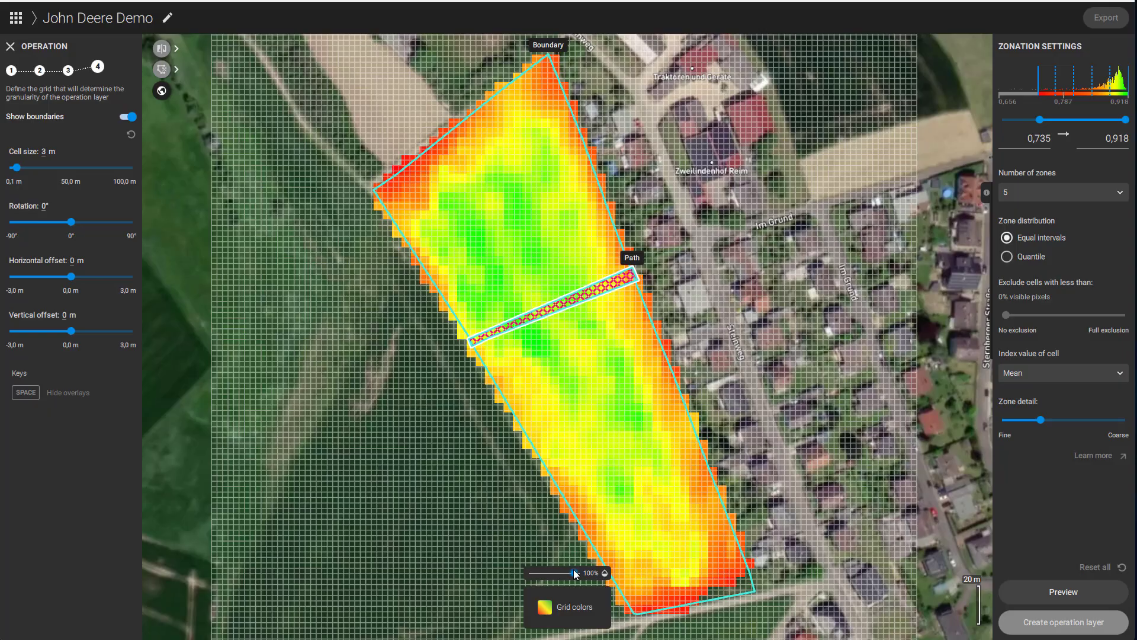
Step: Create the operation layer with the 3 m grid rotated to -21,25° and three zones distributed by Quantile
left_click_drag(70, 223, 58, 225)
left_click(1044, 196)
left_click(1021, 255)
left_click(1023, 256)
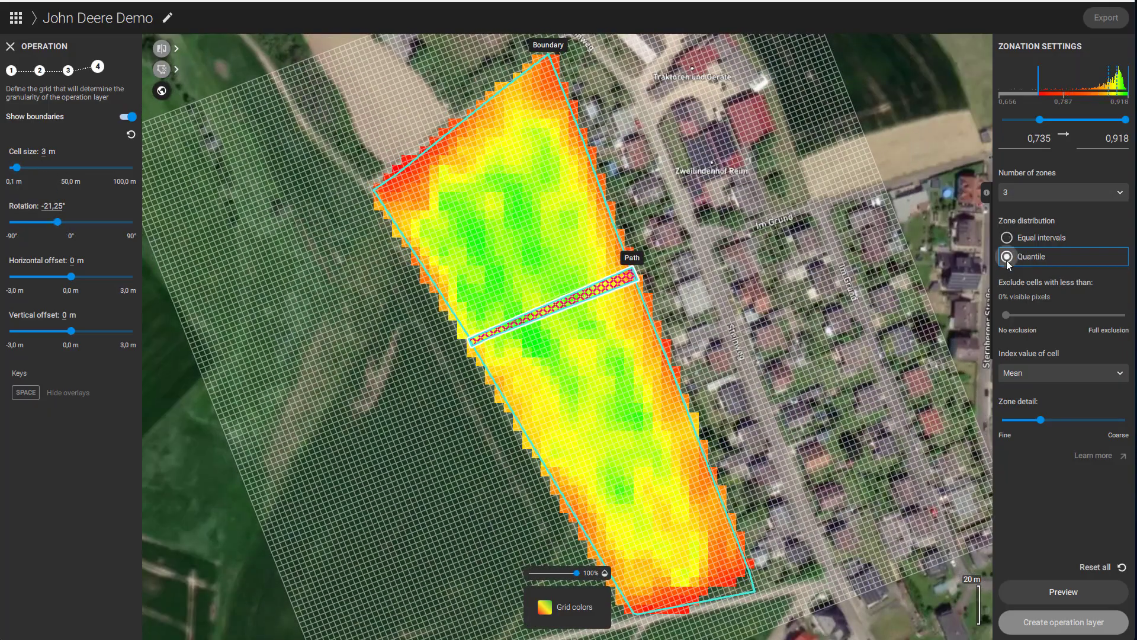
left_click(1081, 598)
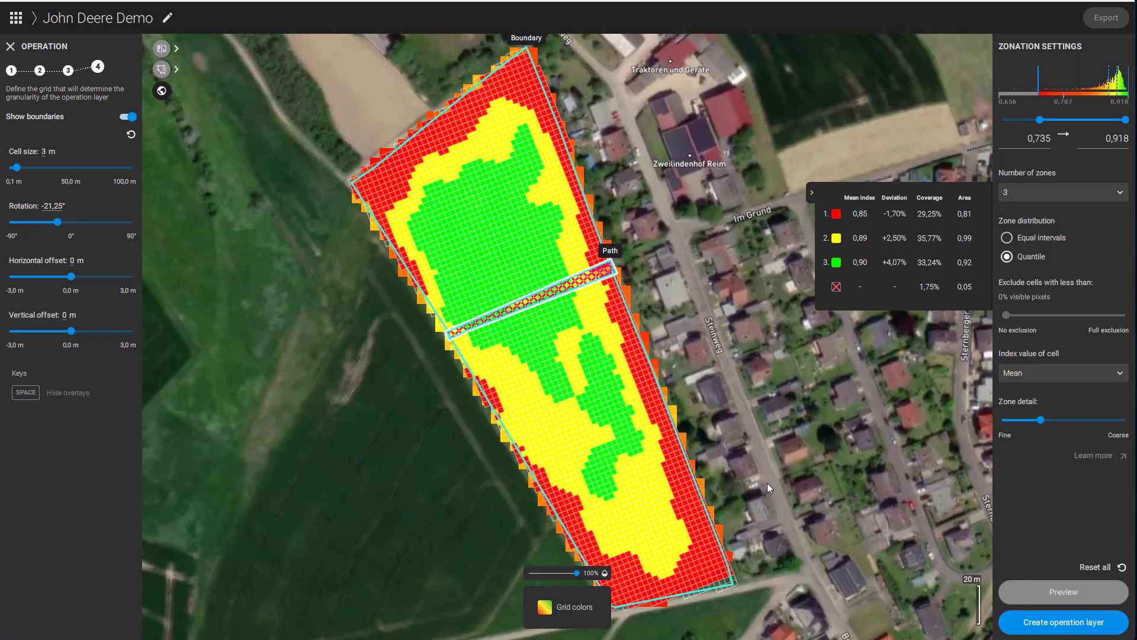
mouse_move(577, 570)
left_mouse_down()
mouse_move(516, 575)
mouse_move(586, 578)
left_mouse_up()
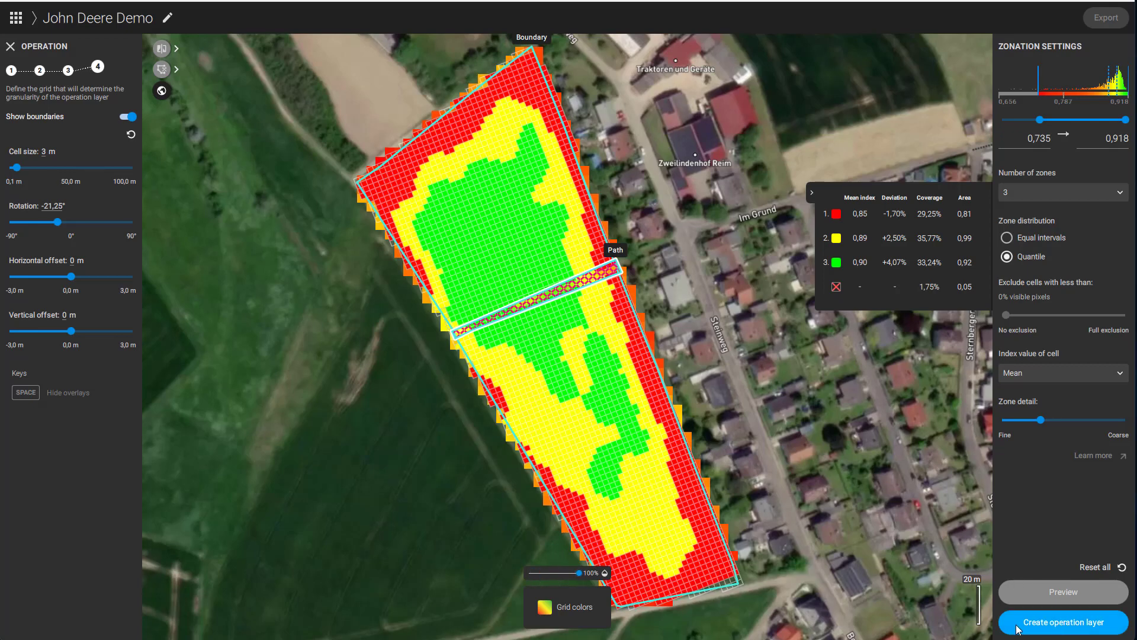
left_click(1106, 625)
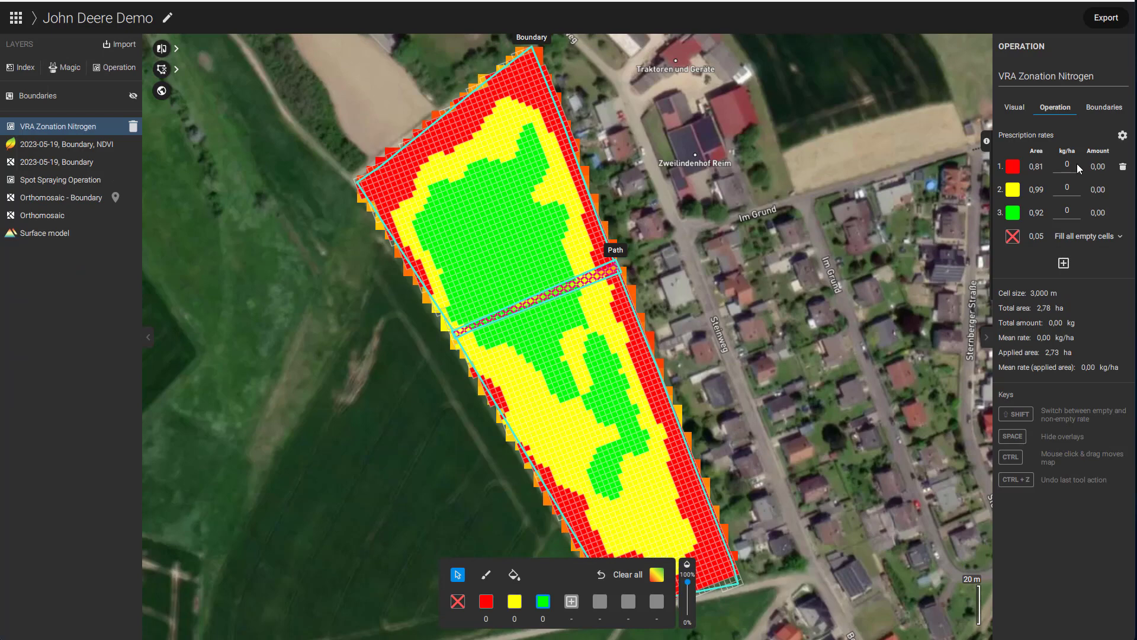
Step: Set the prescription rates to 75 kg/ha for the red zone, 100 for yellow and 125 for green
left_click(1069, 188)
type("100")
left_click(1068, 166)
type("75")
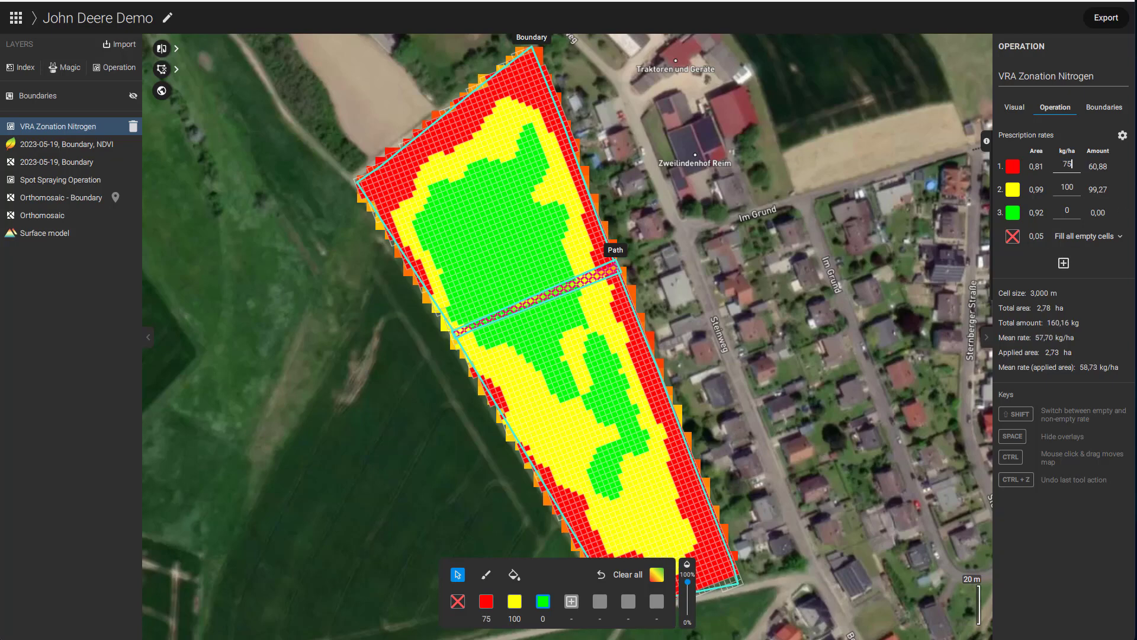
type("125")
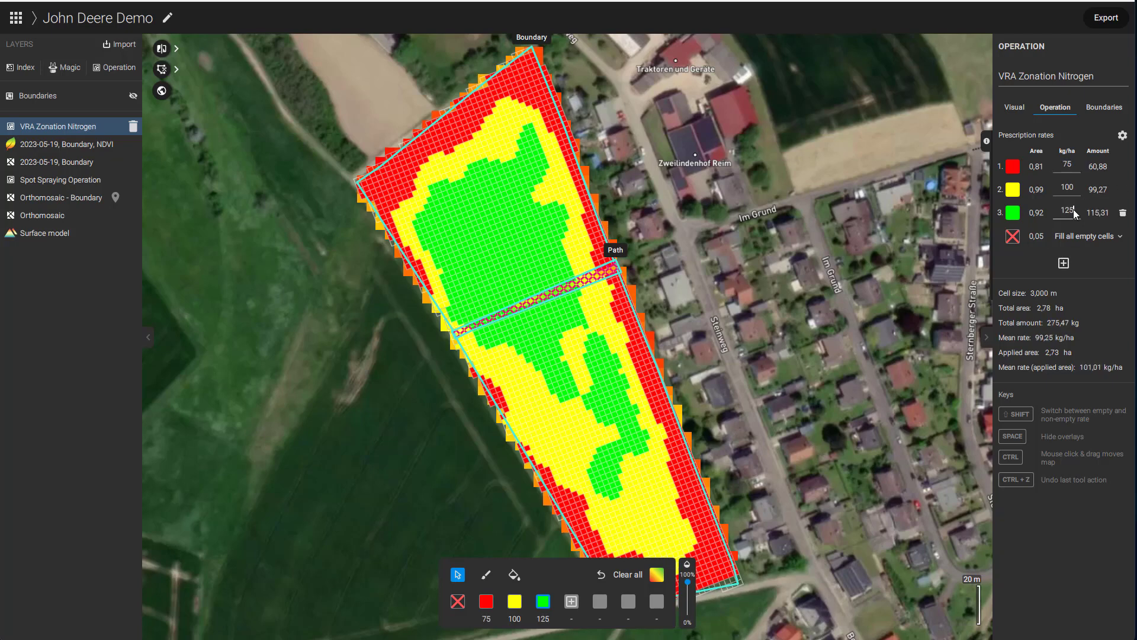
Step: Examine the per-zone mean index, deviation and coverage statistics of the nitrogen operation
mouse_move(986, 140)
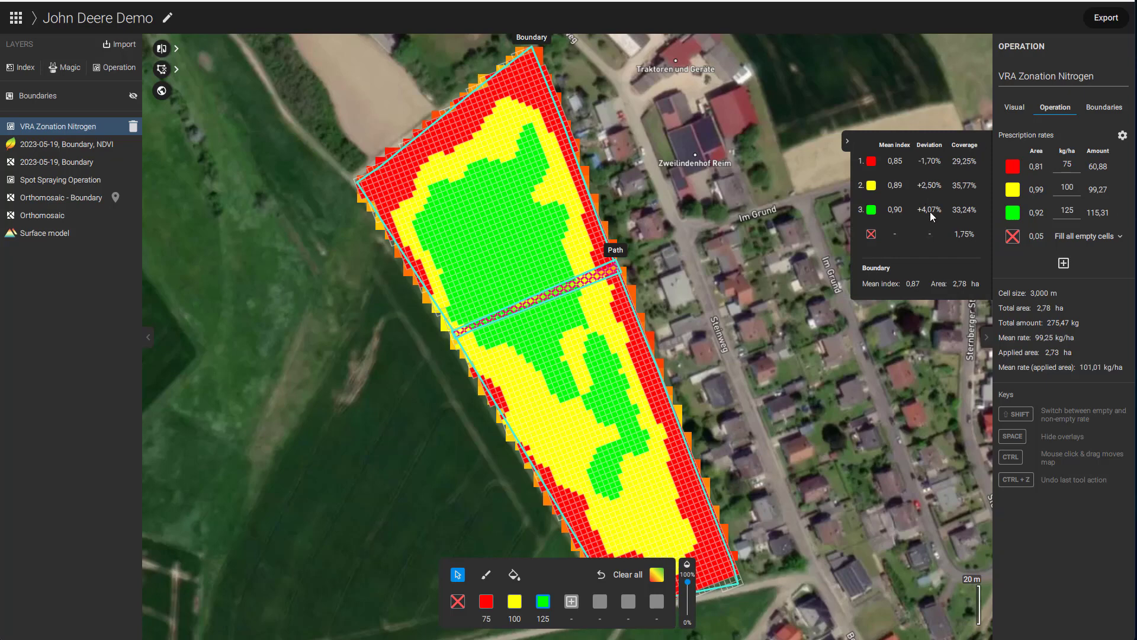
left_click(848, 144)
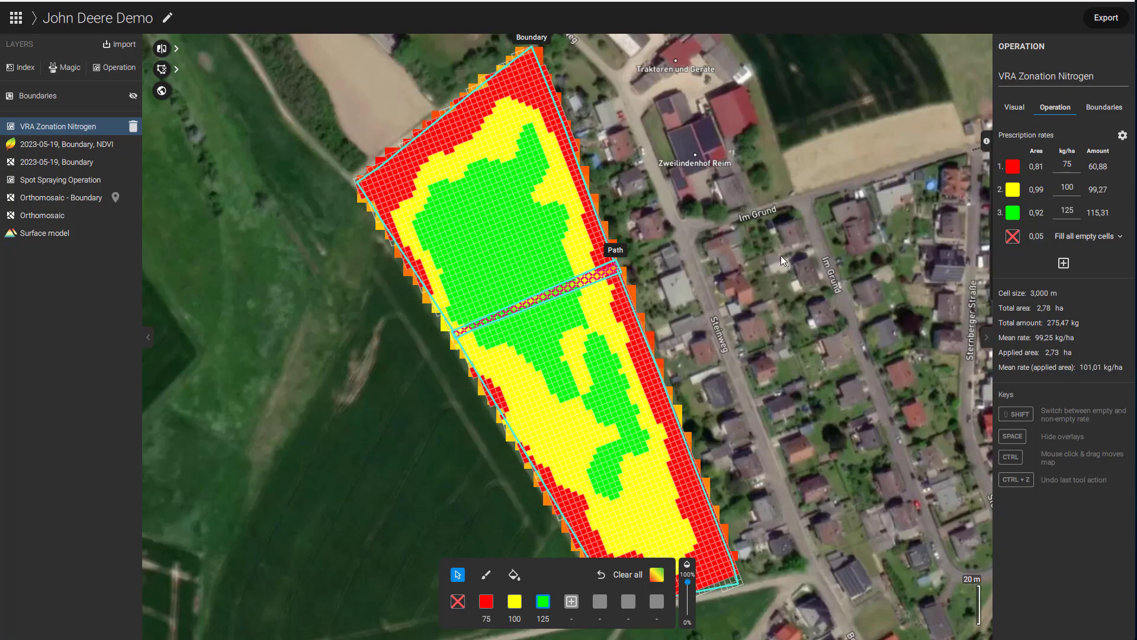
scroll(685, 308, "down", 3)
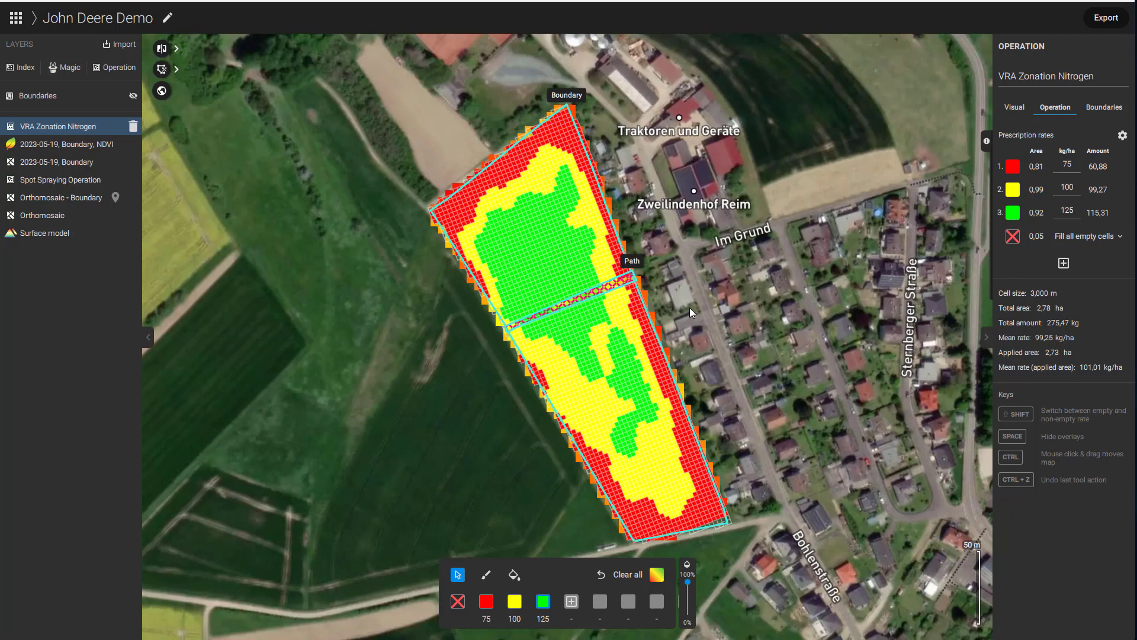
Step: Select the Spot Spraying Operation, connect with John Deere for sharing and open the choice of organizations
left_click(98, 179)
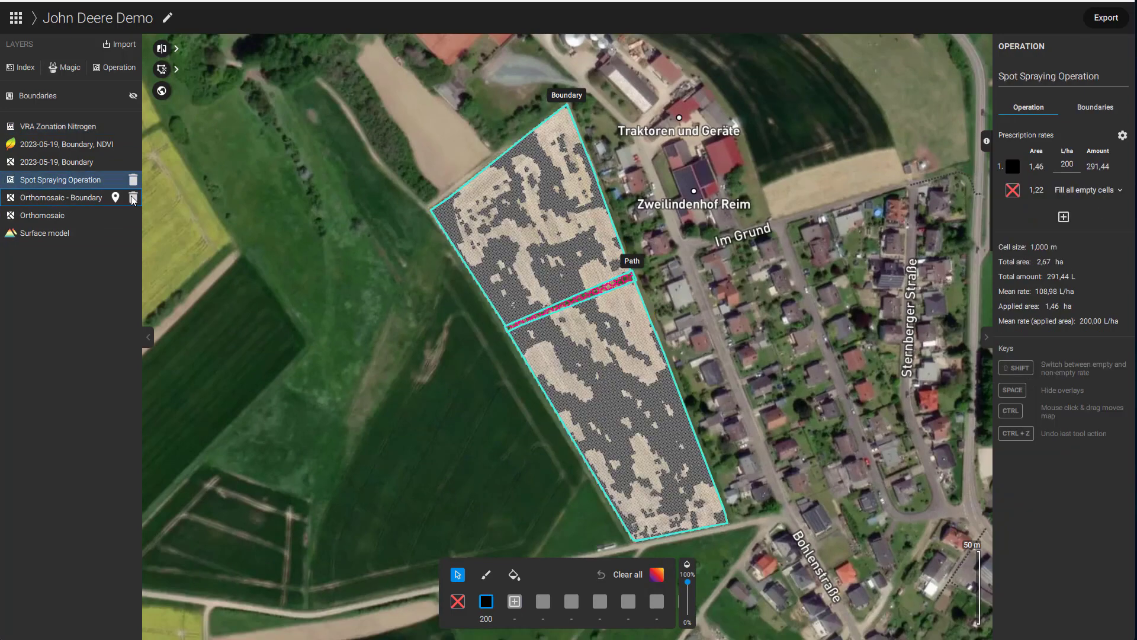
left_click(1106, 19)
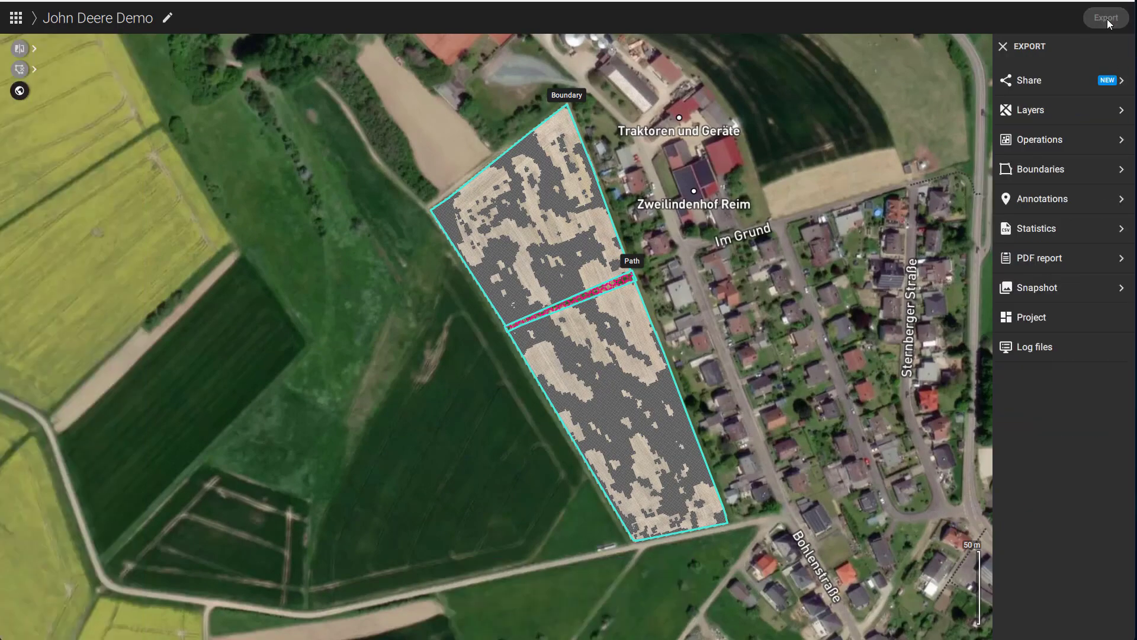
left_click(1069, 84)
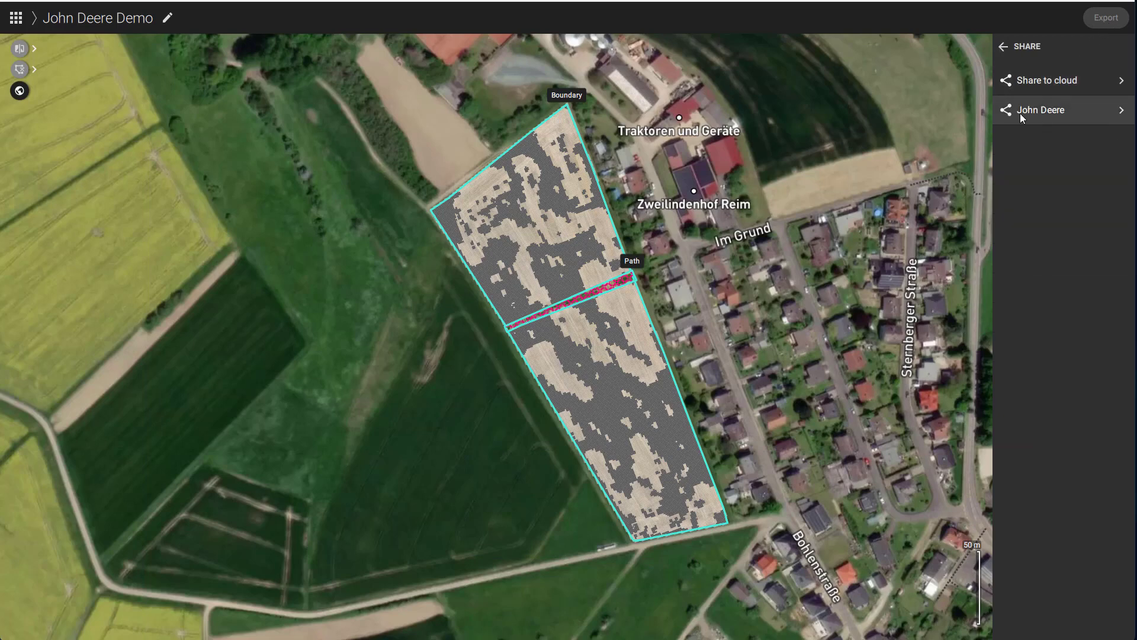
left_click(1071, 116)
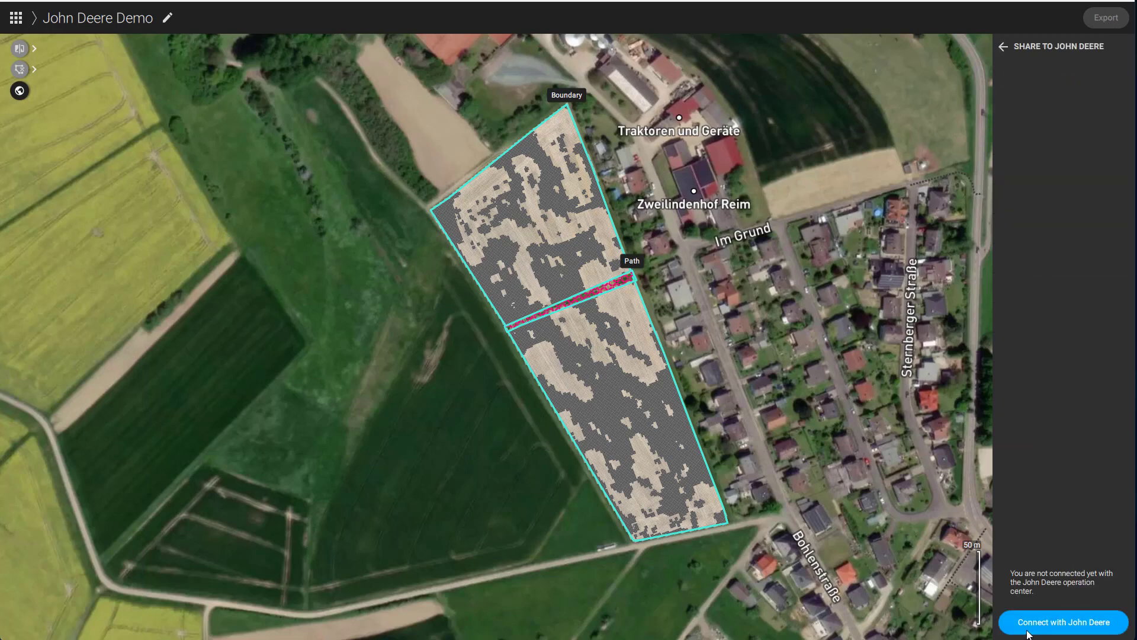
left_click(1087, 622)
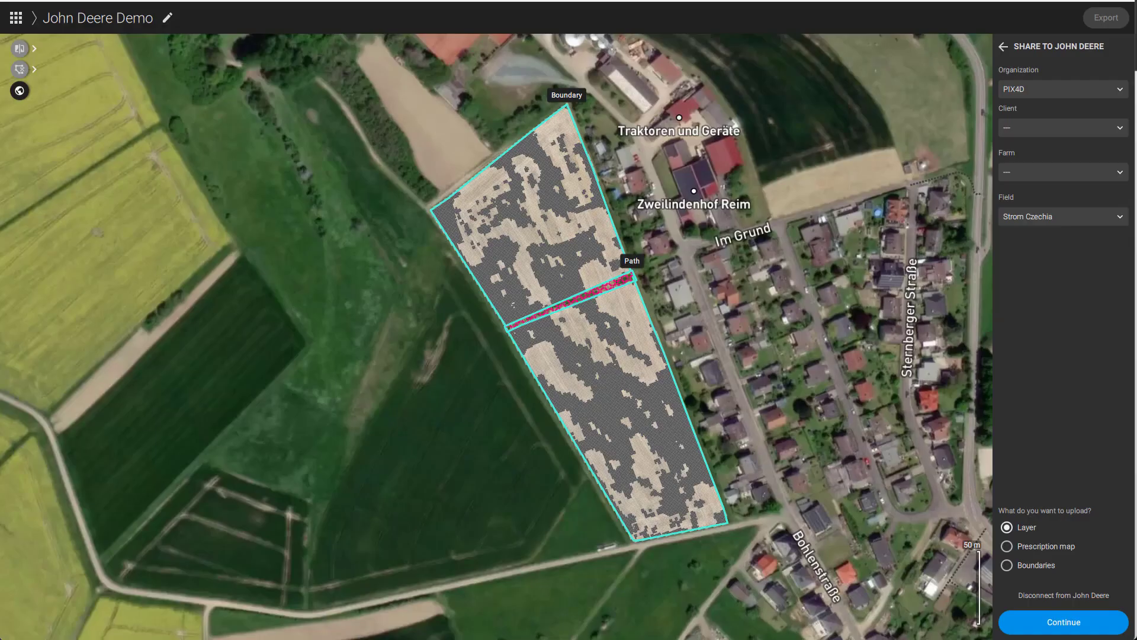
left_click(1035, 91)
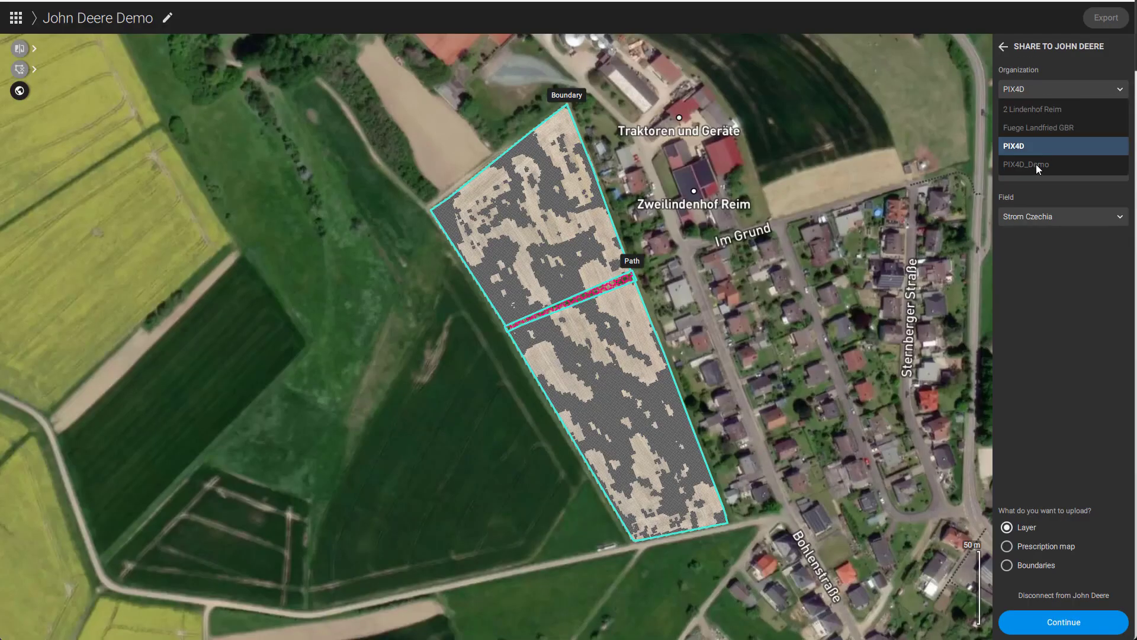
Step: In the John Deere Operations Center, find the PIX4Dfields connection and grant it access to the PIX4D_Demo organization
left_click(140, 19)
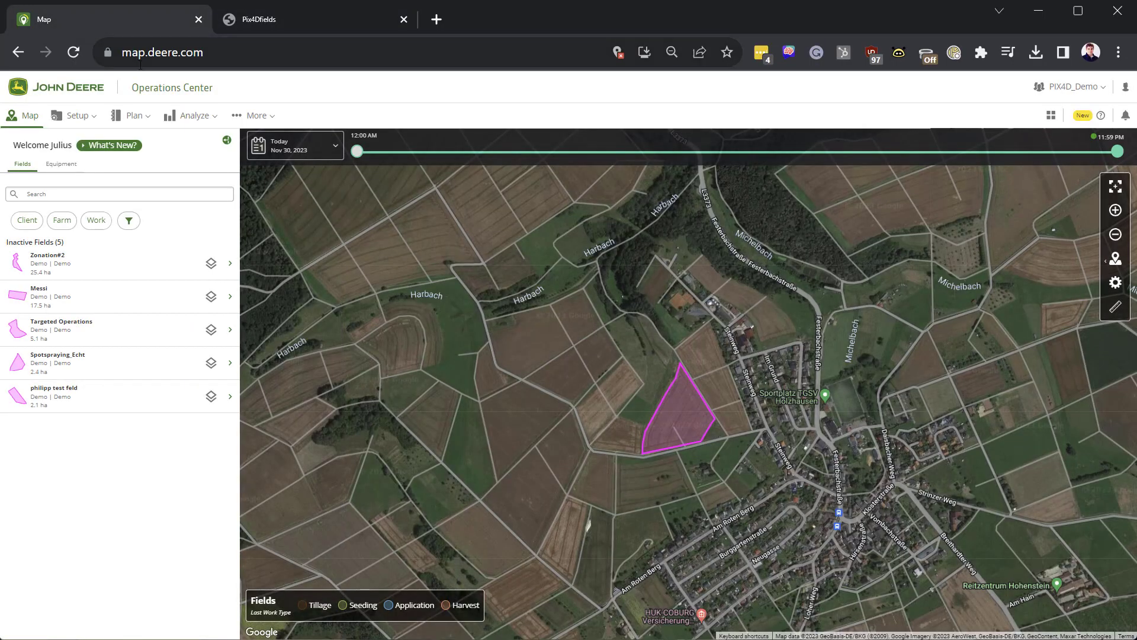
left_click(100, 121)
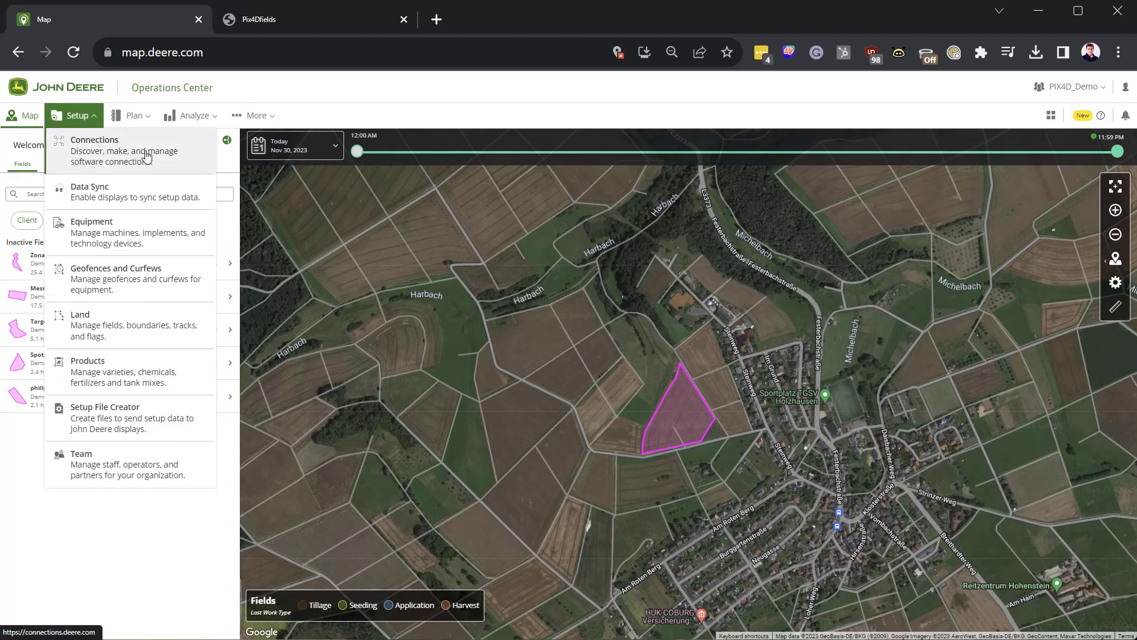
left_click(185, 156)
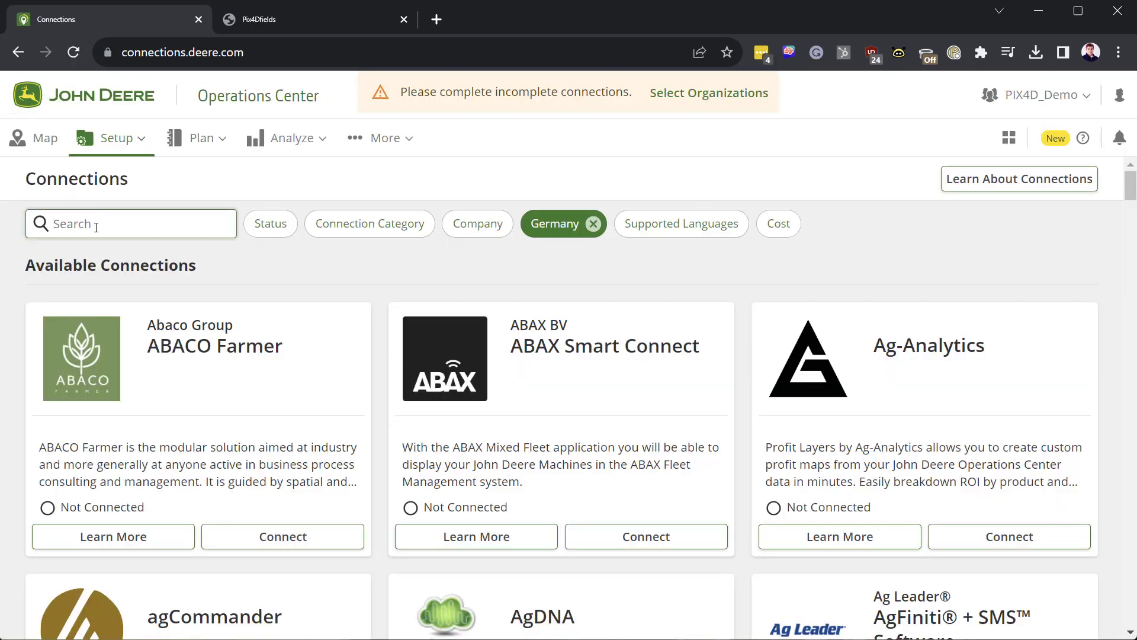
left_click(96, 227)
type("Pix4d")
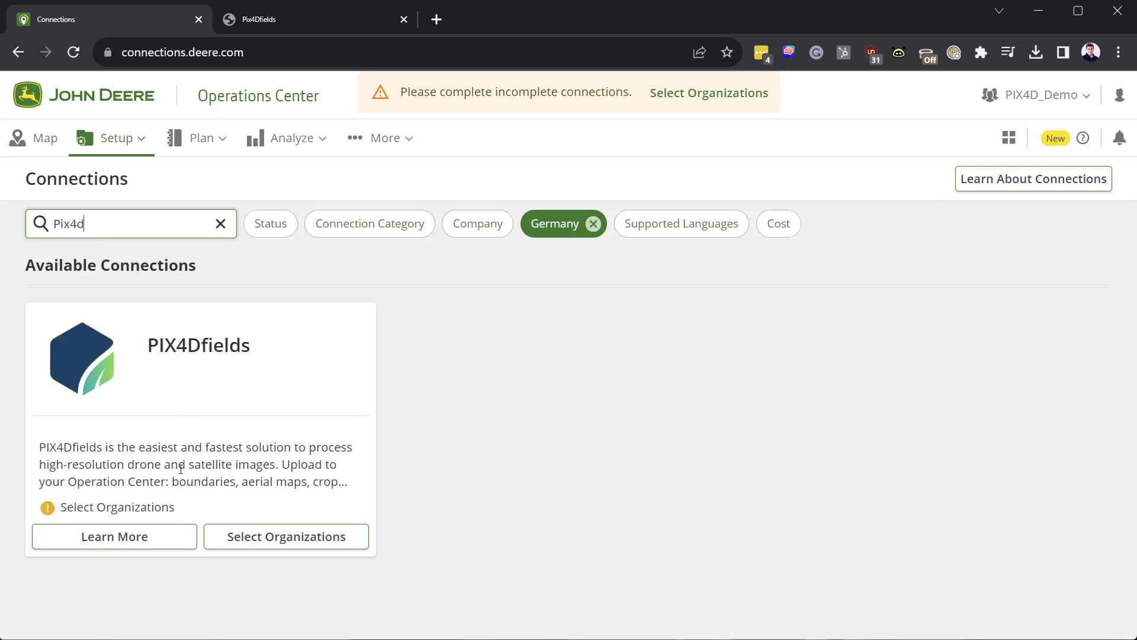
left_click(295, 539)
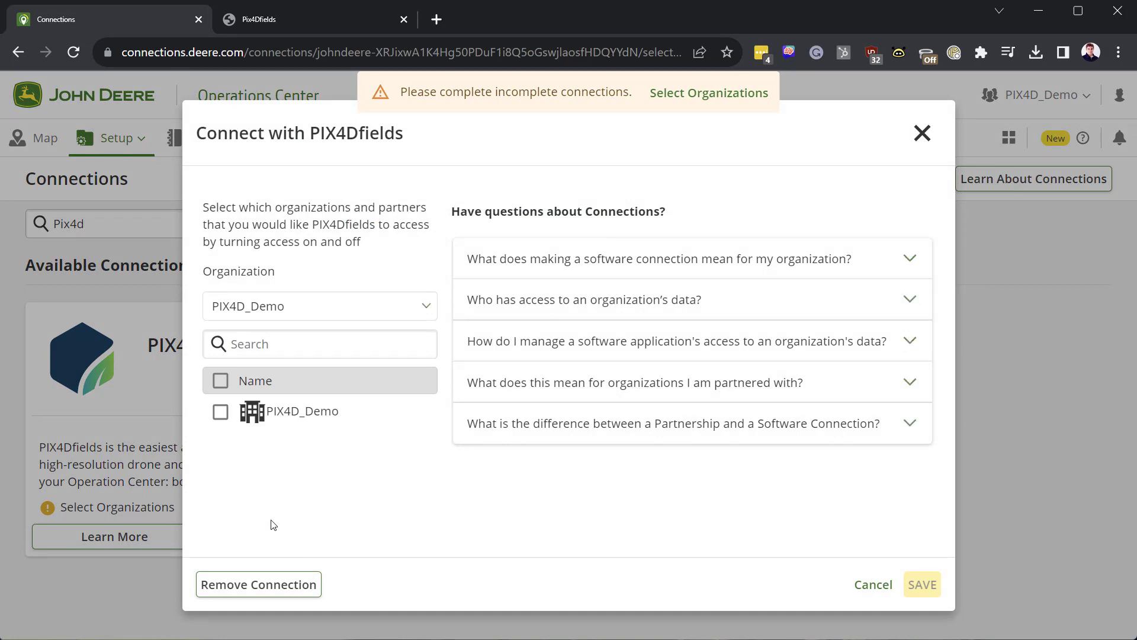
left_click(222, 418)
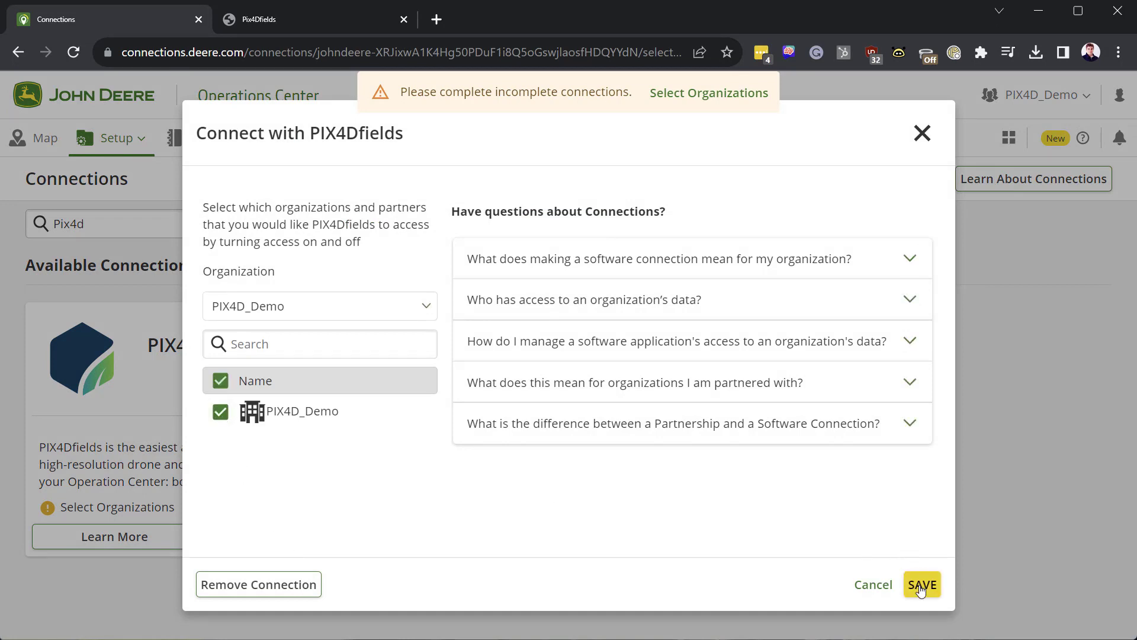
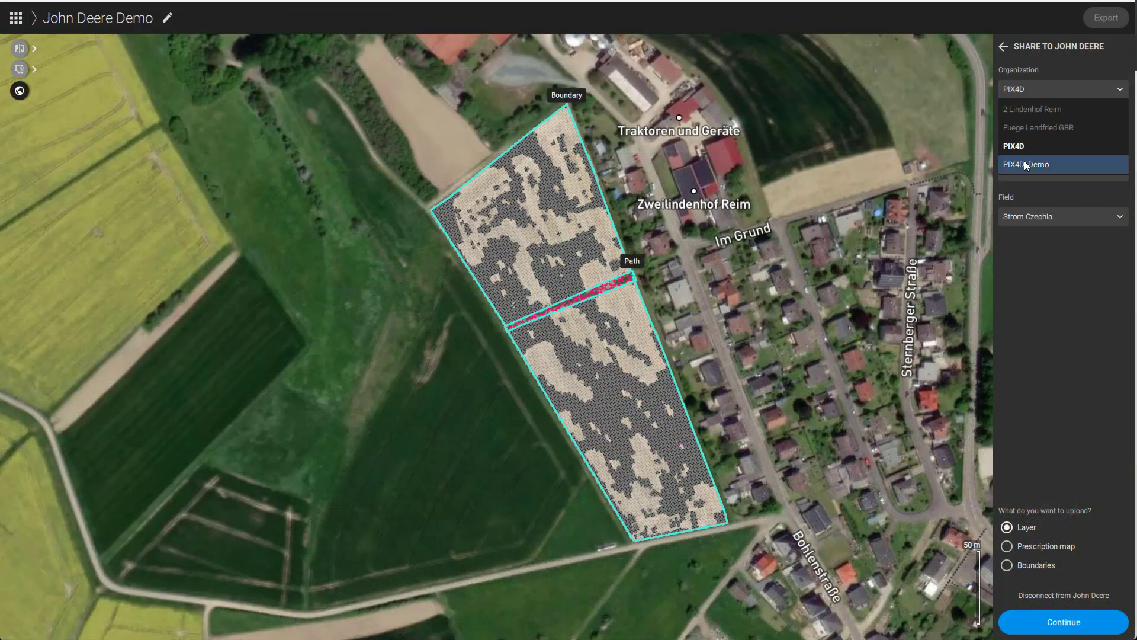
Step: Back in PIX4Dfields, set the sharing destination to the PIX4D_Demo organization and the JD_Demo field
left_click(1043, 165)
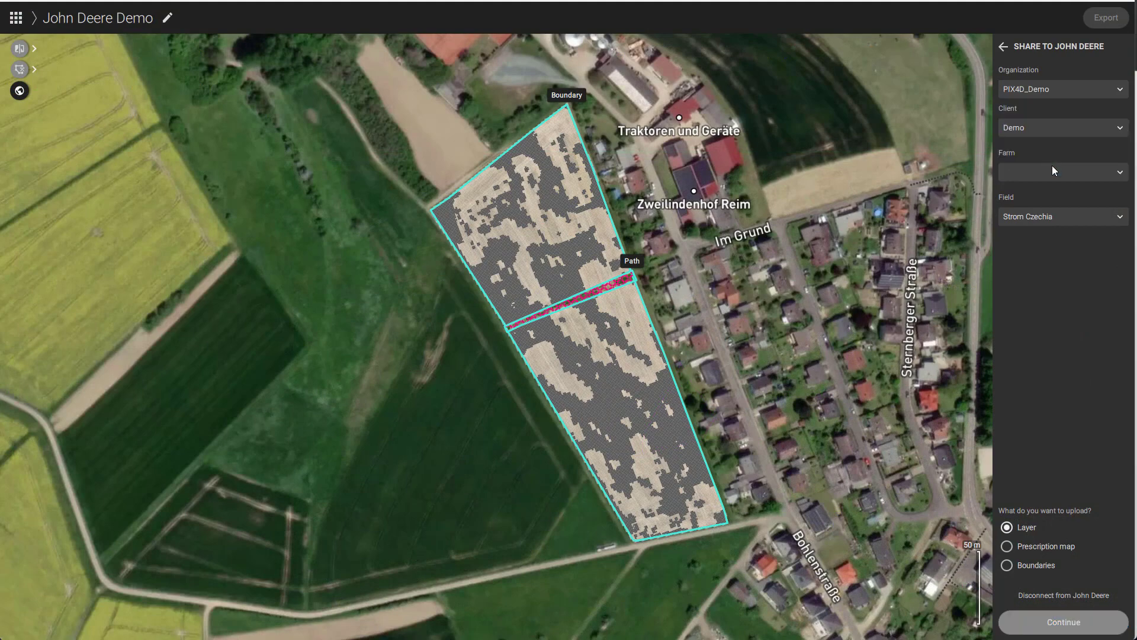
left_click(1025, 218)
left_click(1025, 236)
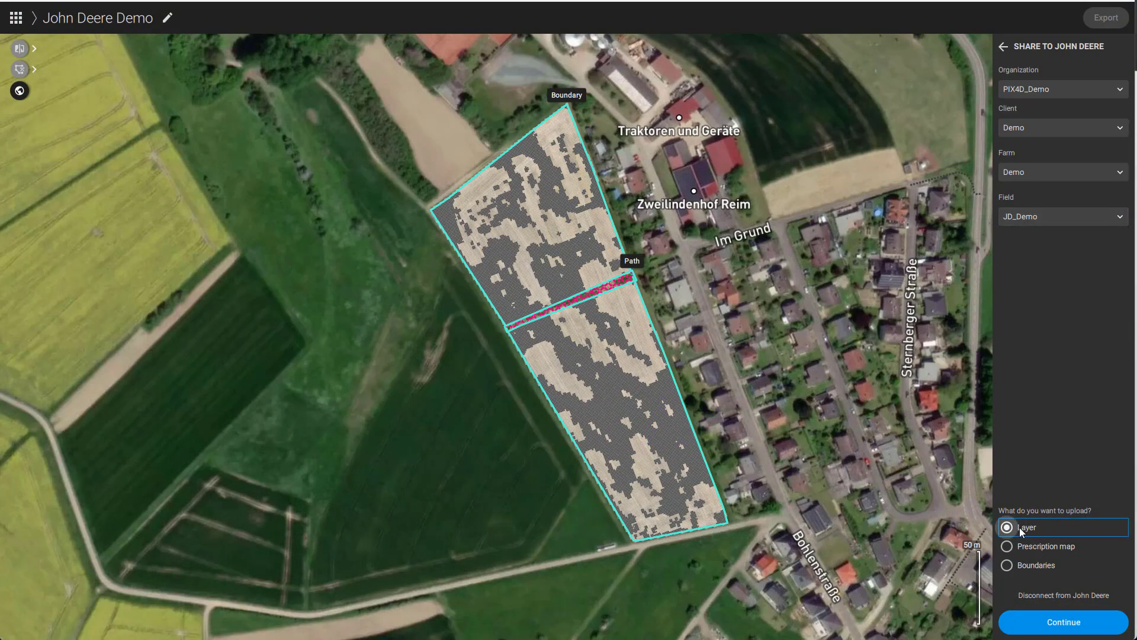
Step: Upload the field boundary to John Deere, including the Path obstacle with the Passable style
left_click(1012, 567)
left_click(1086, 619)
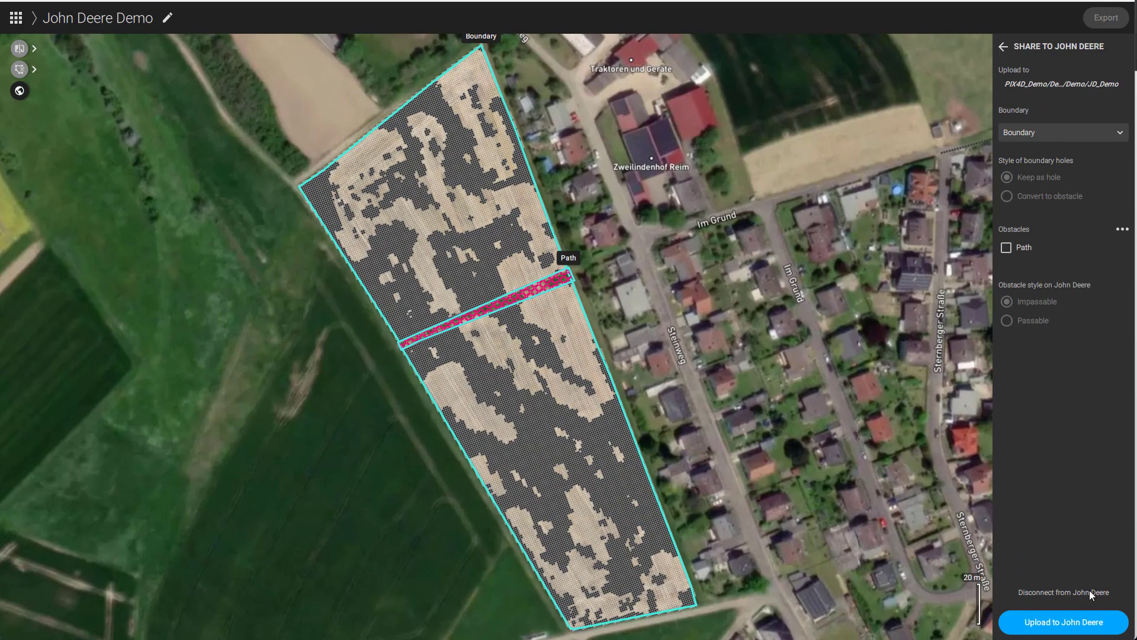
left_click(1007, 248)
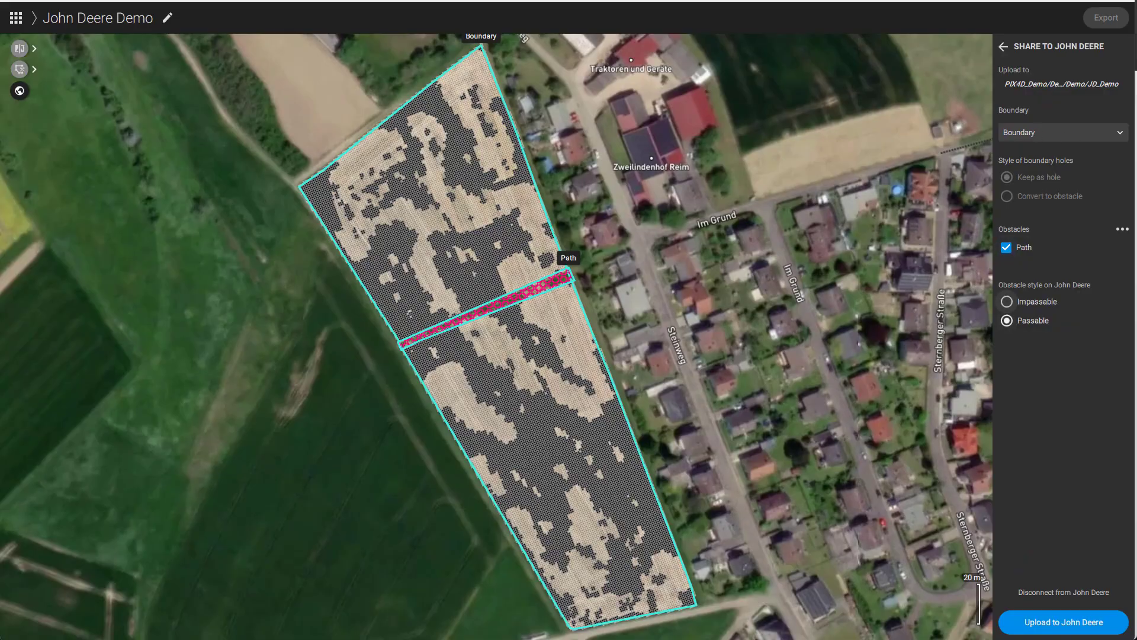
left_click(1063, 622)
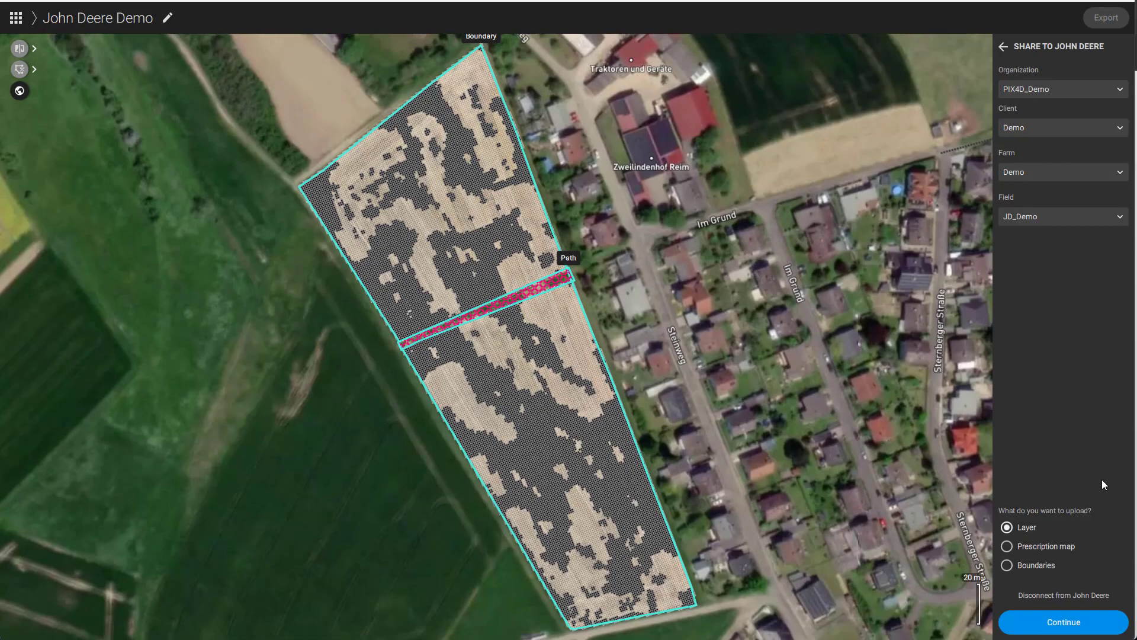
Step: Upload the Orthomosaic layer to the JD_Demo field with 30 November 2023 as its acquisition date
left_click(1018, 528)
key("Return")
left_click(1042, 219)
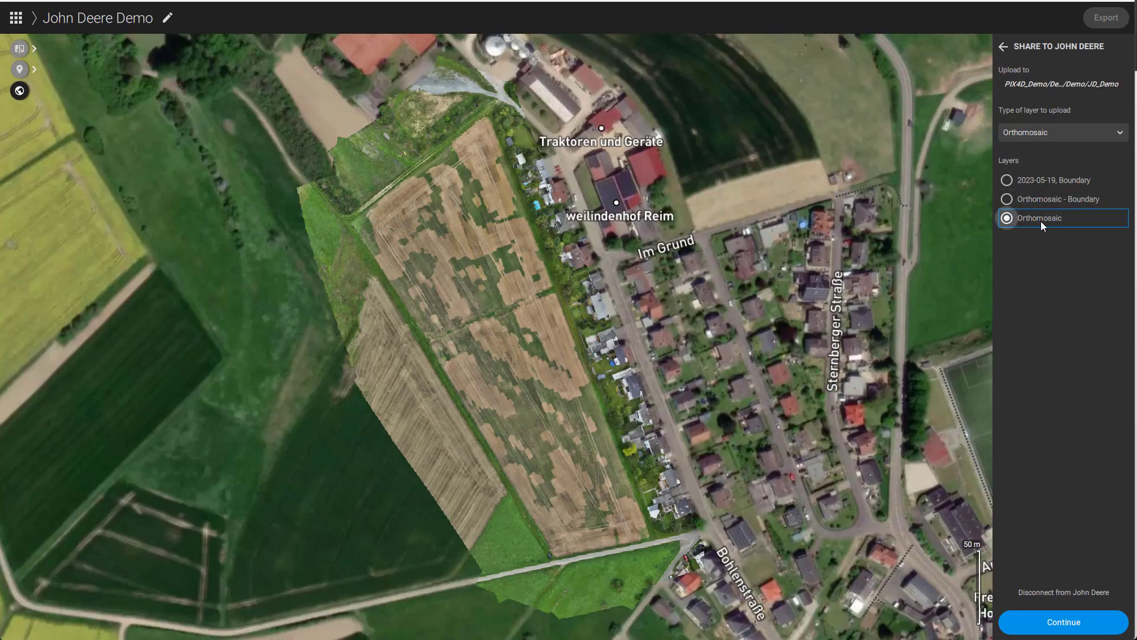
left_click(1064, 622)
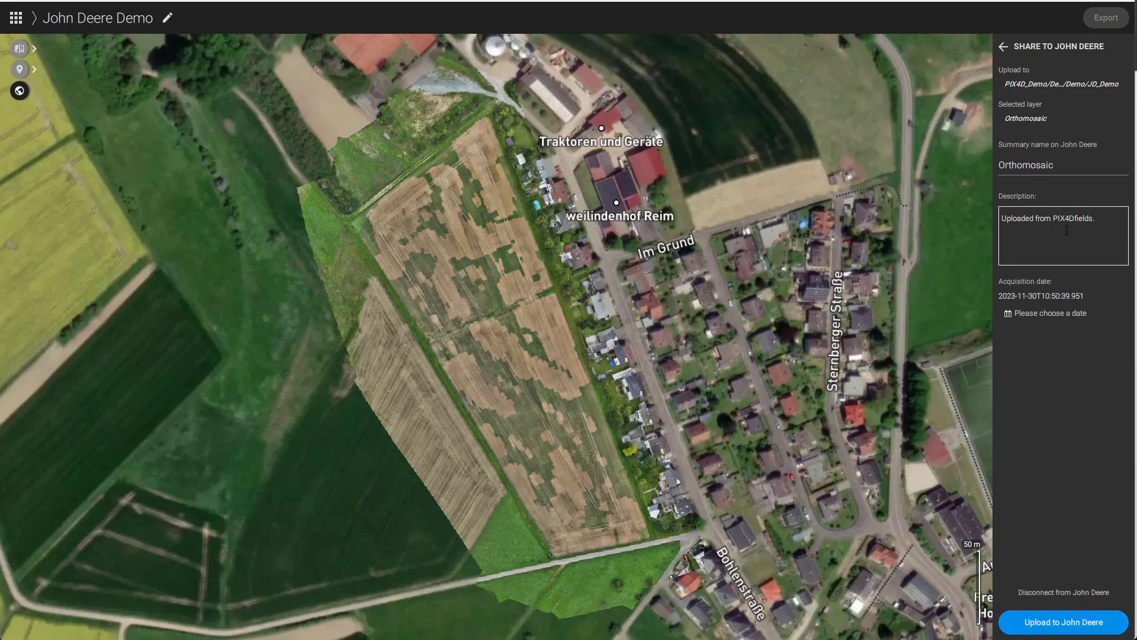
left_click(1071, 314)
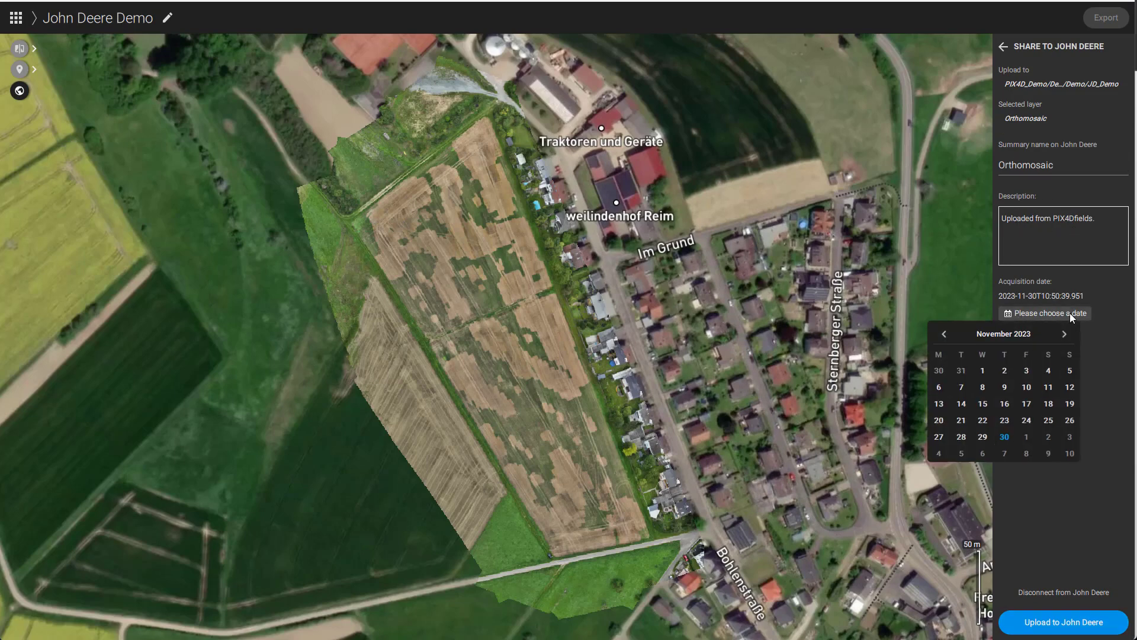
left_click(1006, 439)
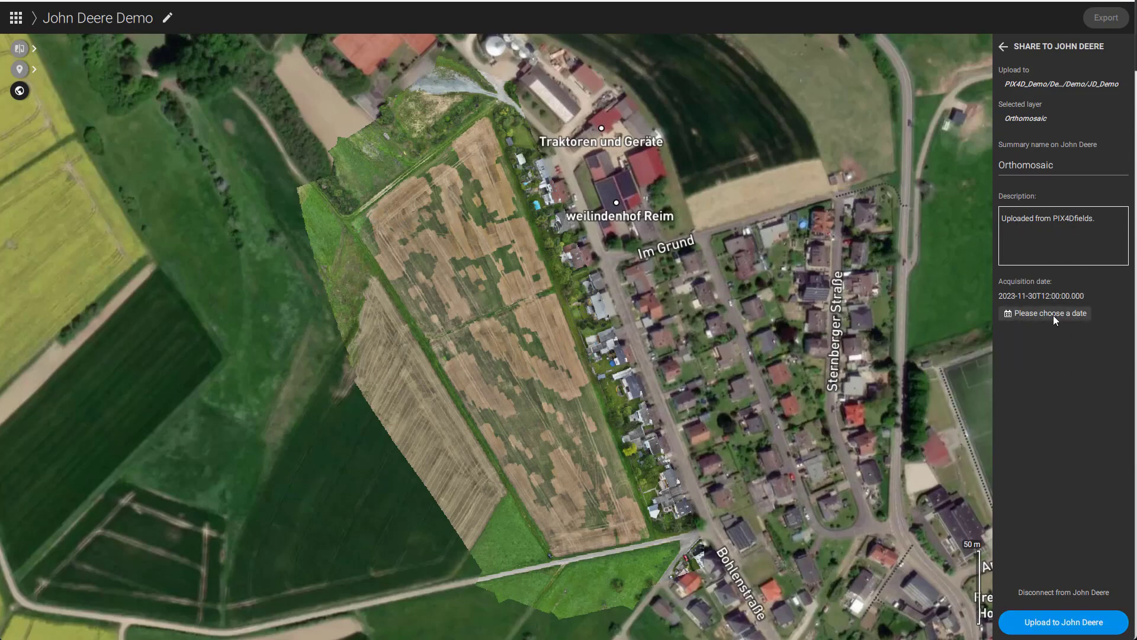
left_click(1091, 623)
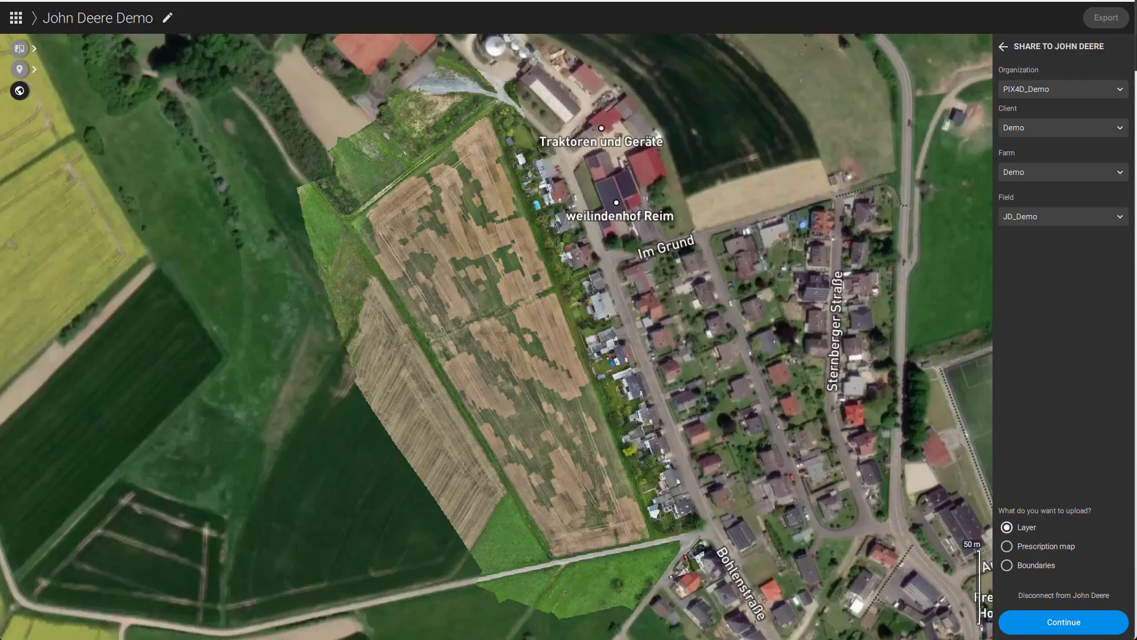
Step: Upload the Spot Spraying Operation prescription map to the JD_Demo field in John Deere
left_click(1035, 544)
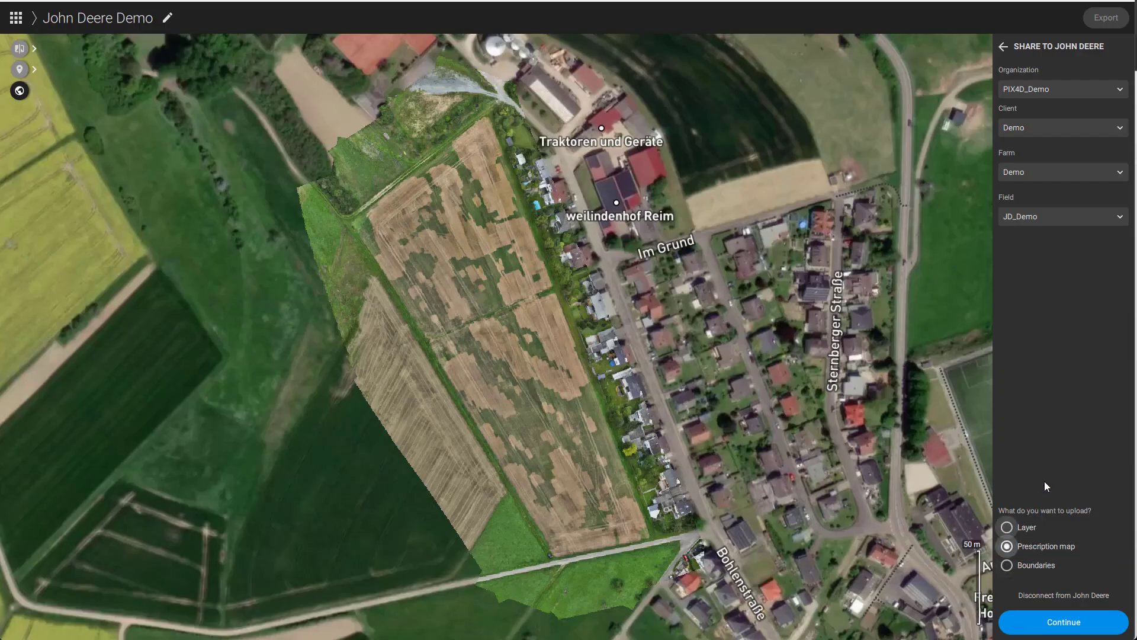
left_click(1064, 622)
left_click(1015, 149)
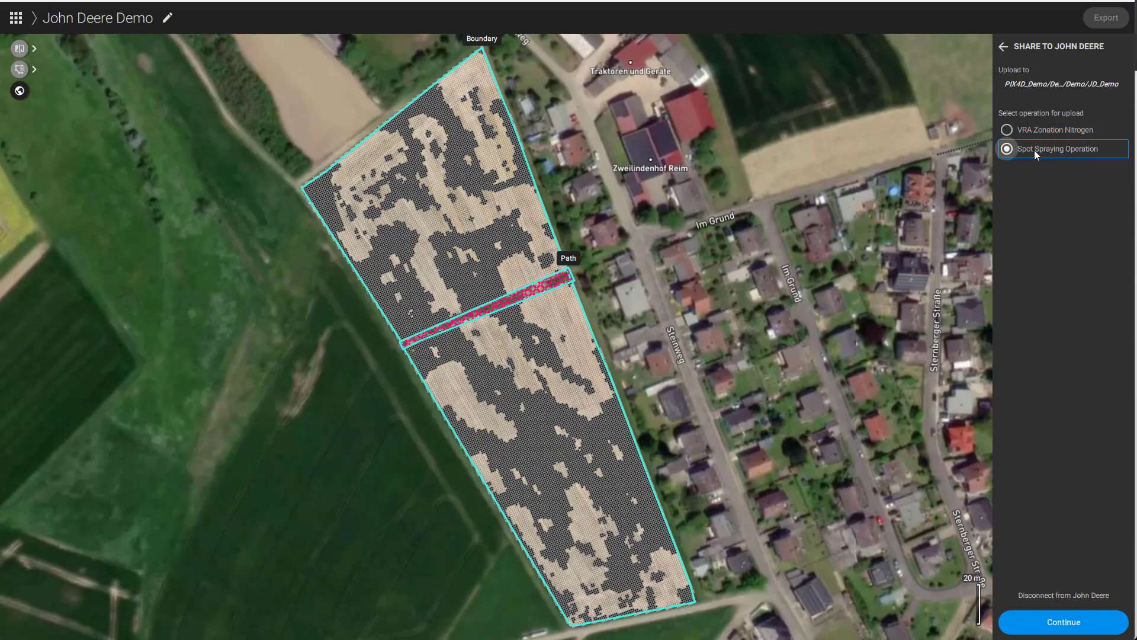
left_click(1064, 622)
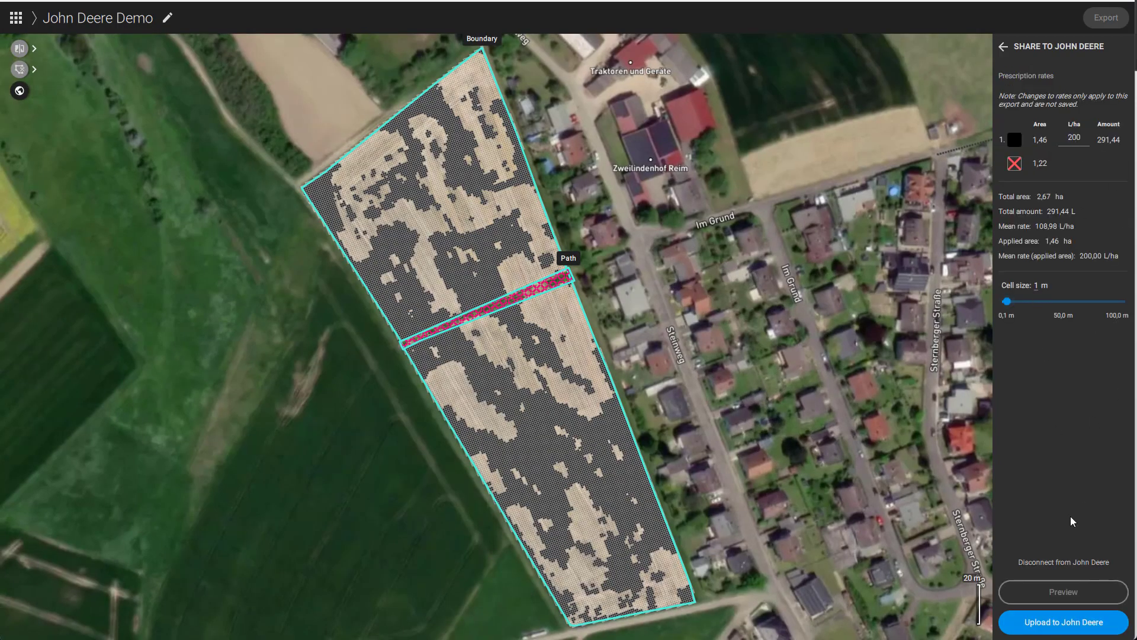
left_click(1093, 621)
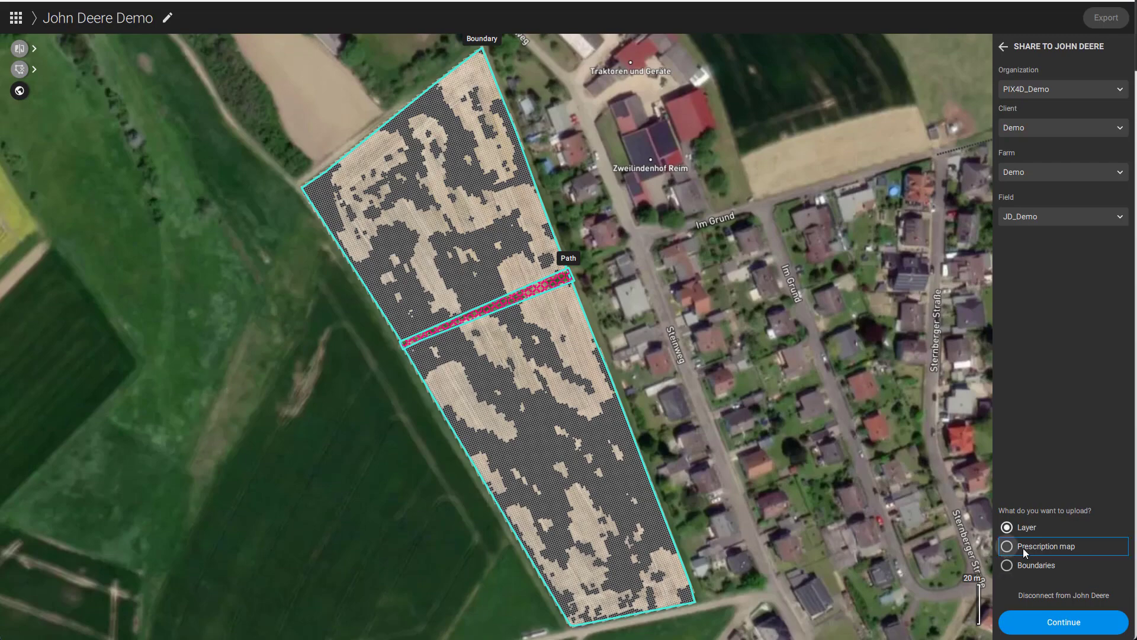
Step: Upload the VRA Zonation Nitrogen prescription map to the JD_Demo field, and leave the John Deere sharing settings
left_click(1022, 548)
left_click(1064, 622)
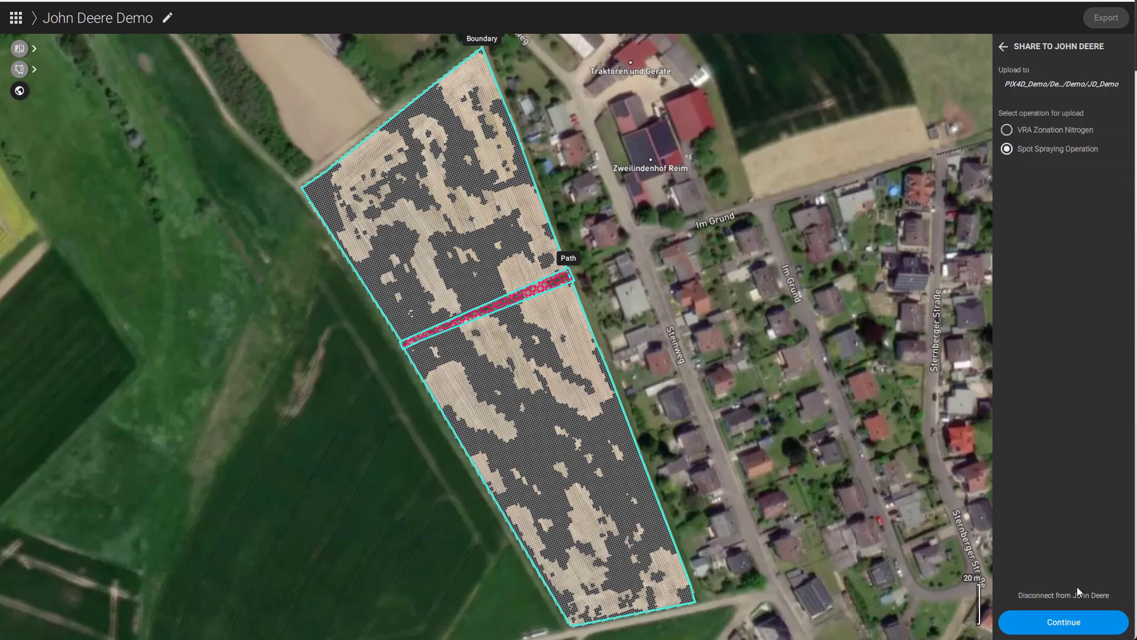
left_click(1043, 612)
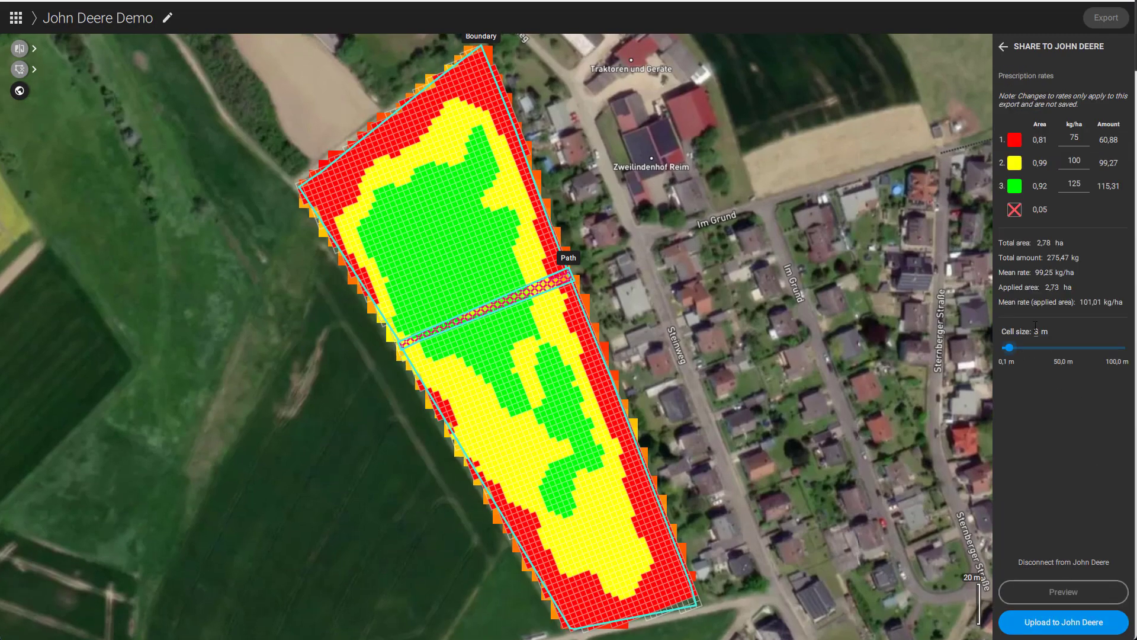
left_click(1087, 633)
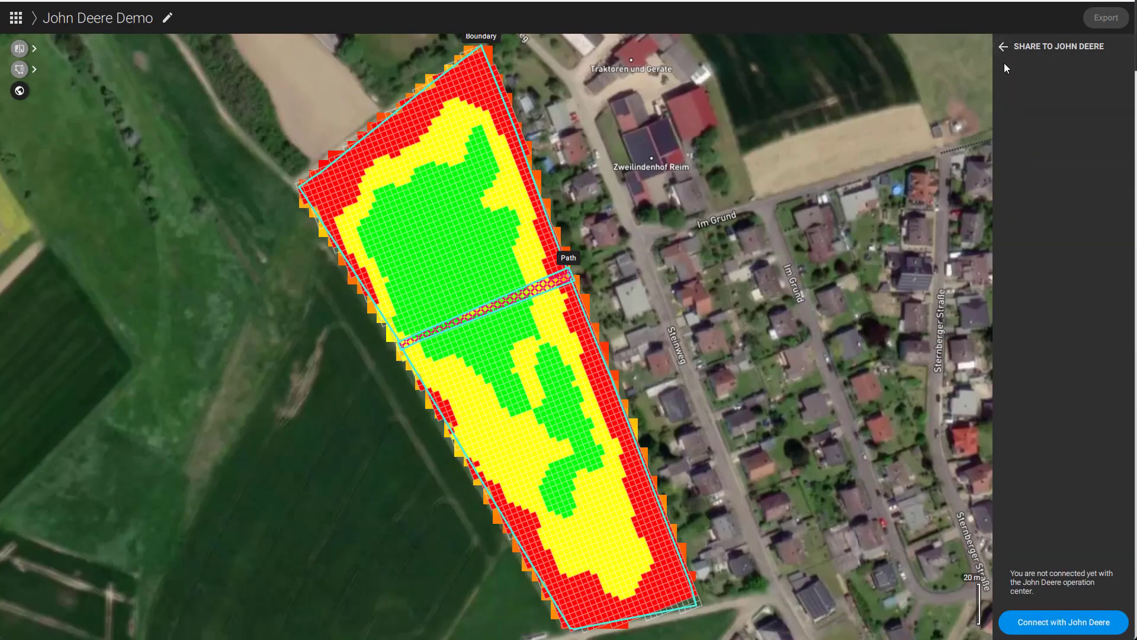
left_click(1003, 47)
left_click(1002, 46)
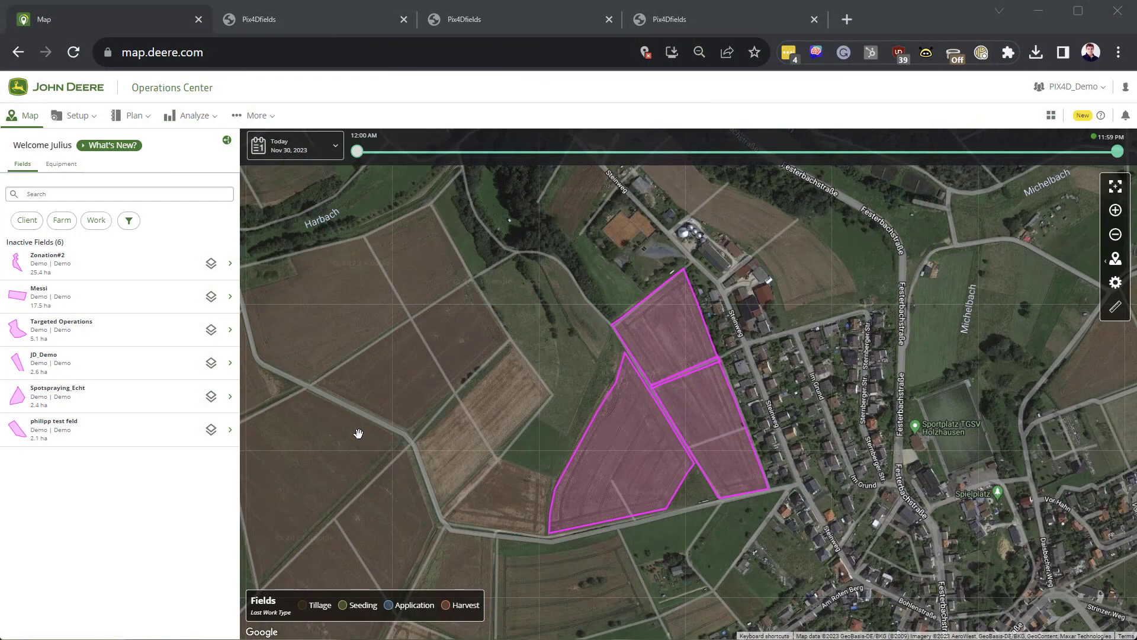
Step: In the John Deere Operations Center, open the JD_Demo field's layers and examine the uploaded orthomosaic up close and as a whole
left_click(209, 370)
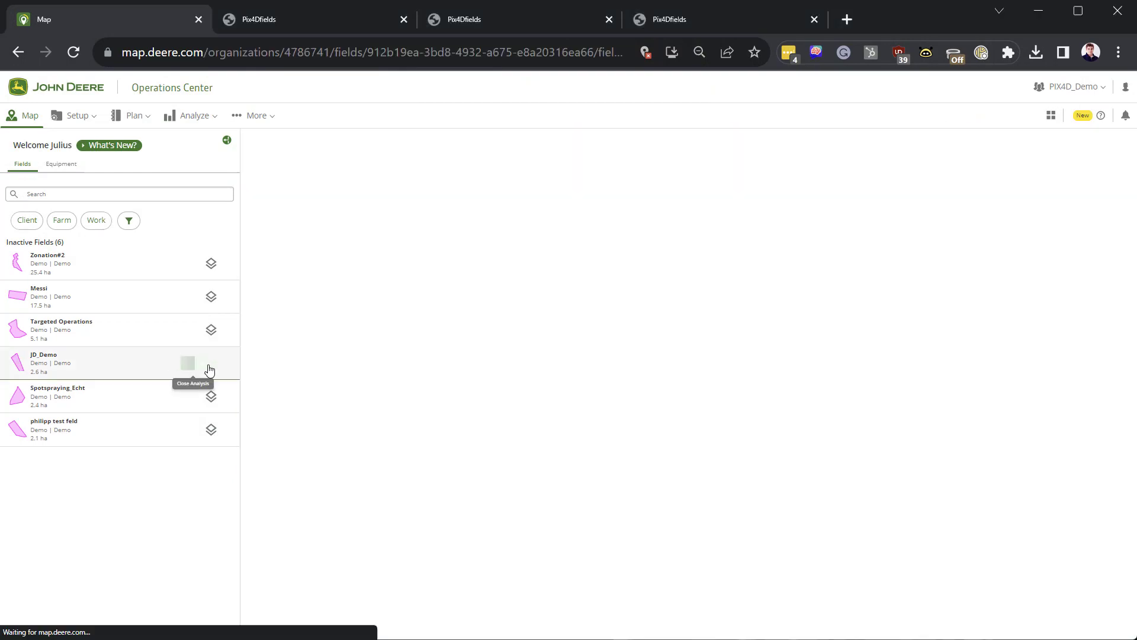
scroll(738, 325, "up", 1)
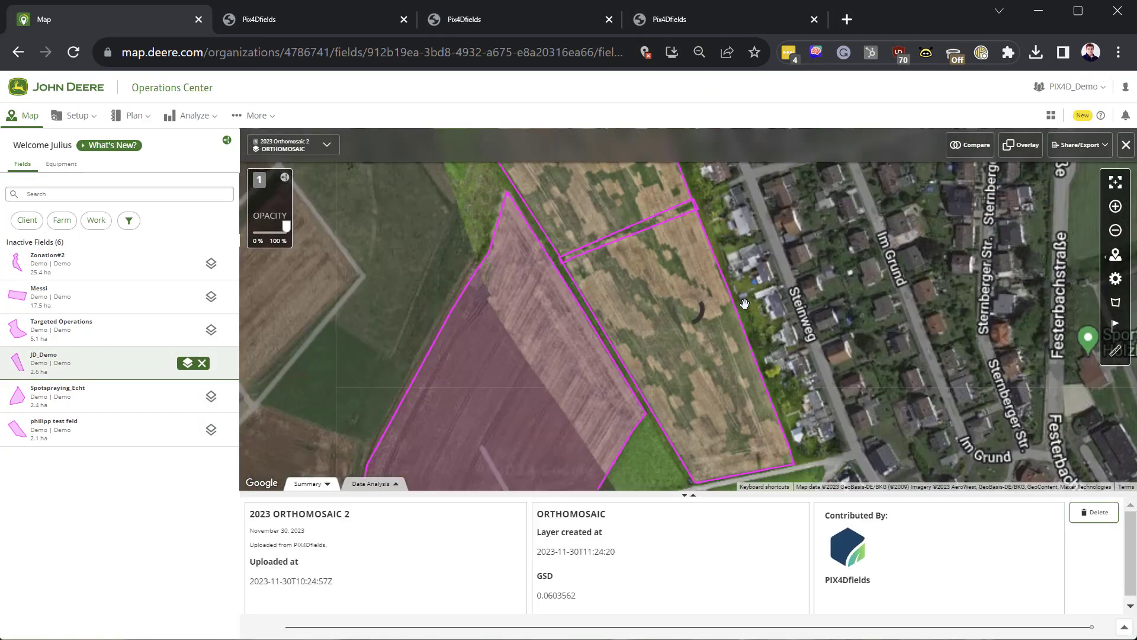
scroll(768, 302, "up", 1)
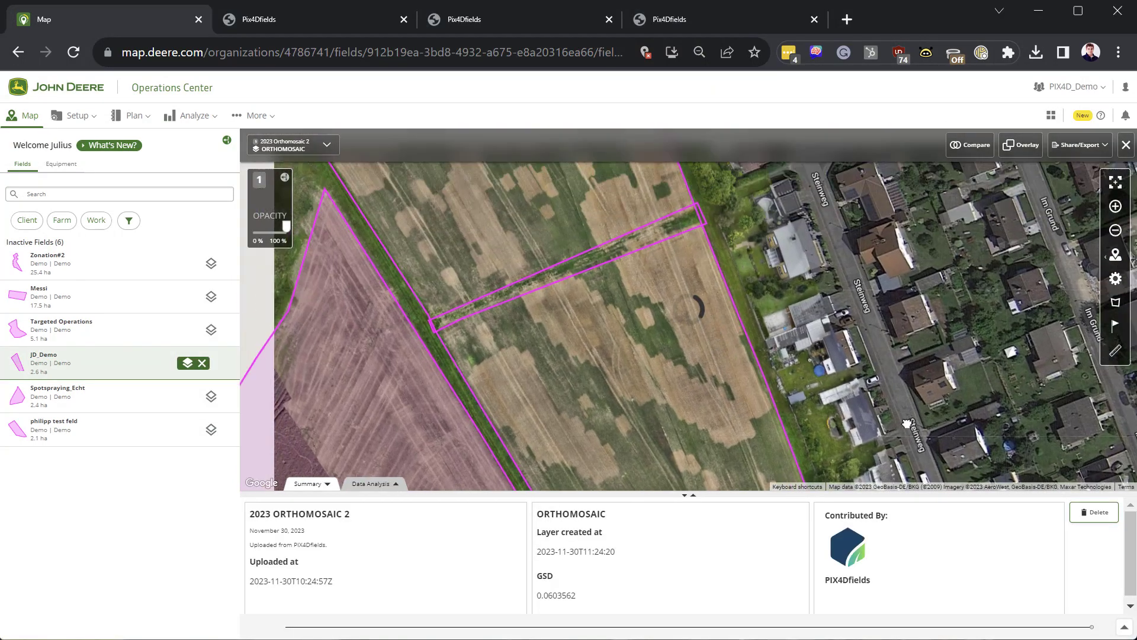
scroll(797, 243, "up", 1)
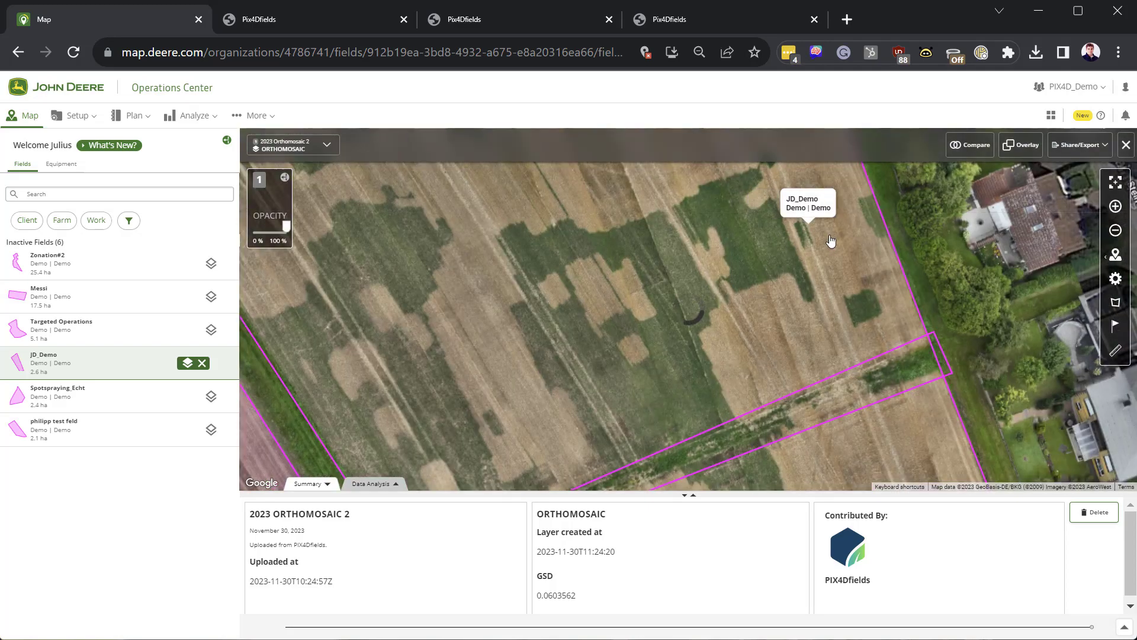
scroll(889, 255, "up", 1)
left_click_drag(782, 315, 748, 329)
scroll(664, 253, "down", 2)
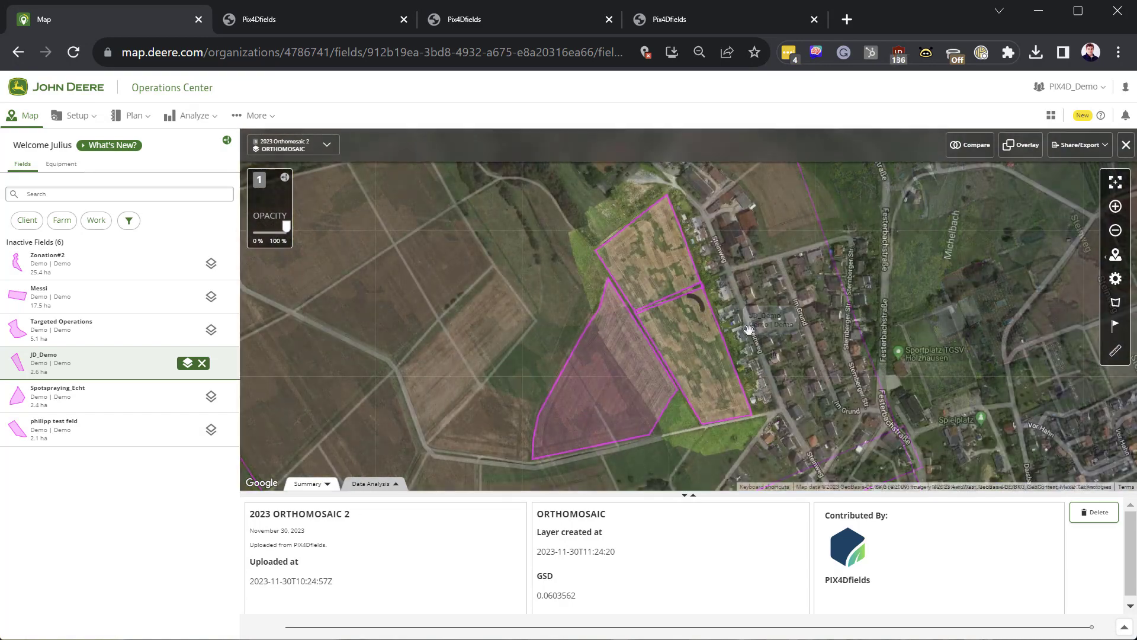
scroll(593, 297, "up", 1)
Step: In the Work Planner, start a new 2023 application plan for the JD_Demo field and proceed to its work details
left_click(149, 119)
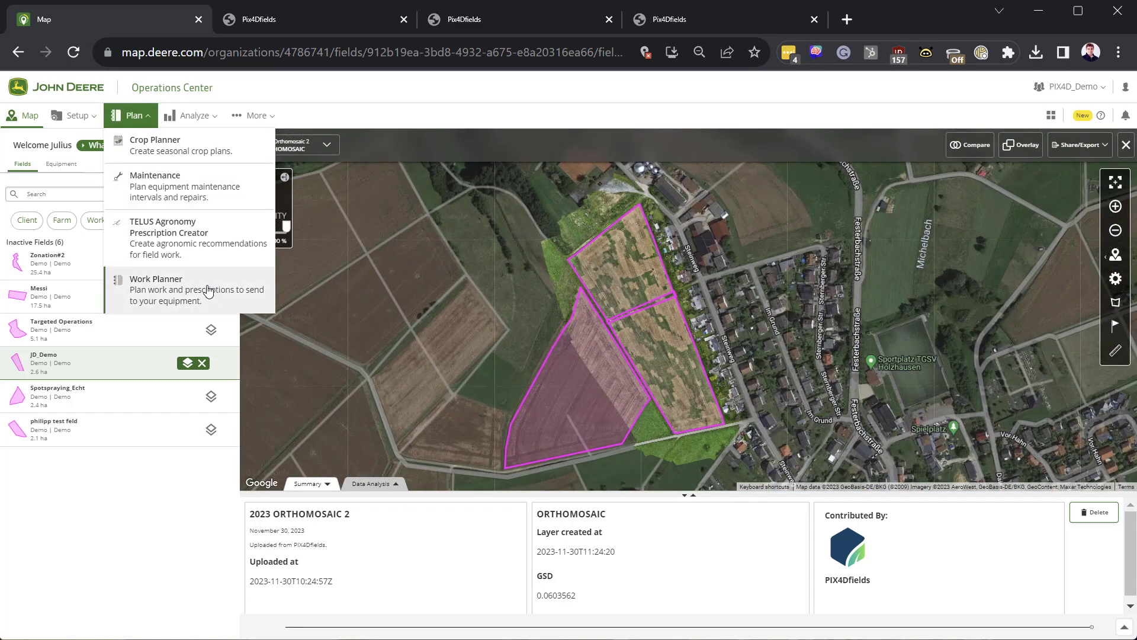
left_click(179, 283)
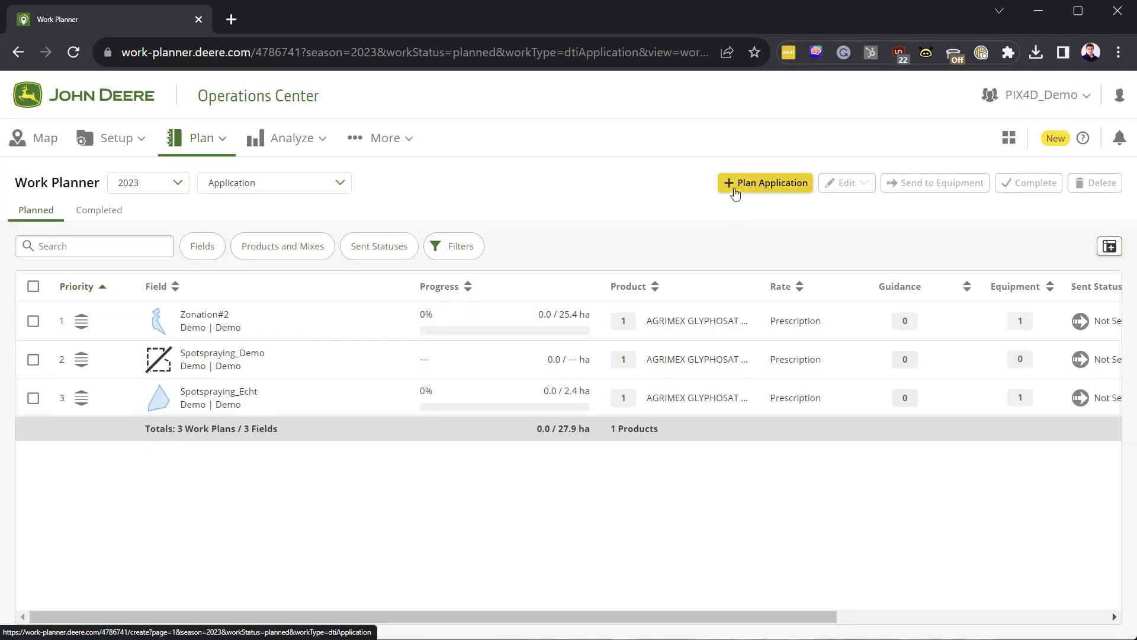
left_click(766, 184)
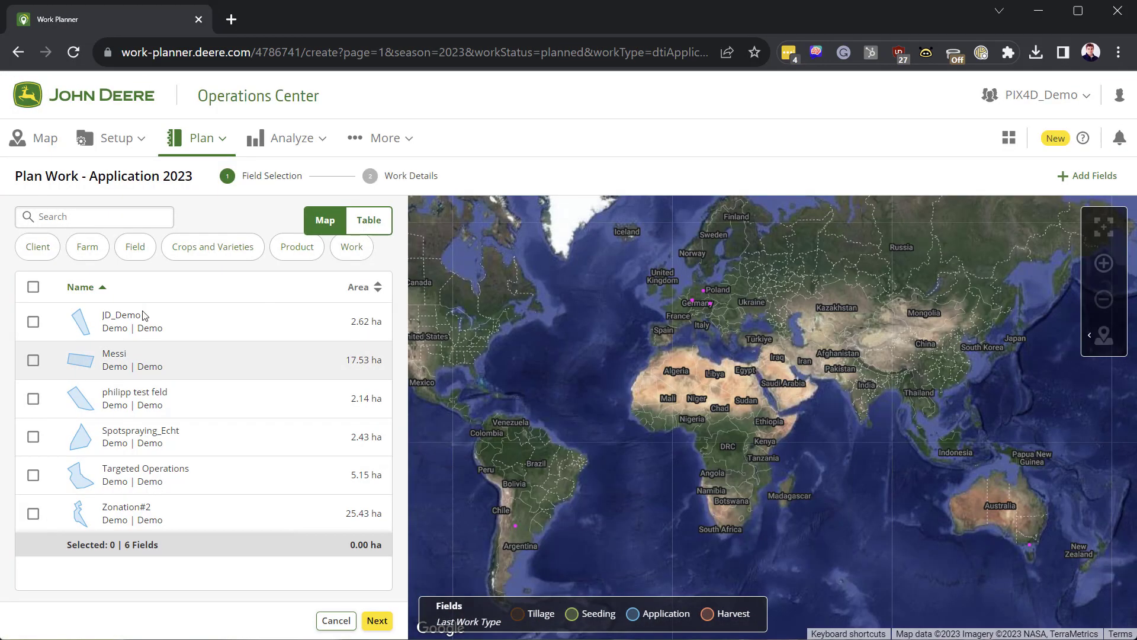
left_click(33, 322)
left_click(376, 620)
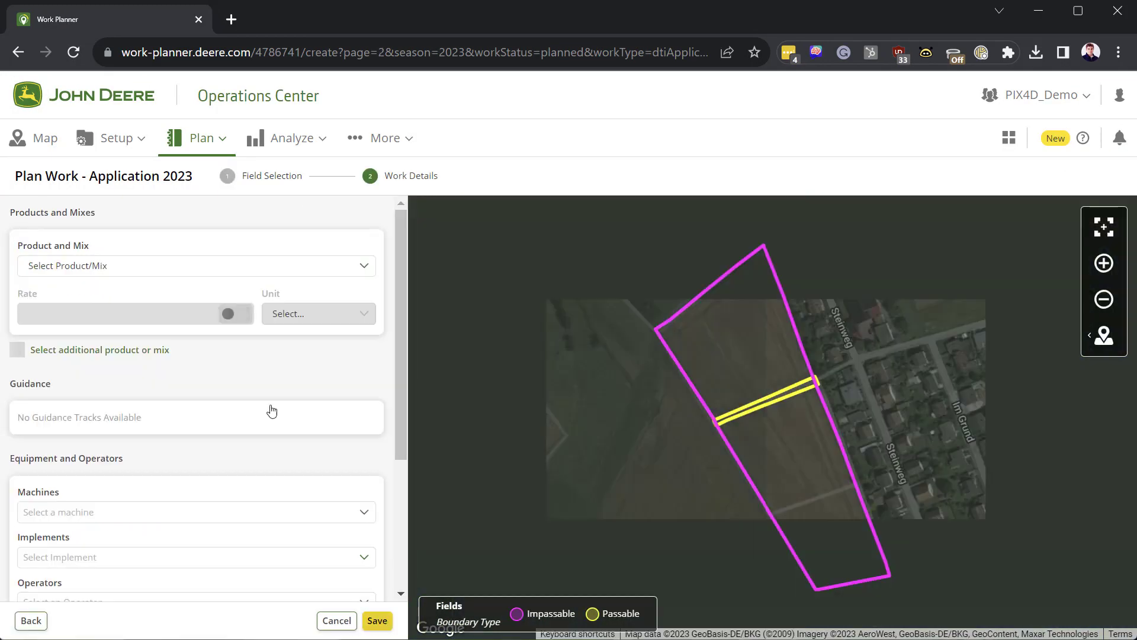
Step: Set the plan's product to AGRIMEX GLYPHOSAT 360 SL, with the Spot Spraying Operation prescription as rate and l/ha as unit
left_click(236, 271)
left_click(184, 295)
left_click(167, 317)
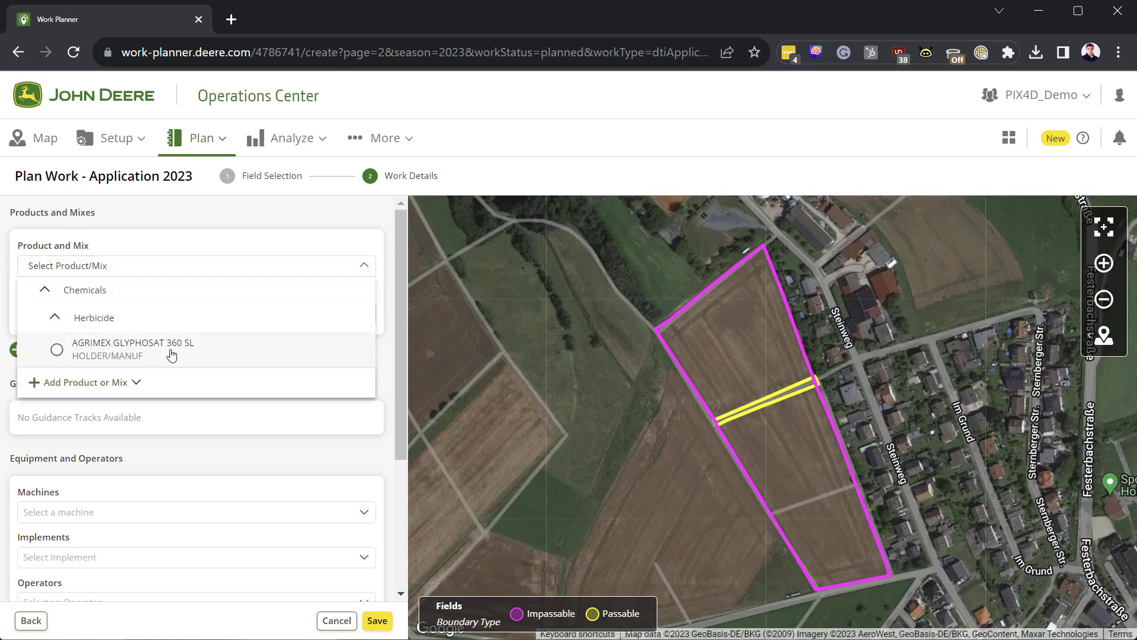
left_click(170, 352)
left_click(244, 314)
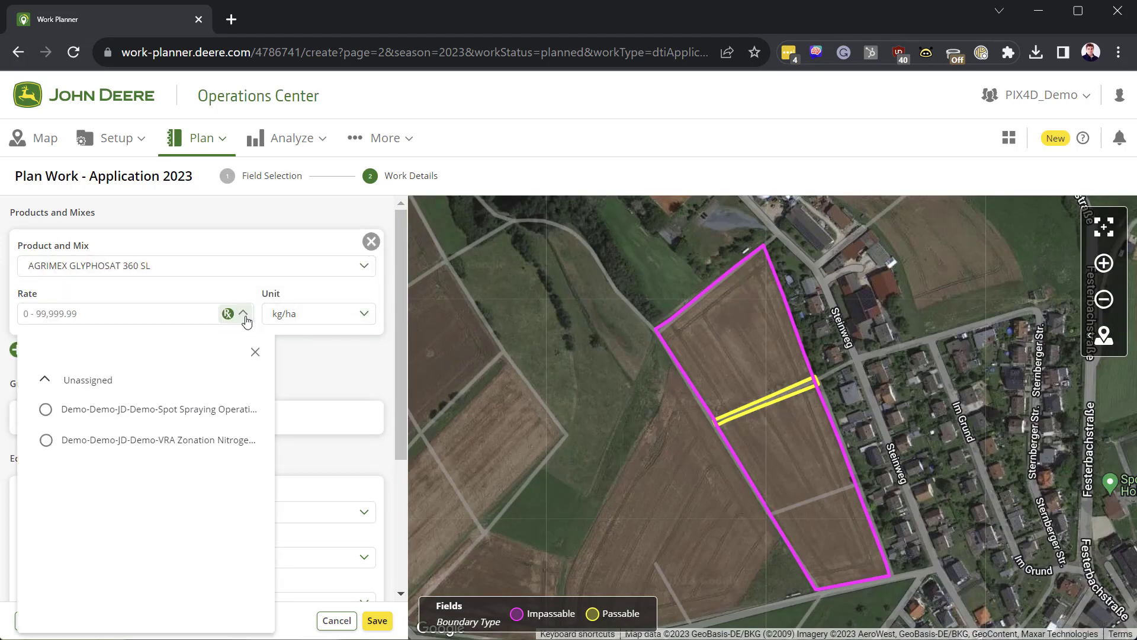
left_click(112, 409)
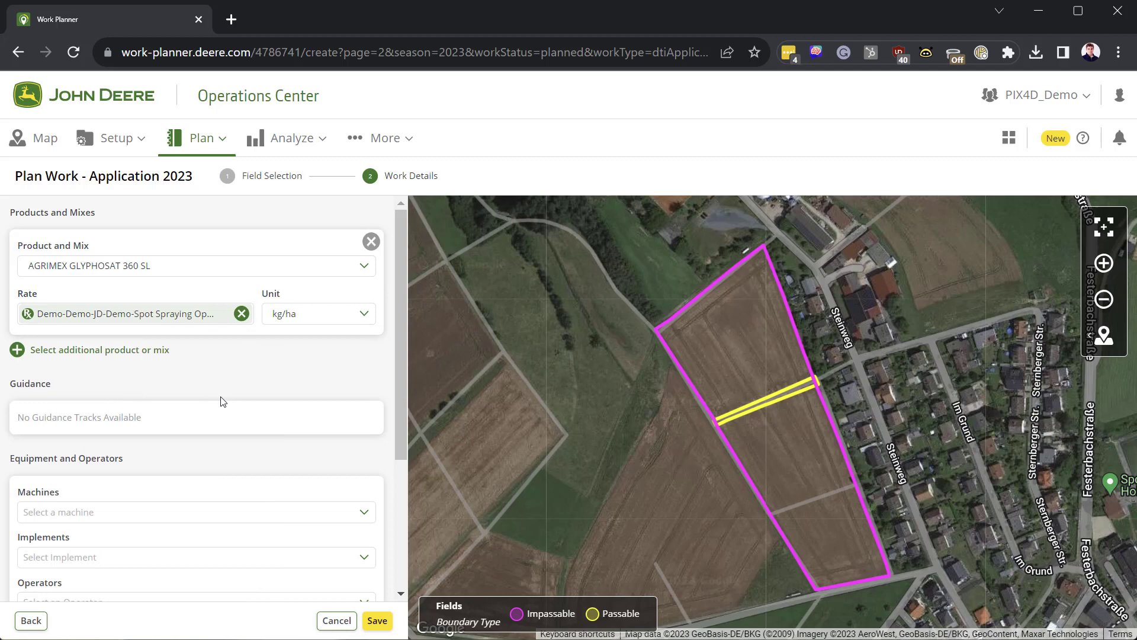
left_click(357, 315)
left_click(280, 615)
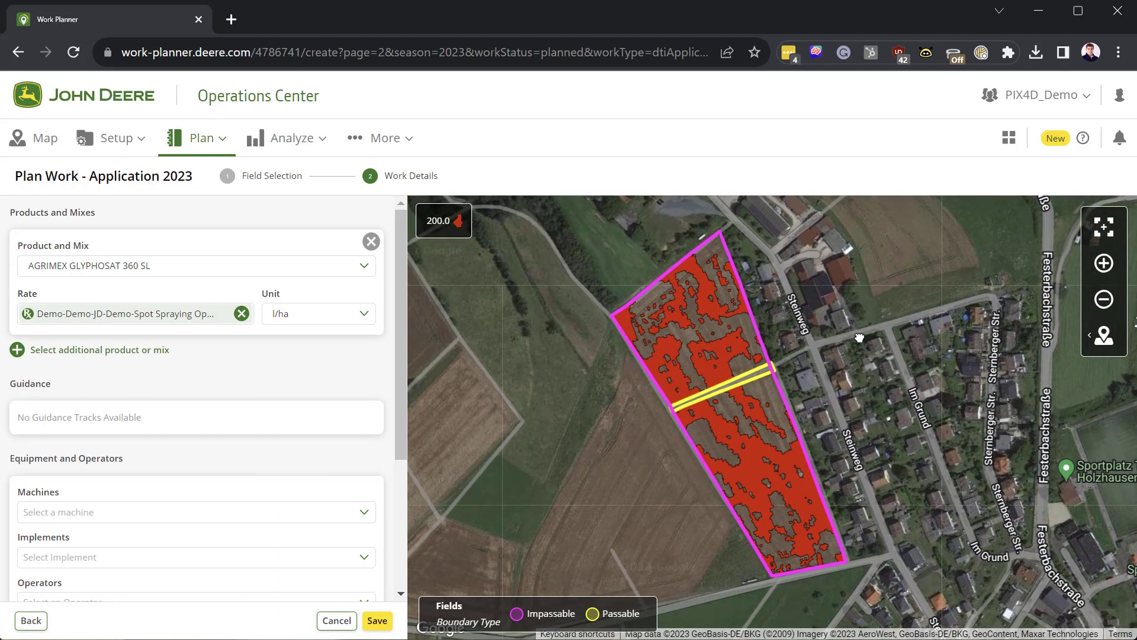
Step: Assign the Sprayer (John Deere 412R) as the machine and save the spot spraying work plan
scroll(267, 456, "down", 2)
left_click(363, 426)
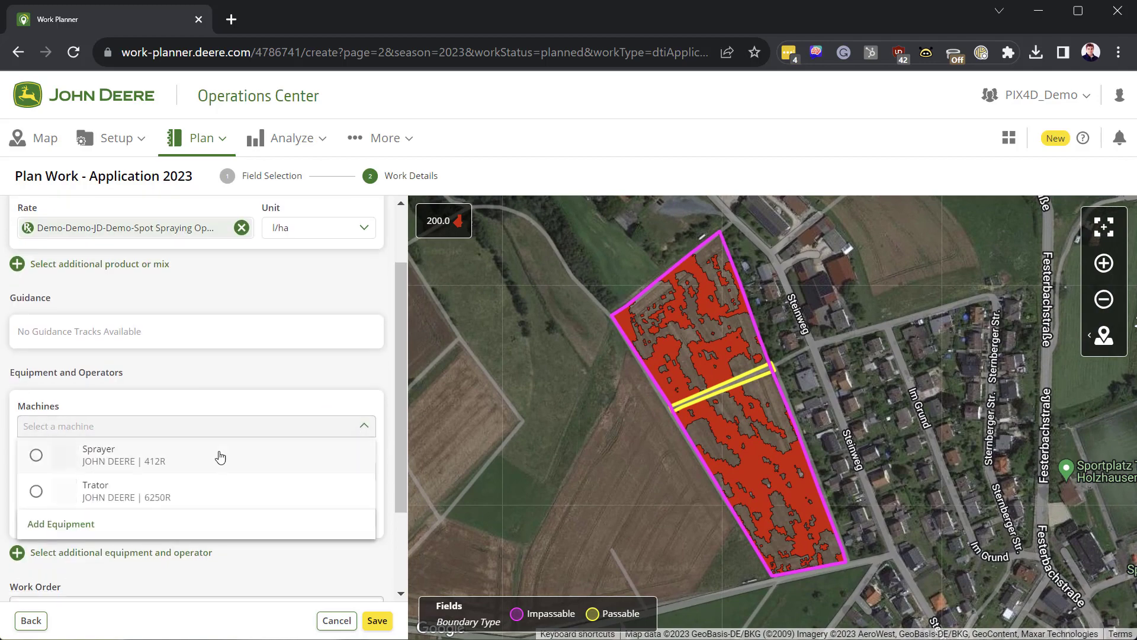
left_click(79, 466)
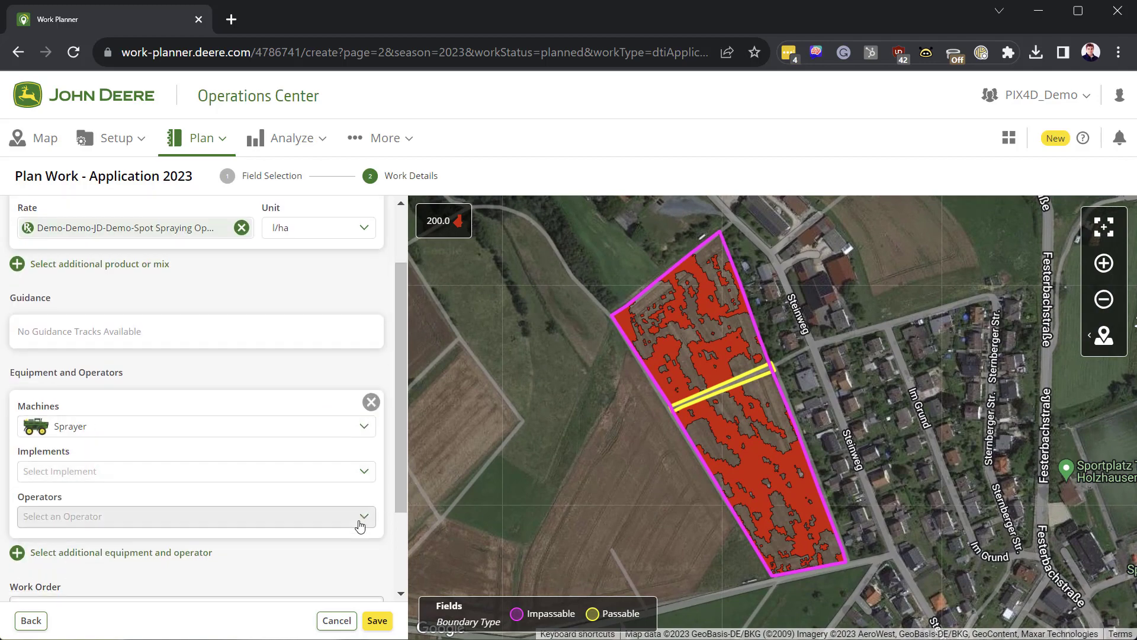
scroll(325, 544, "down", 2)
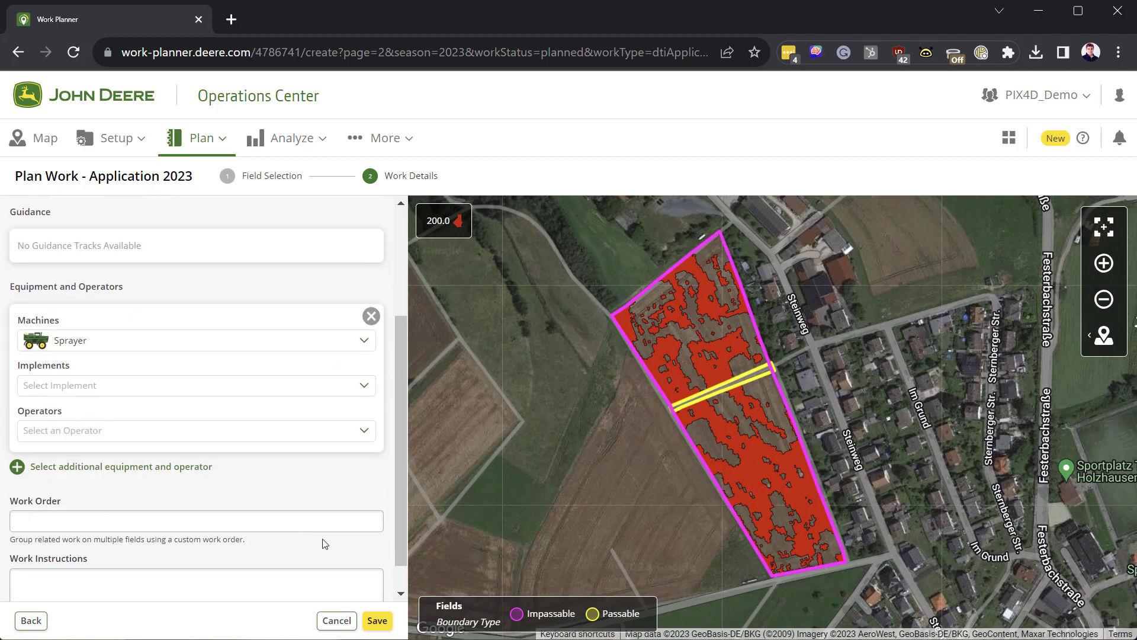
left_click(377, 622)
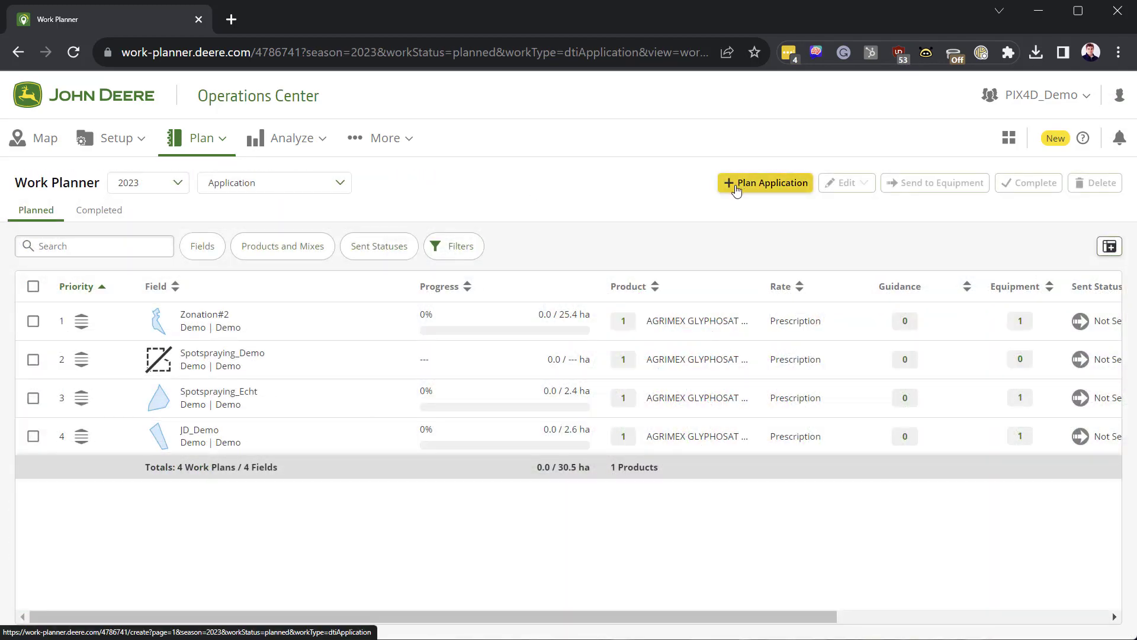
Step: Start another application plan for JD_Demo using 46-0-0 Urea Nitrogen, with the VRA Zonation Nitrogen prescription as its rate
left_click(737, 184)
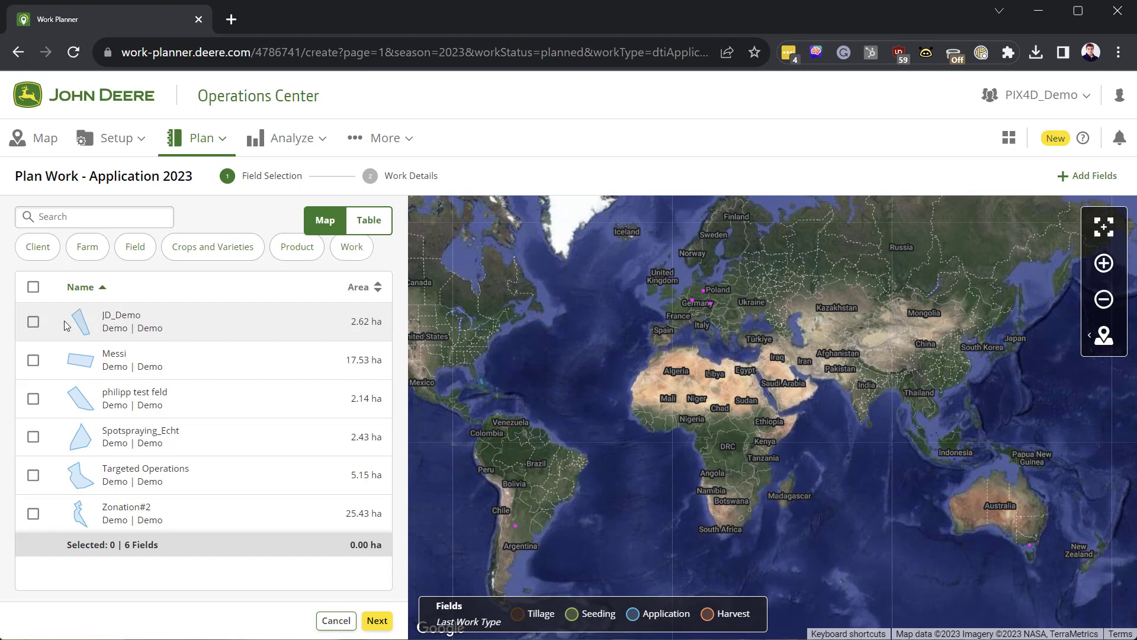
left_click(373, 619)
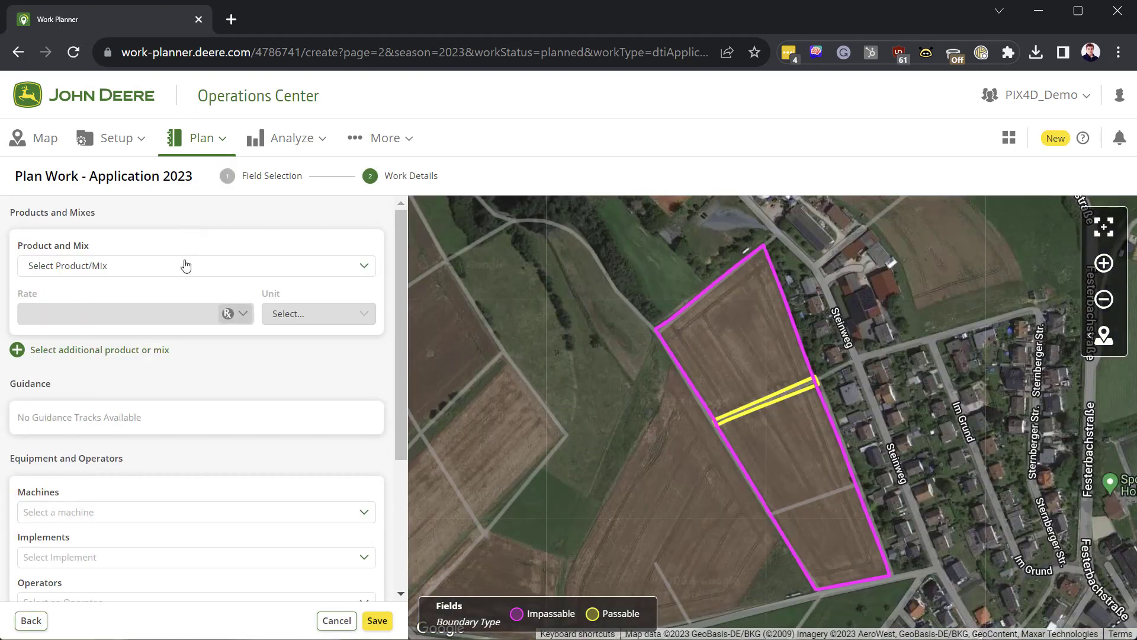
left_click(183, 261)
left_click(99, 410)
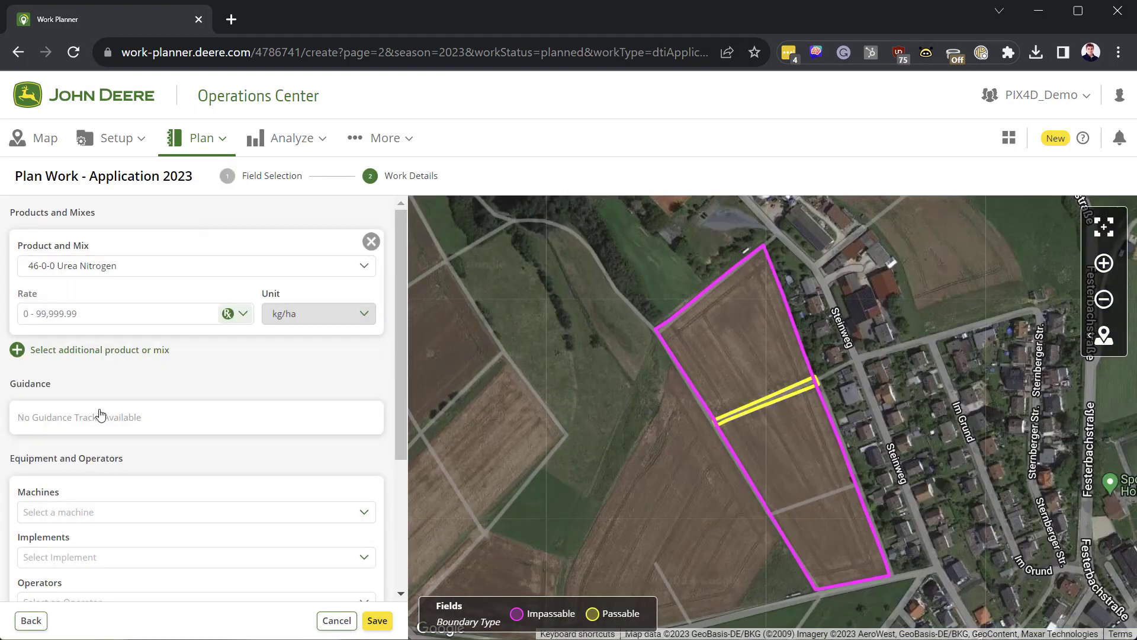
left_click(243, 314)
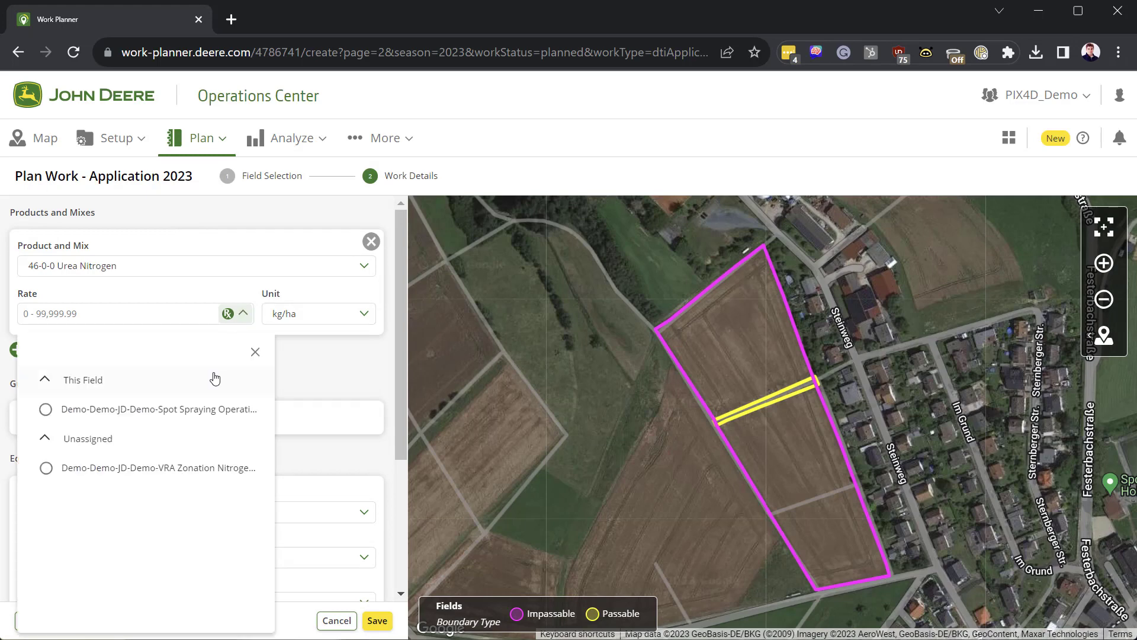
left_click(83, 468)
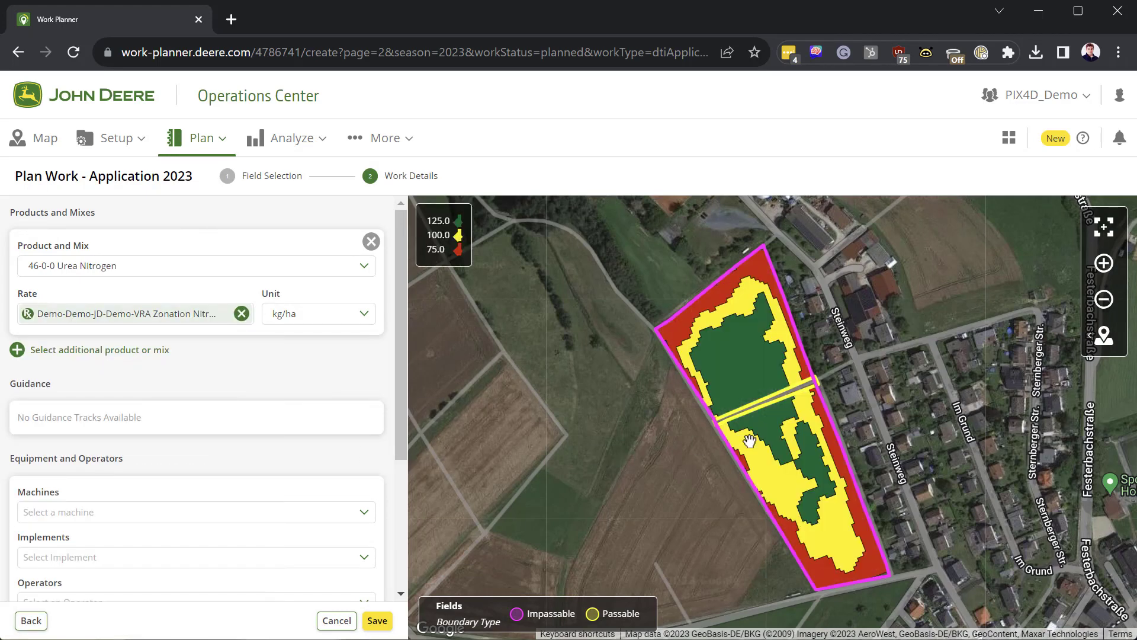
Step: Assign the Trator machine to the nitrogen application and save the work plan
left_click(291, 511)
left_click(127, 579)
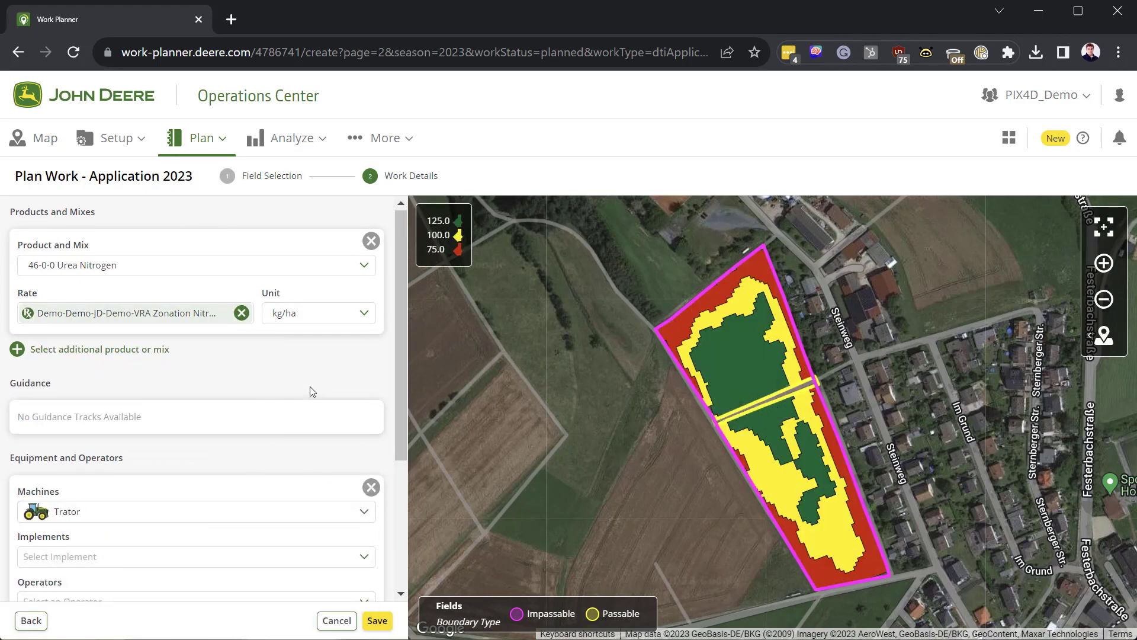
scroll(310, 391, "down", 1)
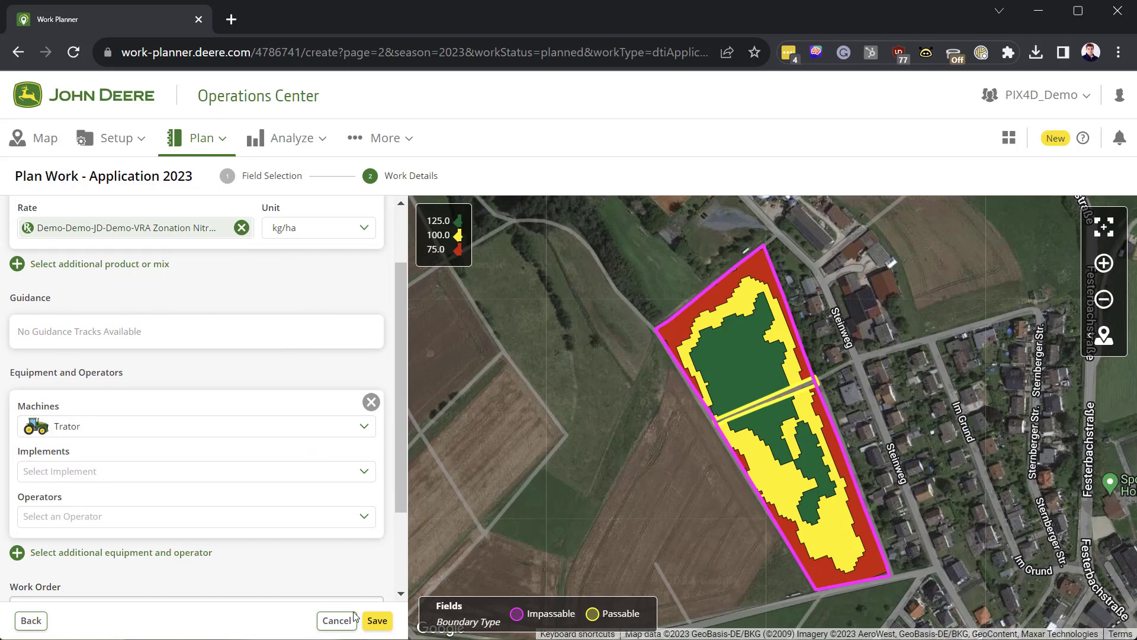
left_click(377, 621)
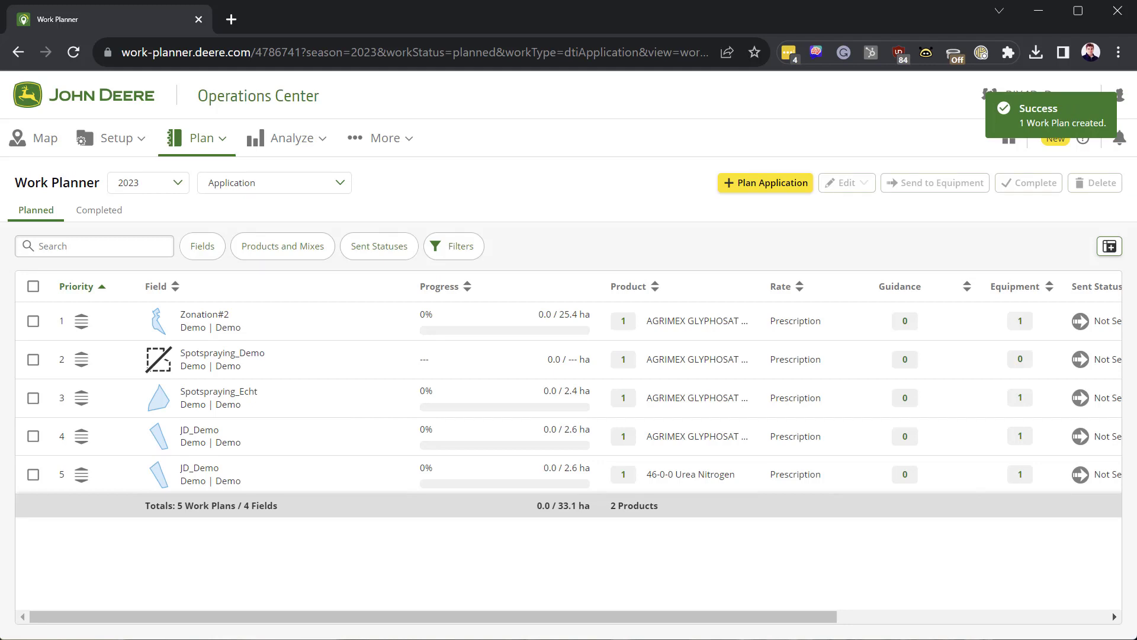
Step: Send both JD_Demo work plans to the equipment as the setup file Work_Setup_APPLICATION_20231130_1130
left_click(33, 437)
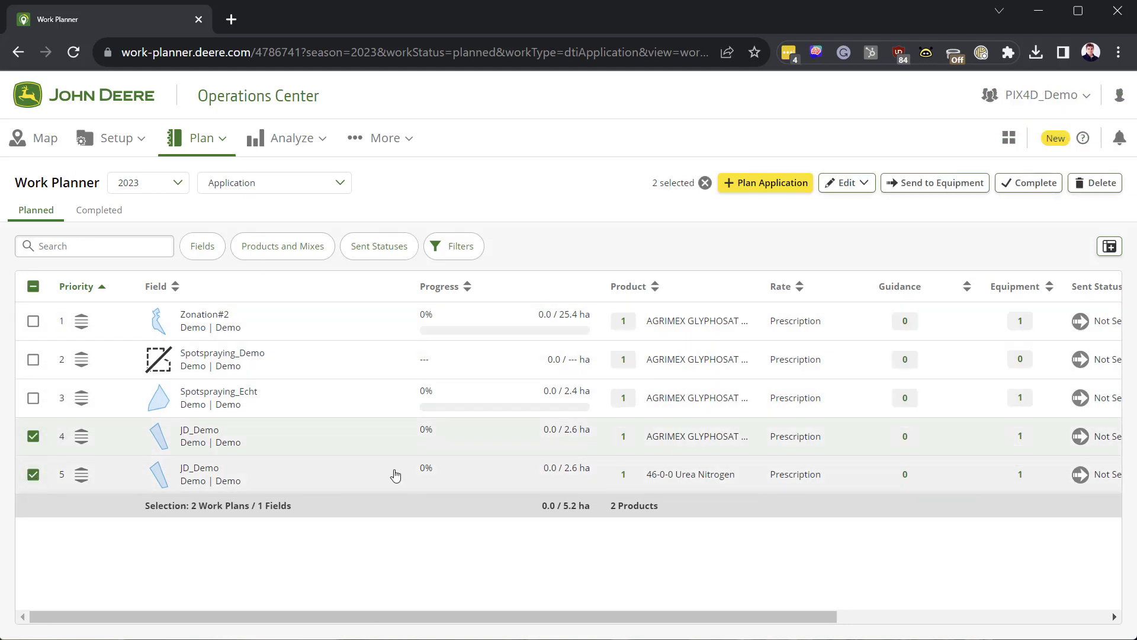
left_click(923, 185)
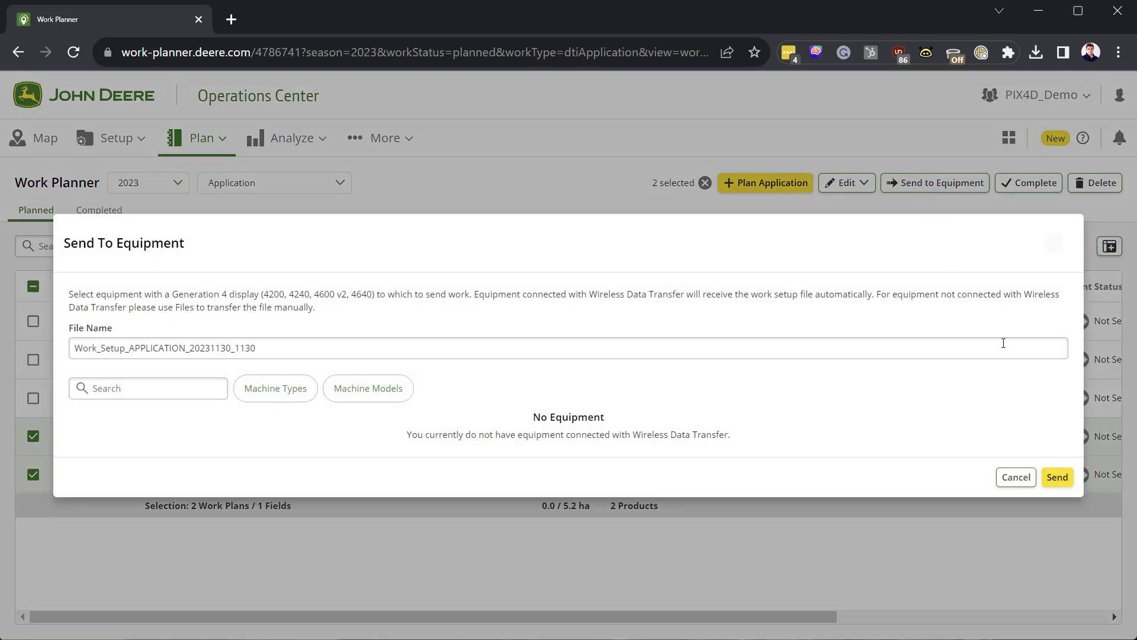
left_click(1061, 488)
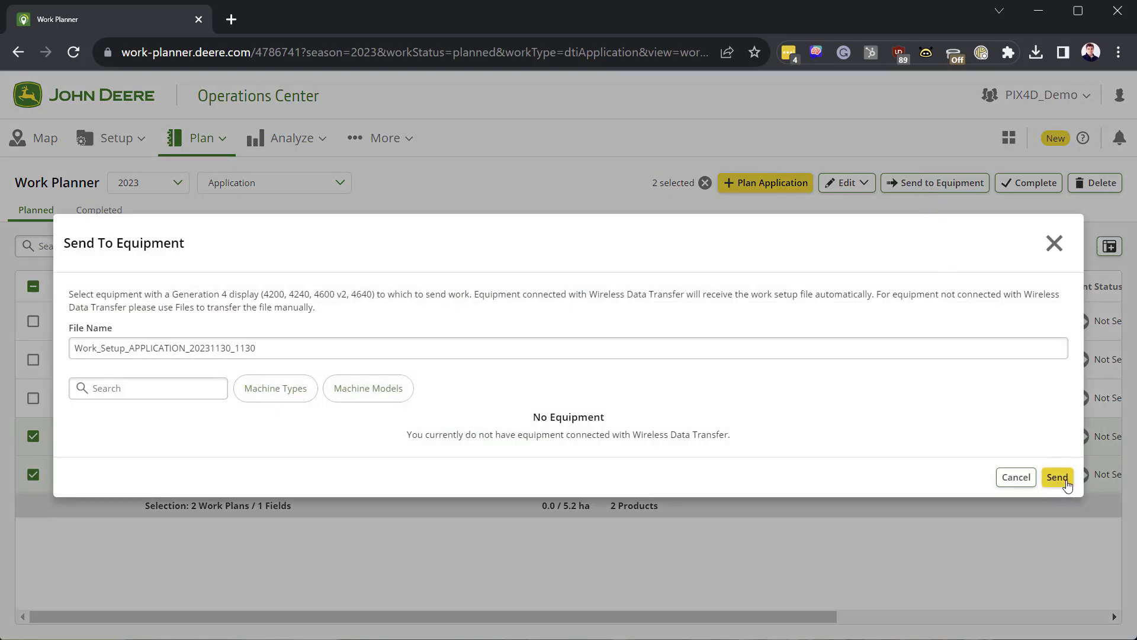
left_click(1067, 485)
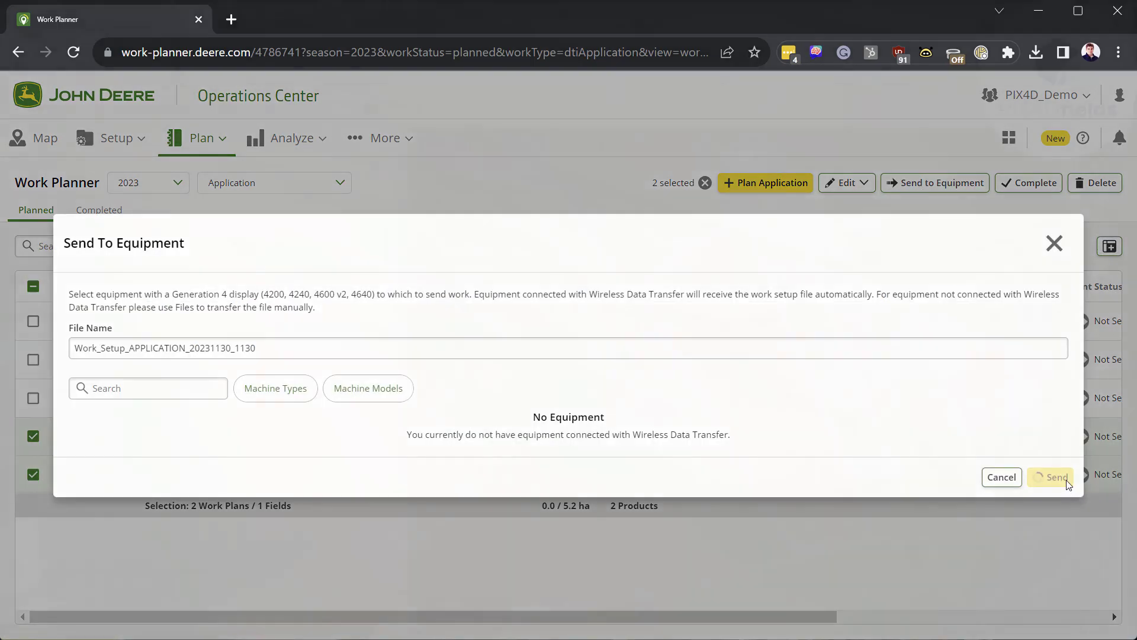